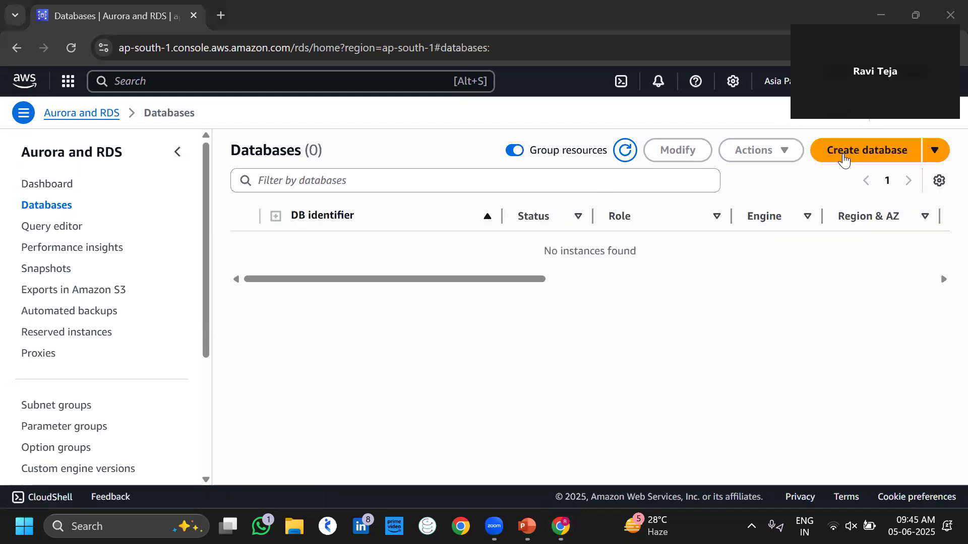
# Start a new database with MySQL as the engine.
pyautogui.click(844, 161)
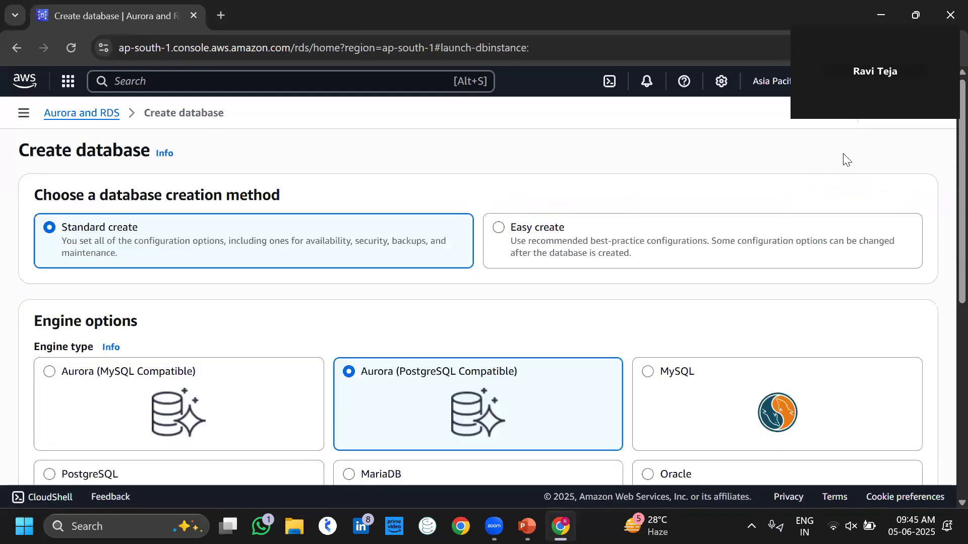
pyautogui.scroll(-2, 378, 262)
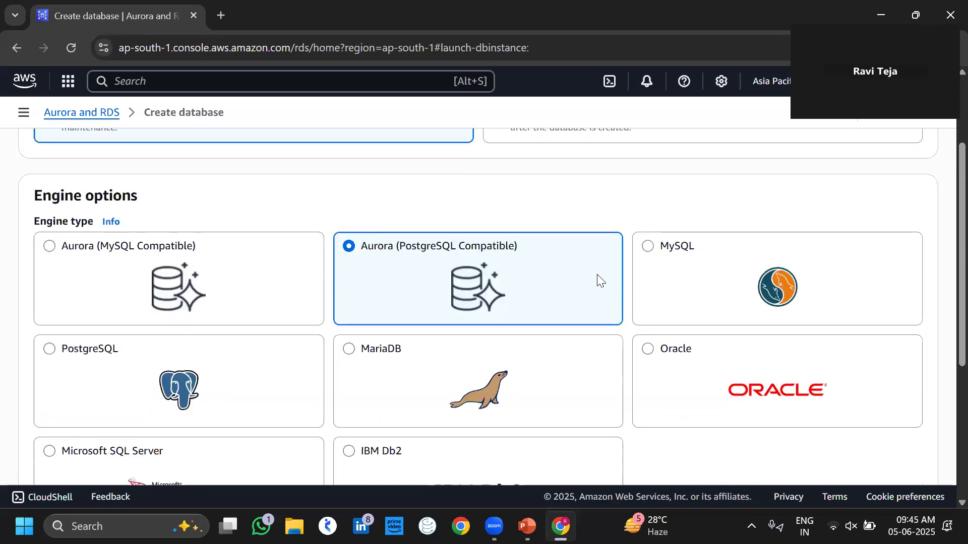
pyautogui.click(648, 247)
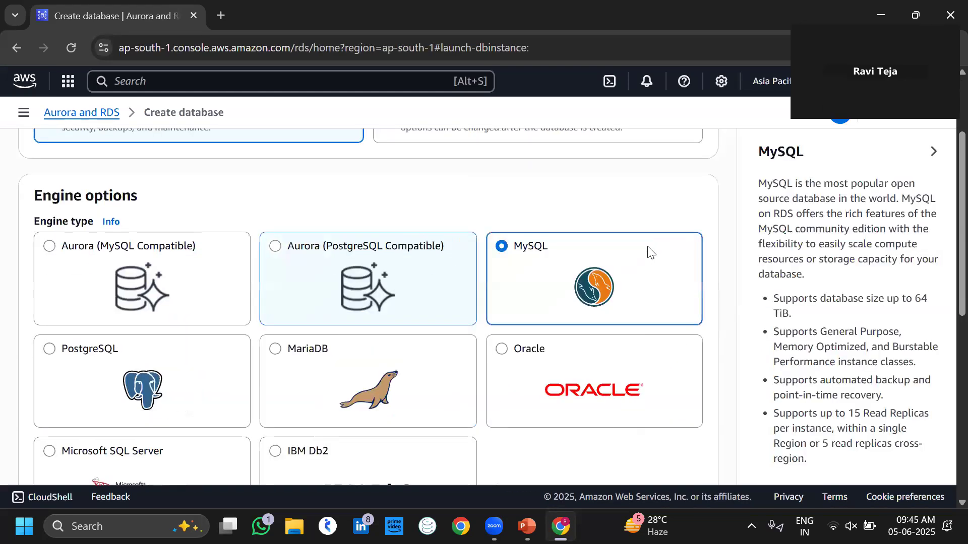
pyautogui.scroll(-3, 519, 274)
pyautogui.scroll(-5, 519, 275)
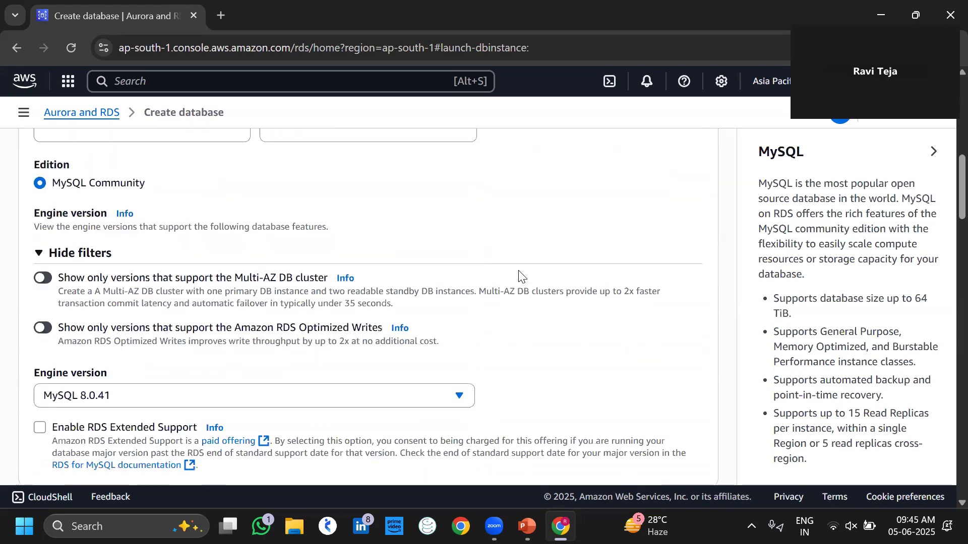
# Filter to Multi-AZ DB cluster versions and choose the three-instance Multi-AZ DB cluster deployment.
pyautogui.click(46, 247)
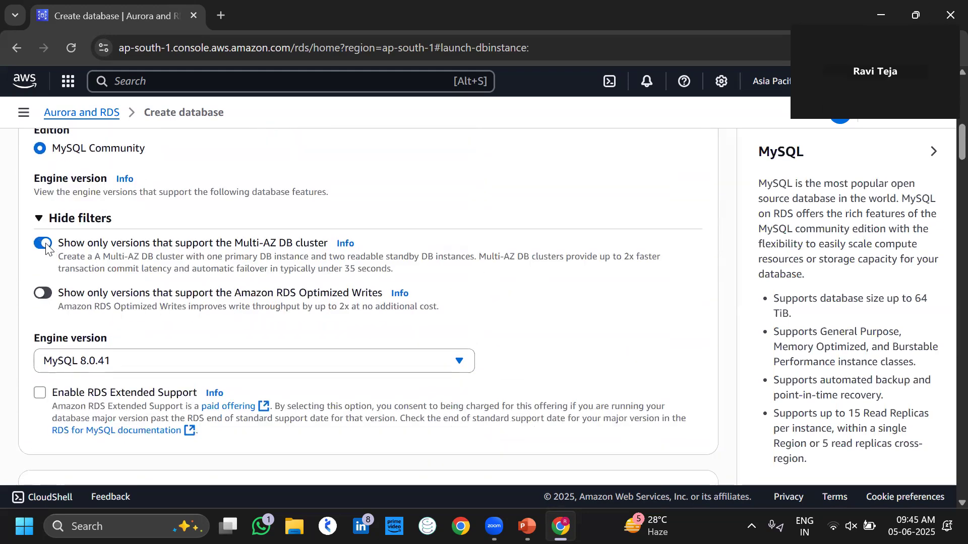
pyautogui.scroll(-4, 243, 308)
pyautogui.scroll(-8, 242, 305)
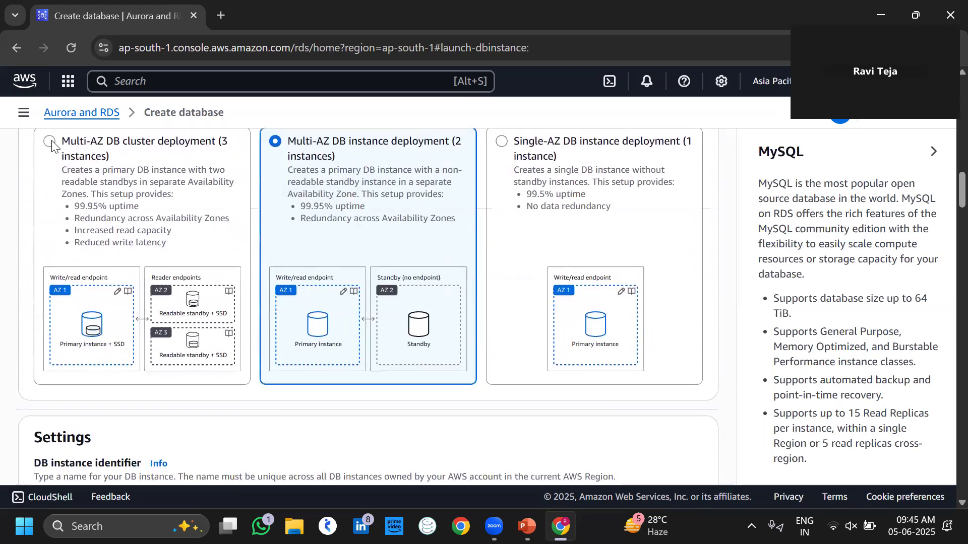
pyautogui.click(51, 145)
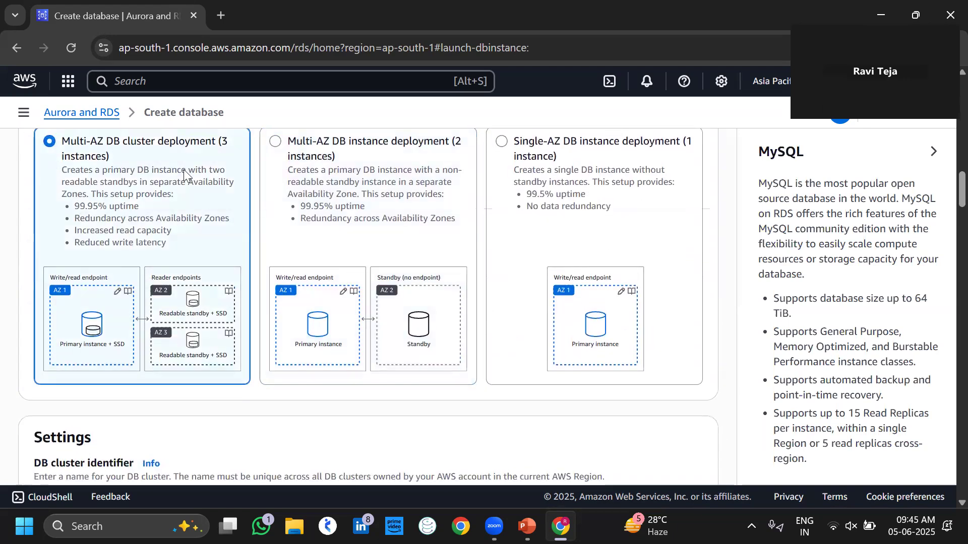
pyautogui.scroll(-4, 247, 214)
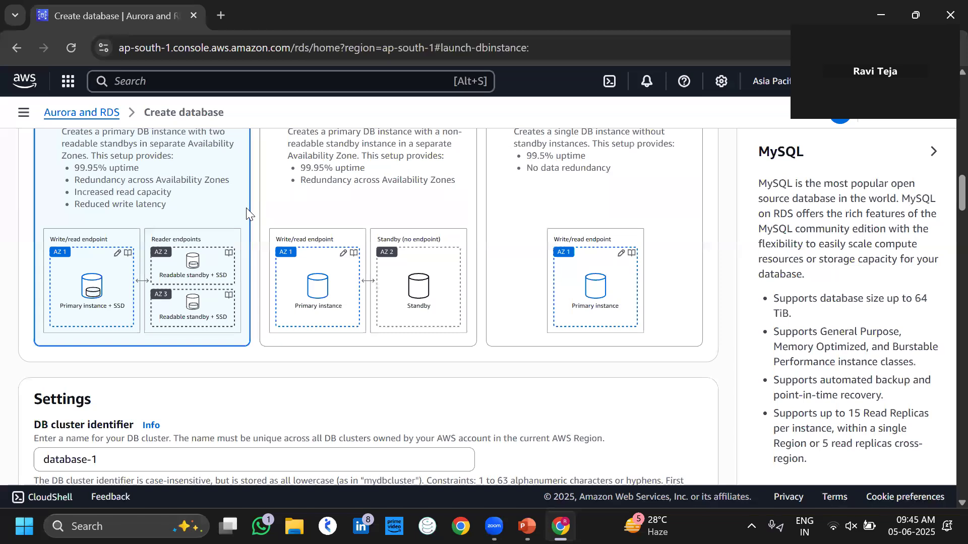
# Replace the default identifier database-1 with the cluster name Cache-for-DB.
pyautogui.scroll(-1, 247, 214)
pyautogui.moveTo(205, 283); pyautogui.dragTo(0, 254)
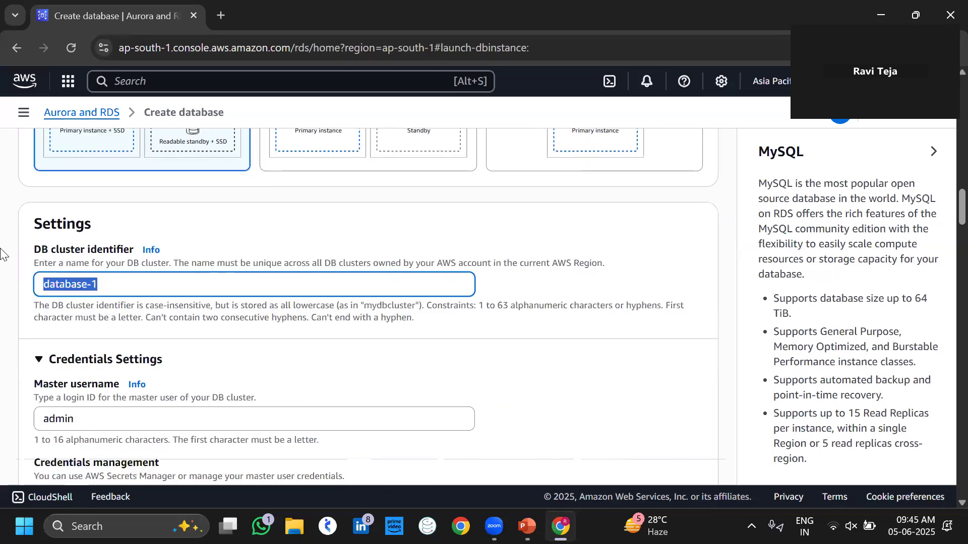
pyautogui.press('BackSpace')
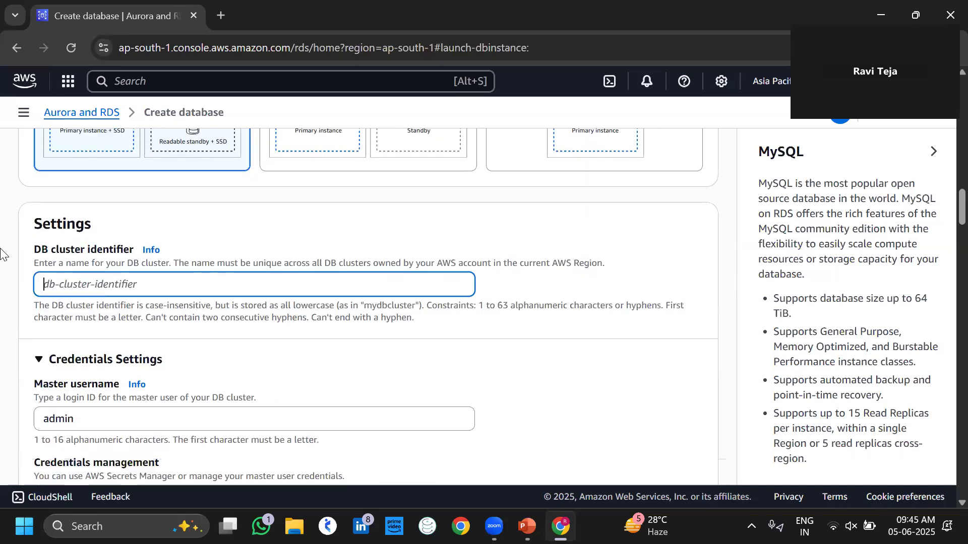
pyautogui.write('Cach')
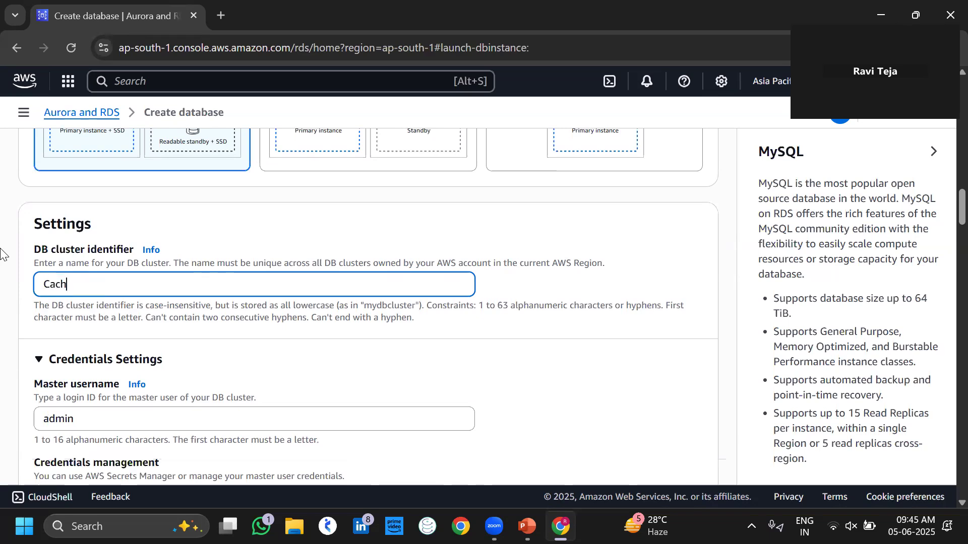
pyautogui.write('e-for-DB')
# Choose self-managed credentials, then enter and confirm the master password.
pyautogui.scroll(-3, 339, 358)
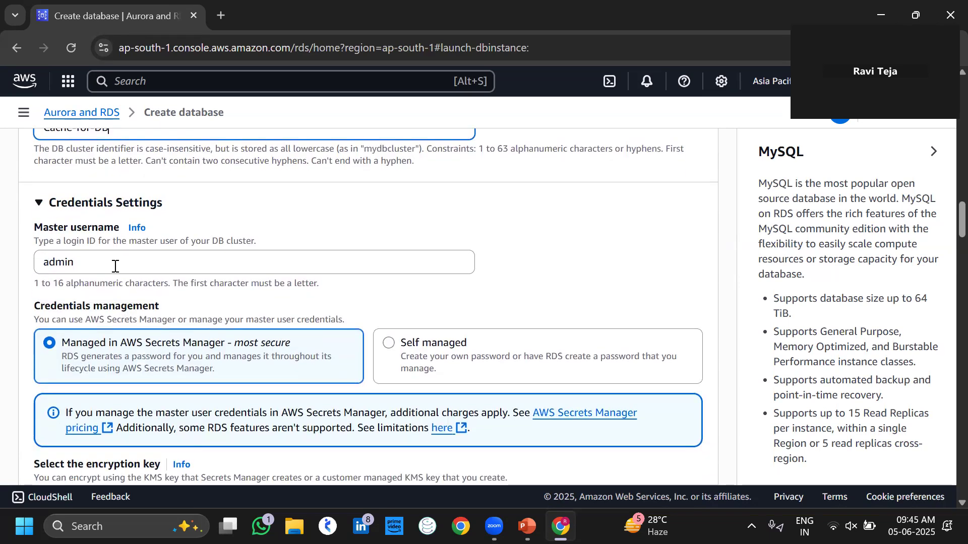
pyautogui.click(394, 344)
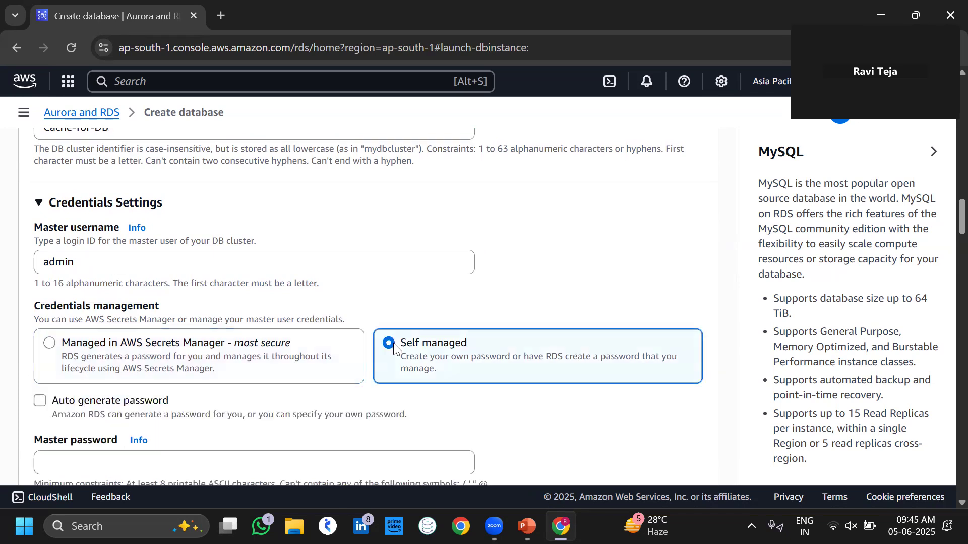
pyautogui.scroll(-2, 510, 426)
pyautogui.click(425, 369)
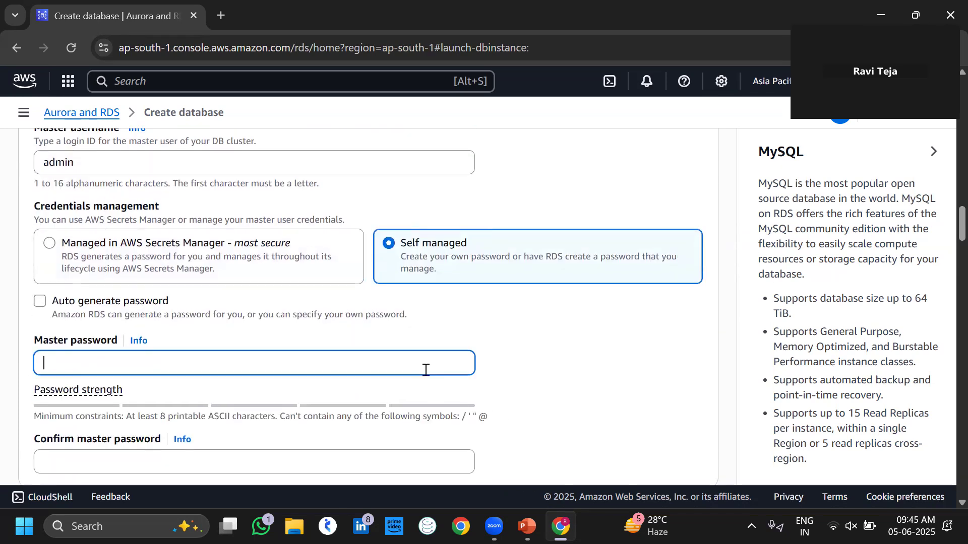
pyautogui.write('ad')
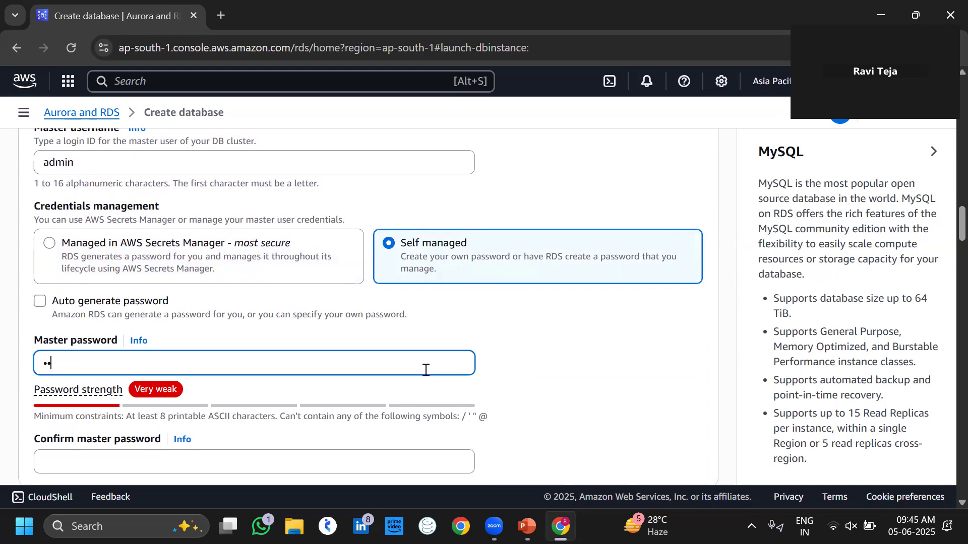
pyautogui.write('min123')
pyautogui.click(330, 466)
pyautogui.write('a')
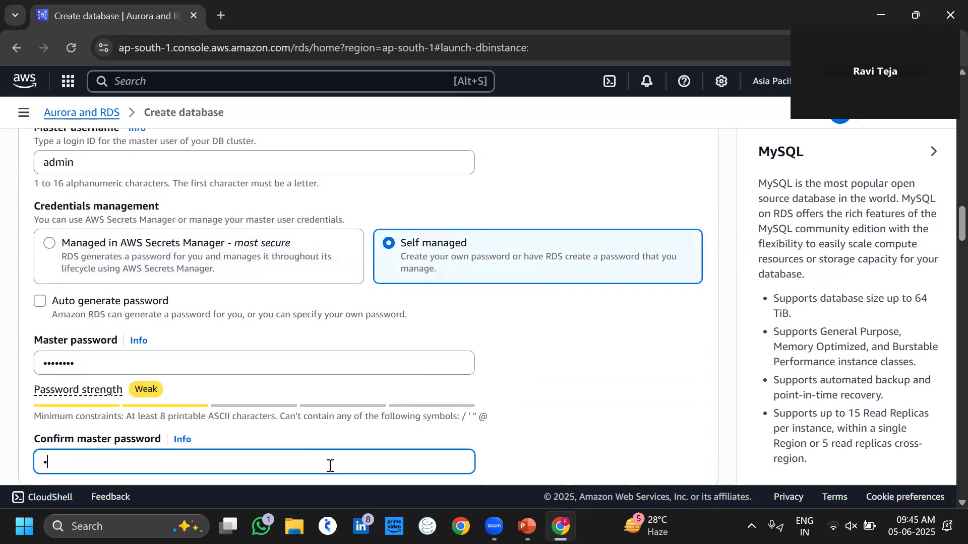
pyautogui.write('dmin123')
# Set Public access to Yes under Connectivity.
pyautogui.scroll(-4, 605, 424)
pyautogui.scroll(-8, 605, 424)
pyautogui.scroll(-6, 605, 423)
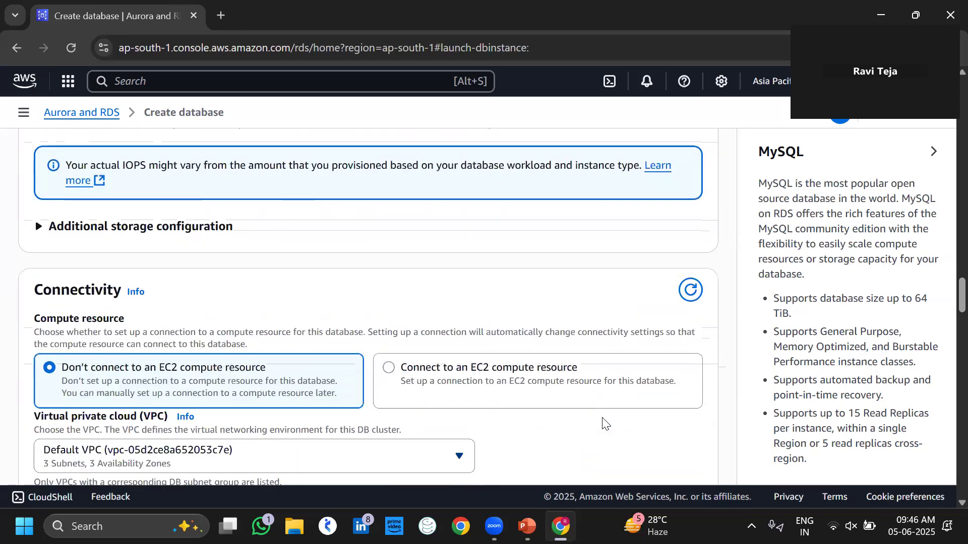
pyautogui.scroll(-6, 604, 423)
pyautogui.scroll(-2, 601, 417)
pyautogui.click(41, 309)
# Review the estimated monthly costs, highlighting the 1702.26 USD total.
pyautogui.scroll(-8, 324, 309)
pyautogui.scroll(-12, 325, 309)
pyautogui.scroll(-10, 326, 309)
pyautogui.scroll(-9, 325, 309)
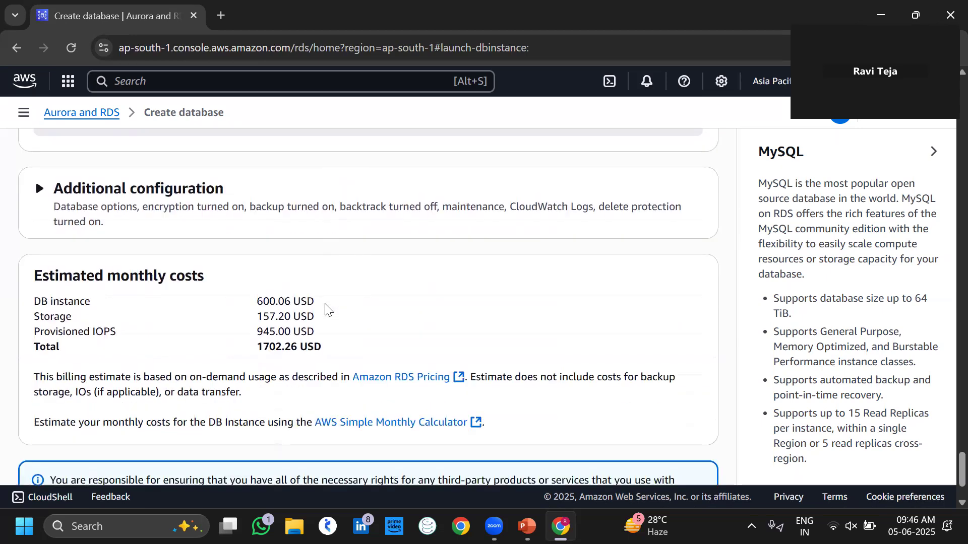
pyautogui.moveTo(334, 349); pyautogui.dragTo(255, 347)
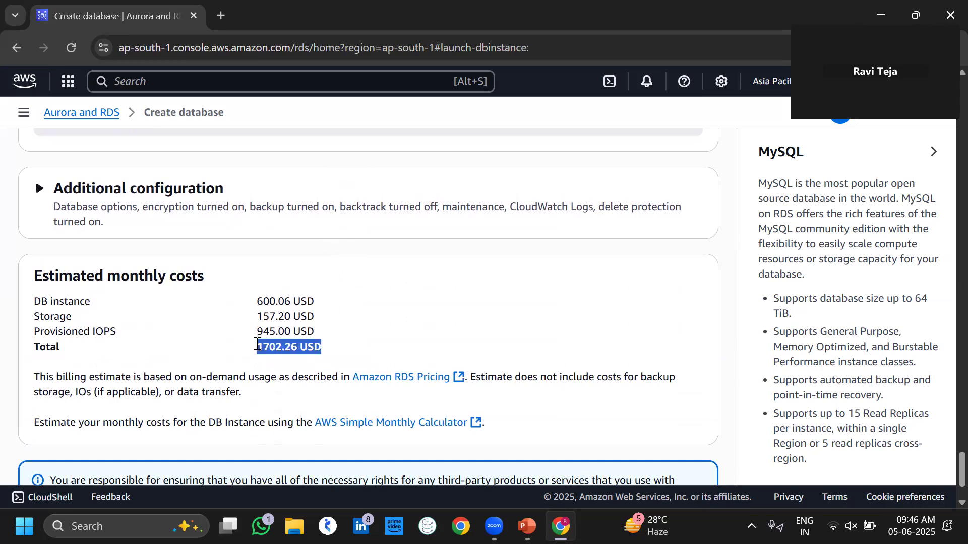
pyautogui.scroll(-2, 318, 378)
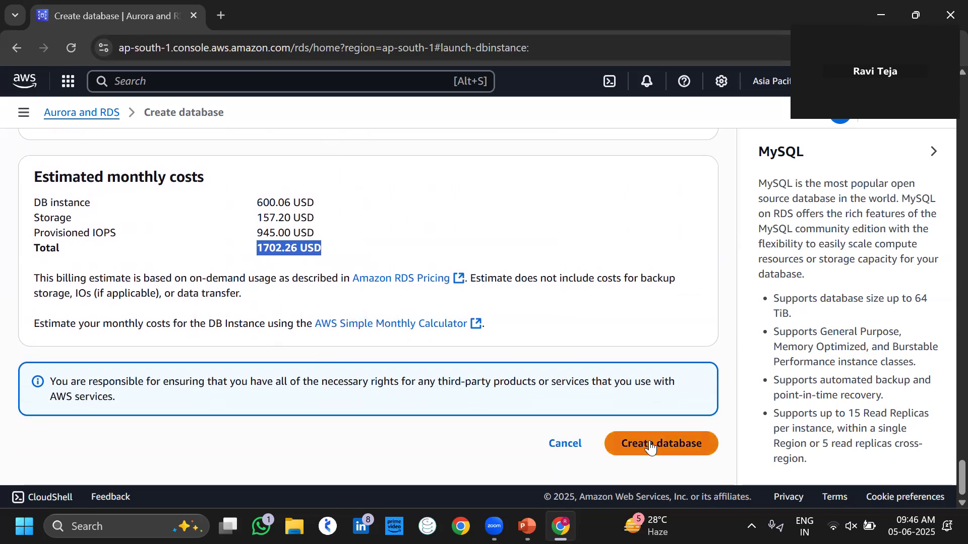
# Create the Multi-AZ cluster, dismiss the suggested add-ons, and refresh the databases list.
pyautogui.click(651, 447)
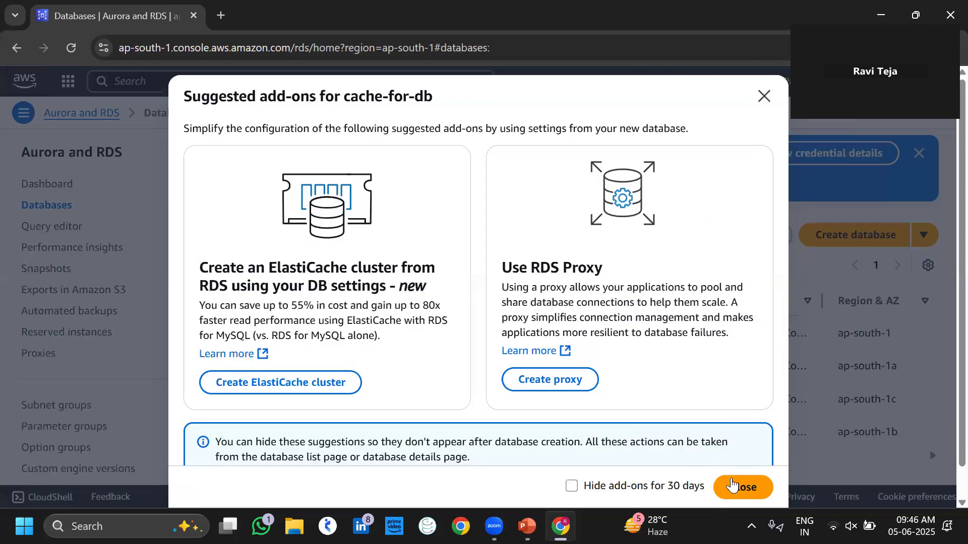
pyautogui.click(732, 486)
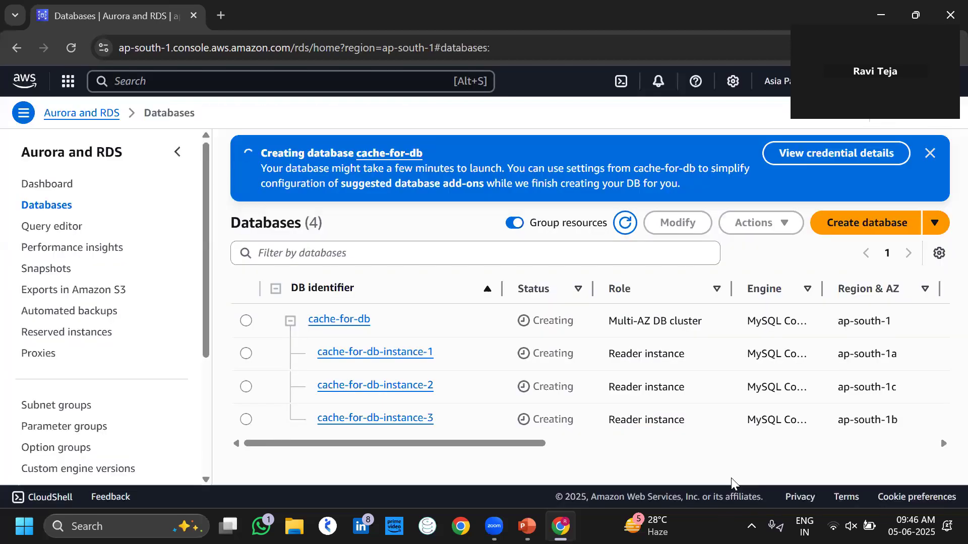
pyautogui.click(620, 226)
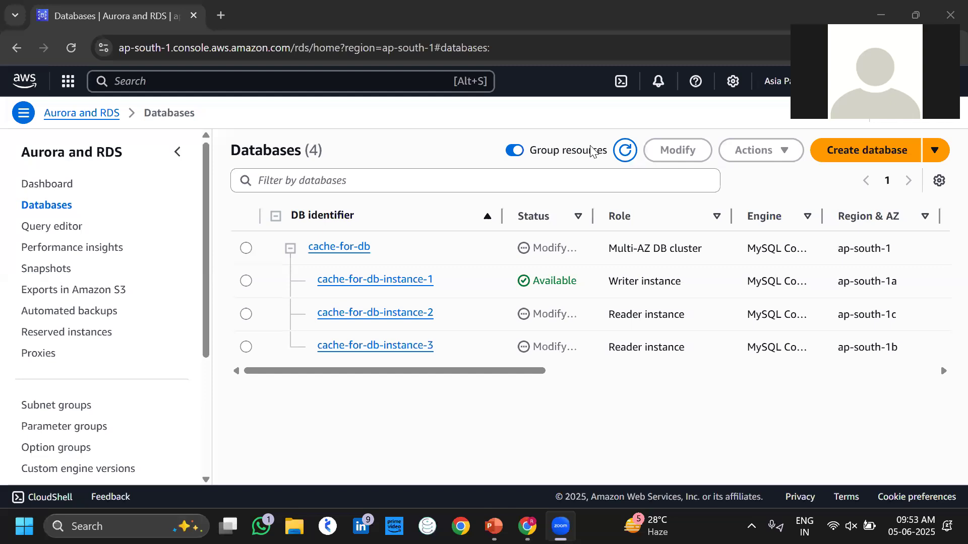
pyautogui.click(625, 150)
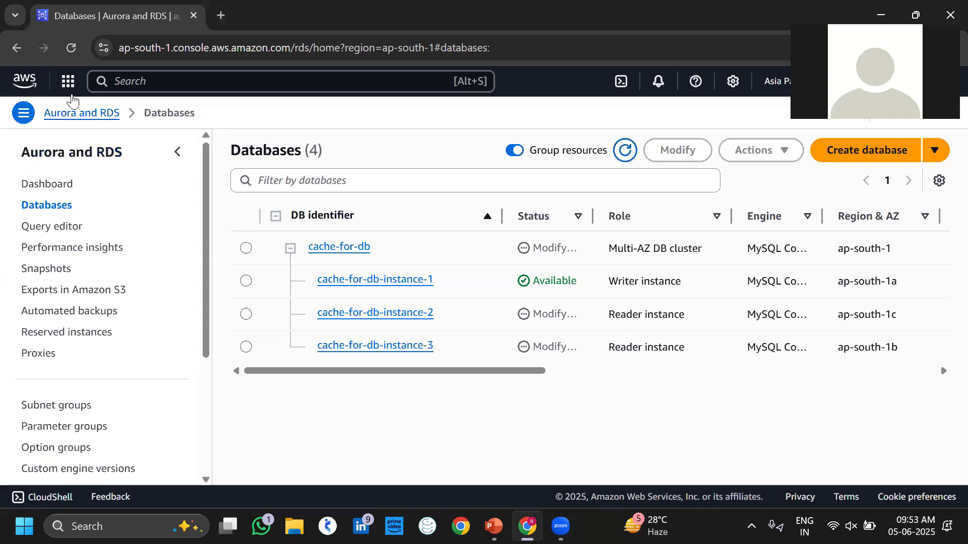
# Keep refreshing and reloading the Databases page until the cache-for-db instances show Available.
pyautogui.click(71, 49)
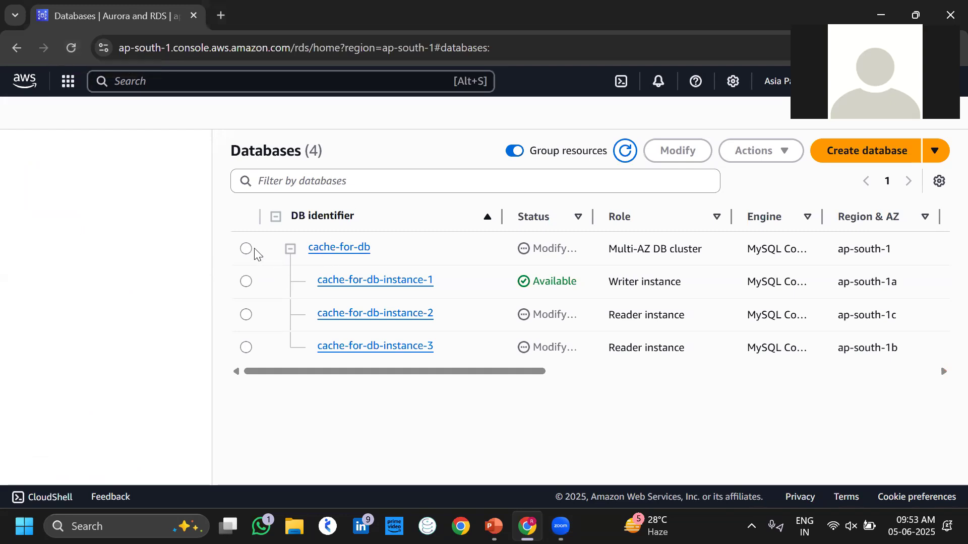
pyautogui.click(623, 151)
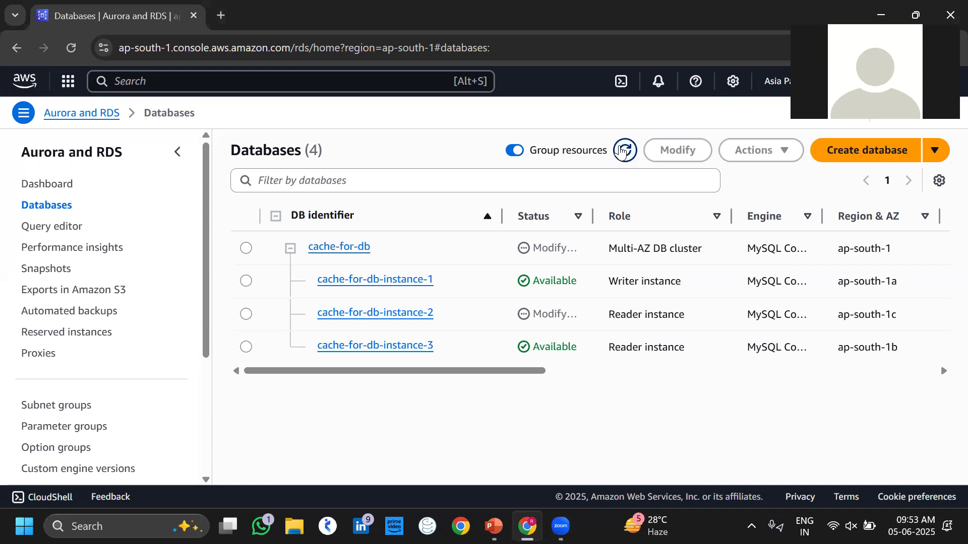
pyautogui.click(624, 151)
pyautogui.click(70, 49)
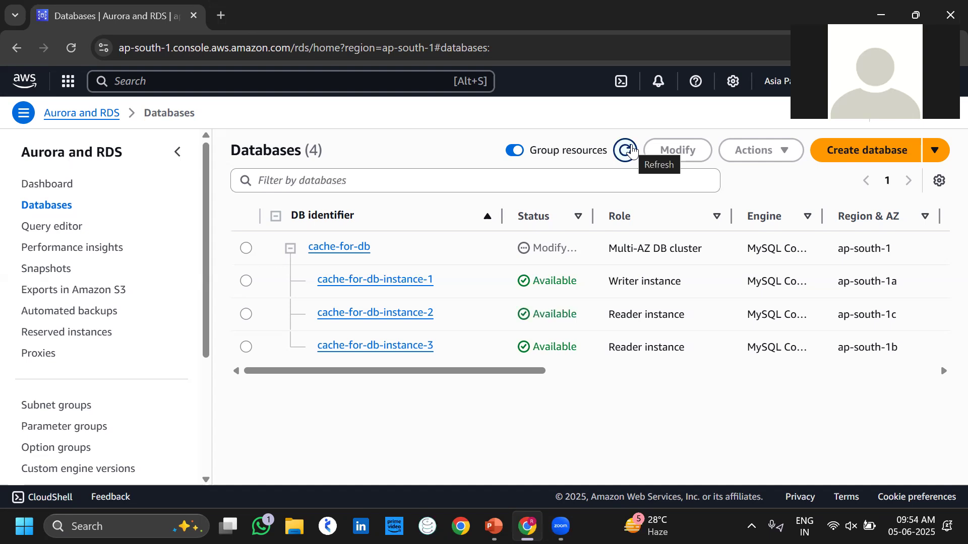
pyautogui.click(632, 150)
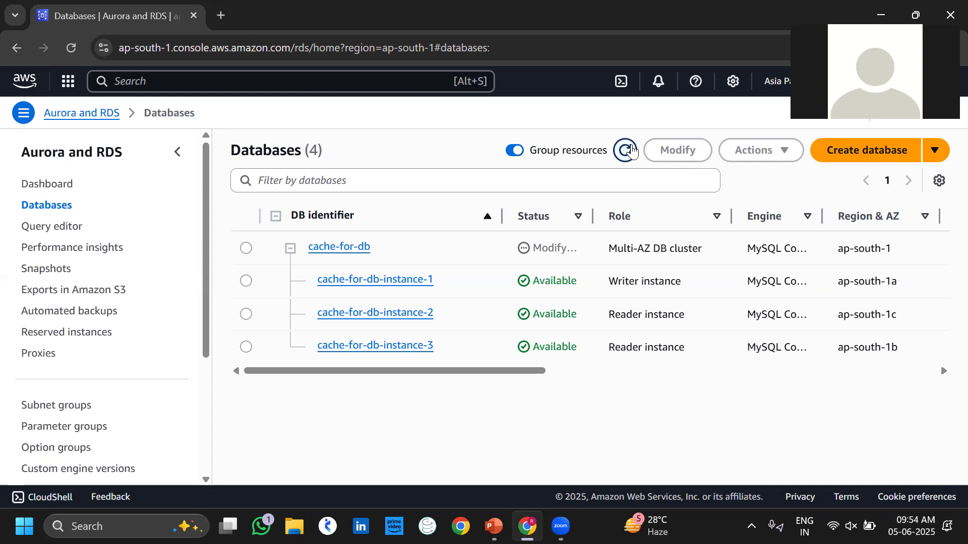
pyautogui.click(632, 151)
pyautogui.click(70, 49)
pyautogui.click(68, 48)
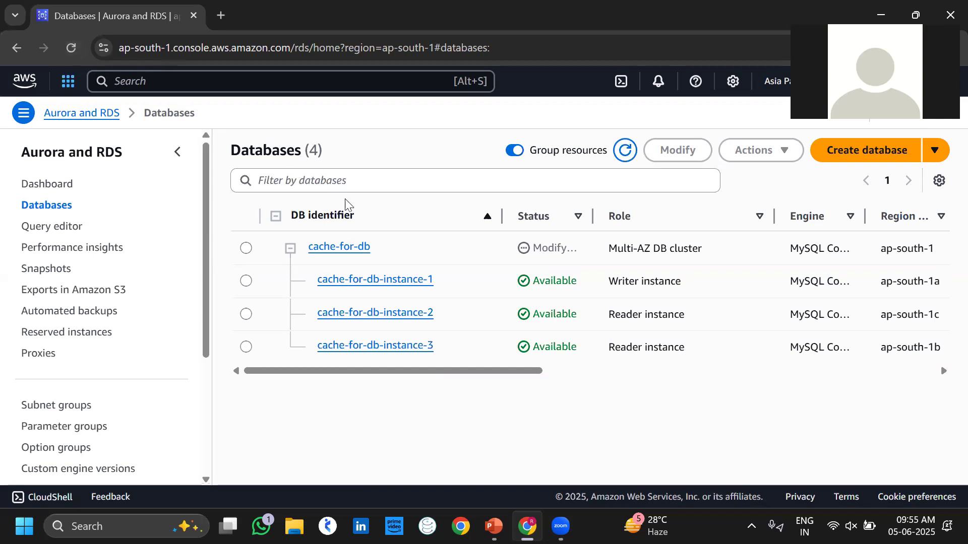
# Select cache-for-db and choose Actions > Create ElastiCache cluster.
pyautogui.click(246, 250)
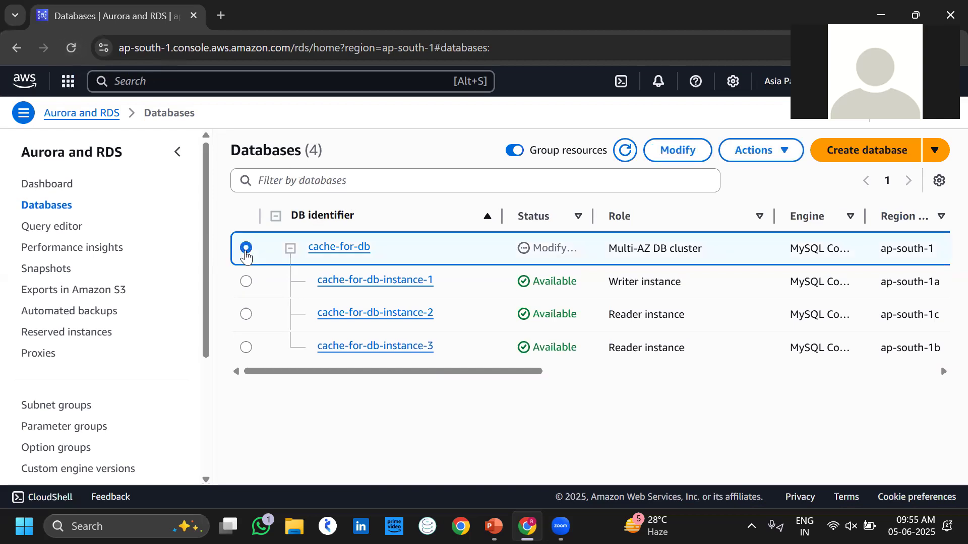
pyautogui.click(737, 154)
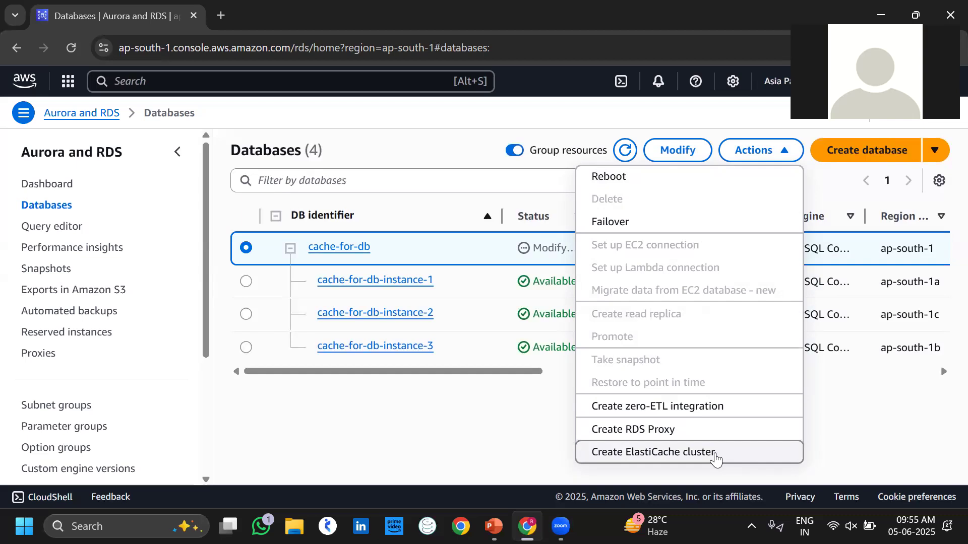
pyautogui.click(716, 456)
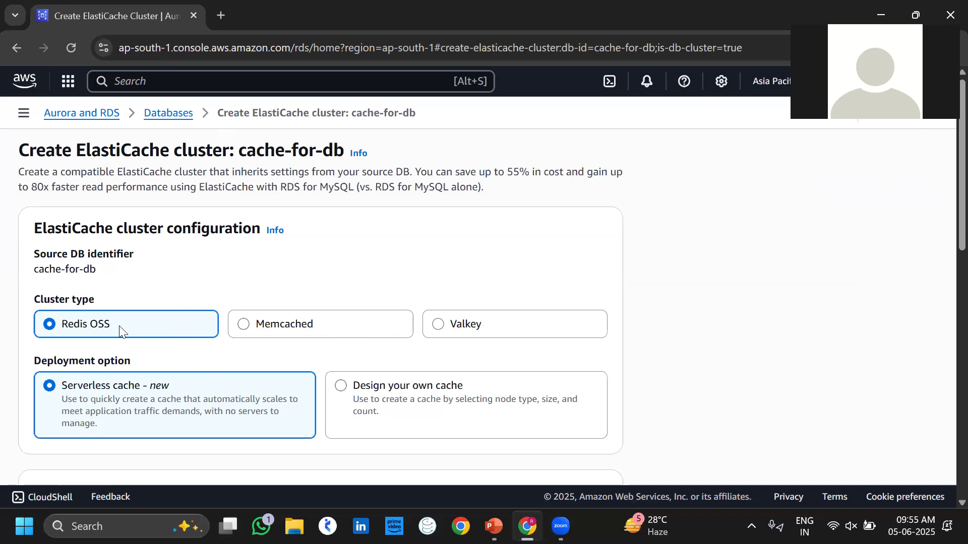
# Name the serverless Redis OSS cache My-Cache and submit it with default settings.
pyautogui.scroll(-2, 119, 325)
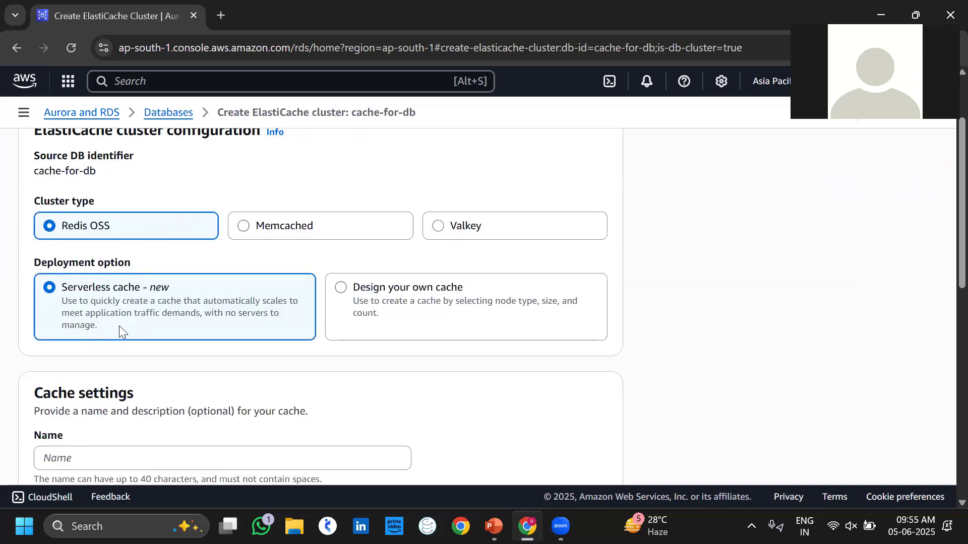
pyautogui.scroll(-3, 119, 326)
pyautogui.click(111, 338)
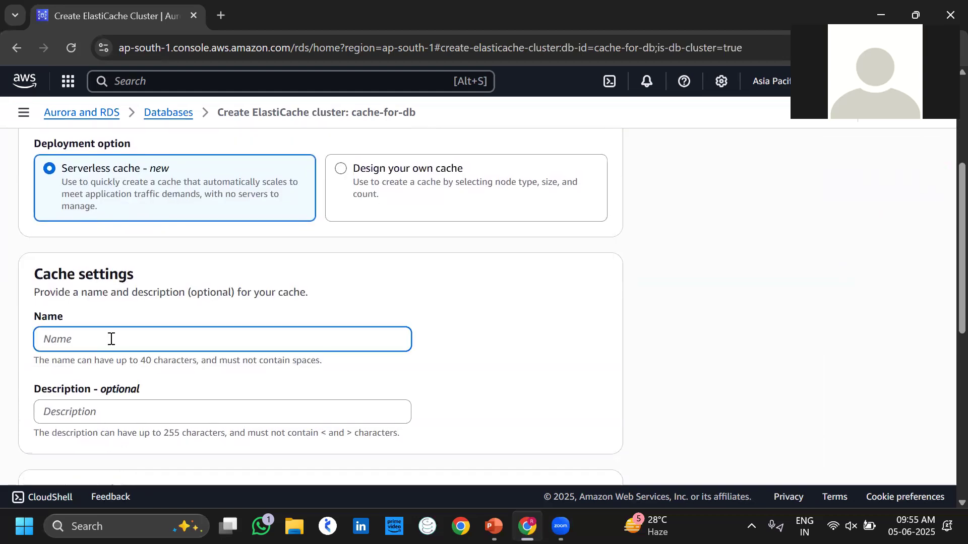
pyautogui.write('My-Cache')
pyautogui.scroll(-8, 274, 389)
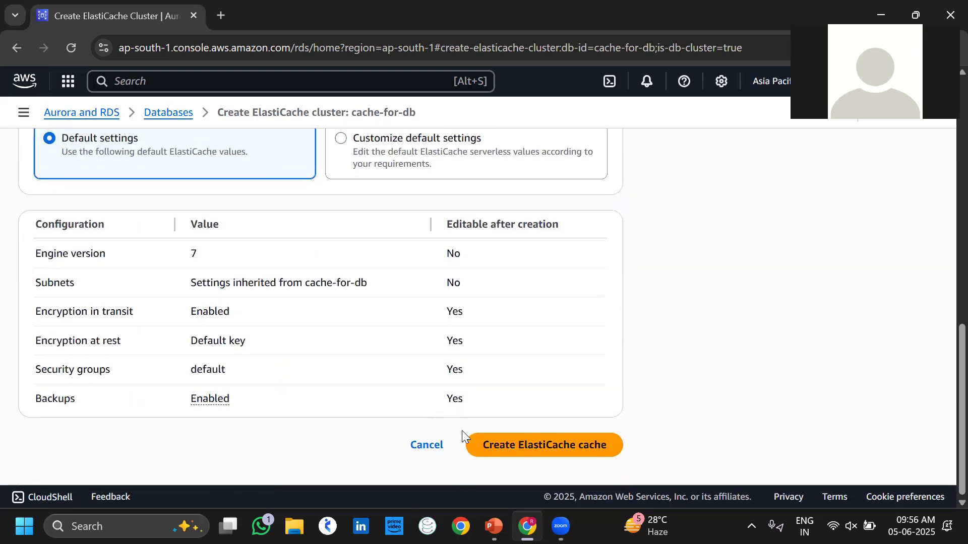
pyautogui.click(494, 452)
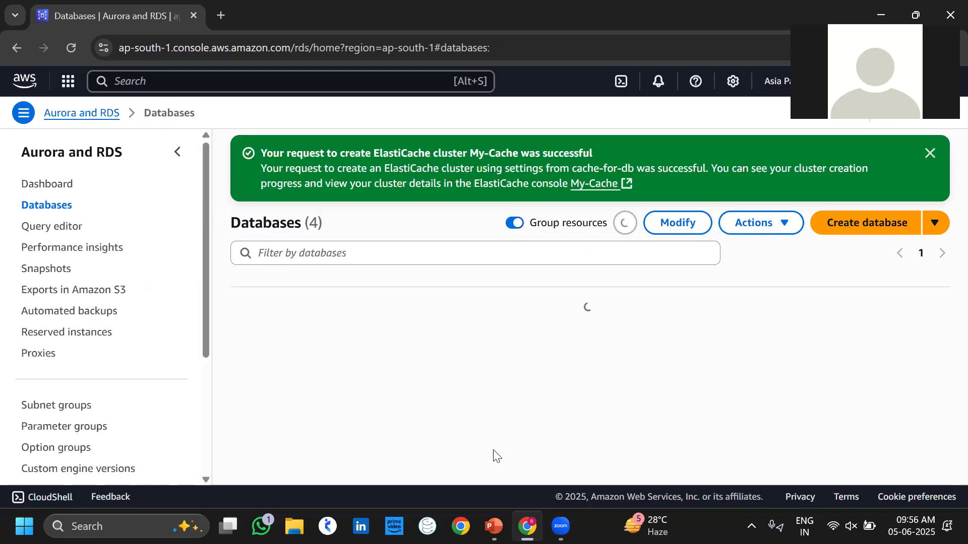
# Follow the My-Cache link in the success banner to its ElastiCache details.
pyautogui.click(593, 185)
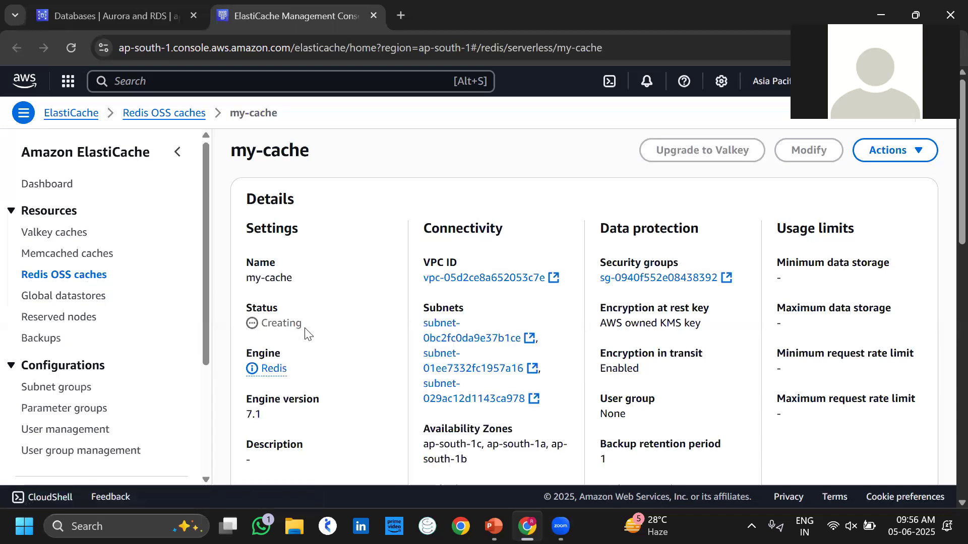
# Check my-cache's Creating status, reload the page, and go to Redis OSS caches.
pyautogui.doubleClick(302, 330)
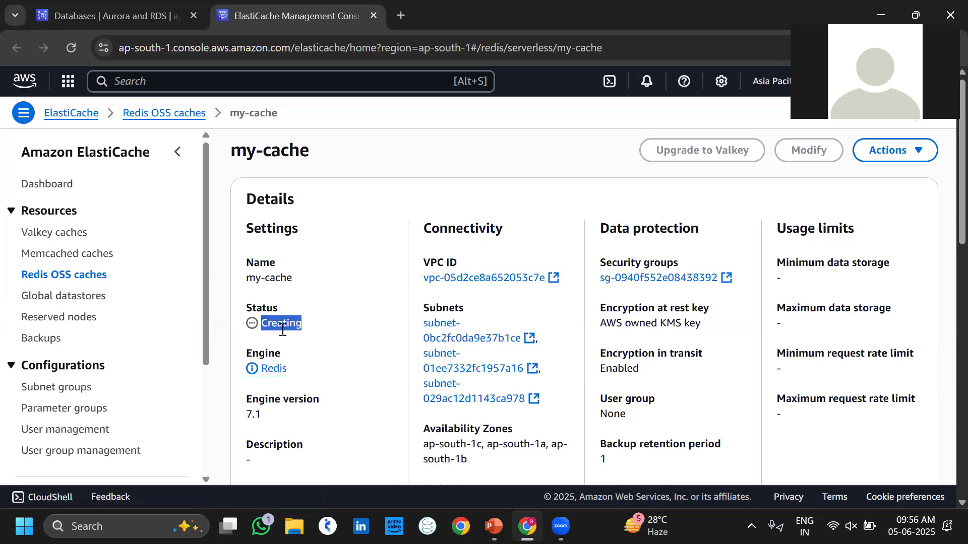
pyautogui.click(341, 333)
pyautogui.moveTo(304, 332); pyautogui.dragTo(264, 311)
pyautogui.click(309, 308)
pyautogui.click(75, 46)
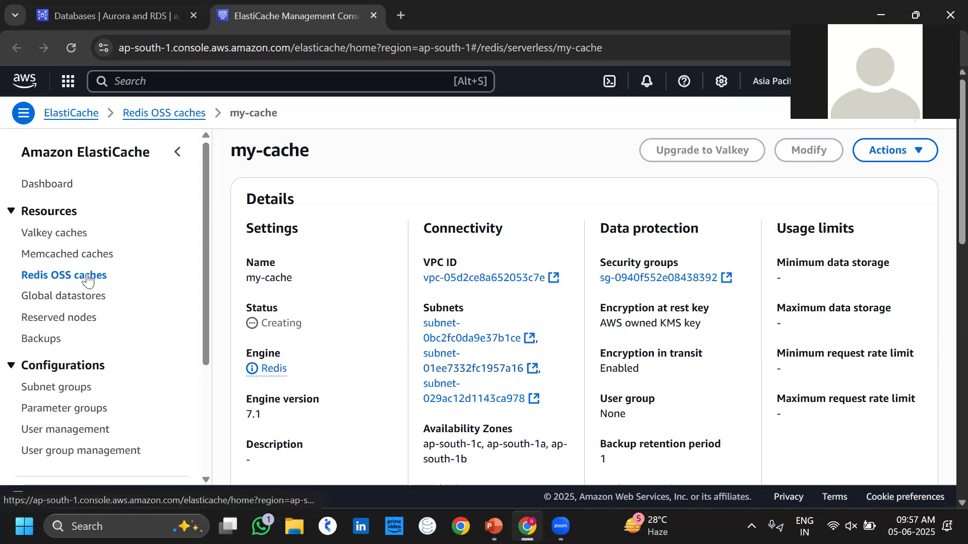
pyautogui.click(88, 279)
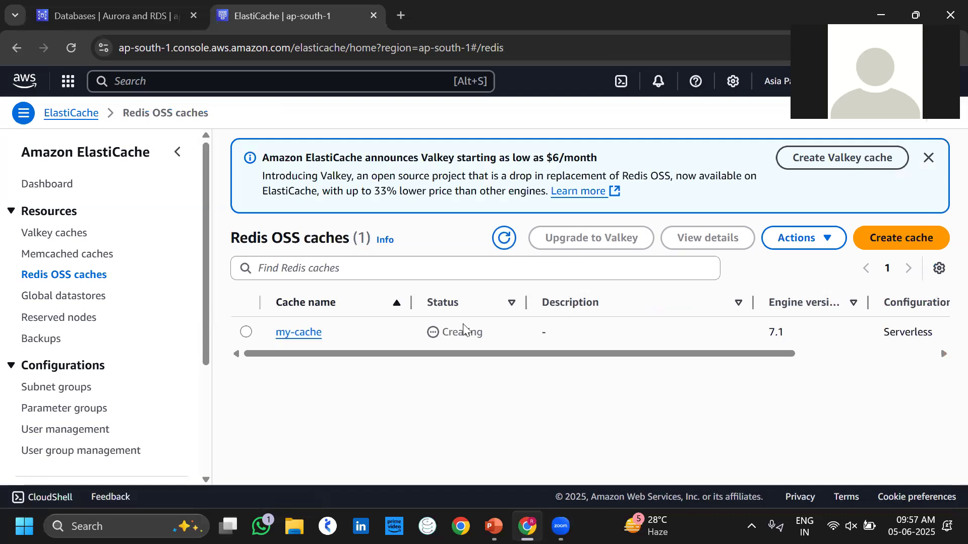
# Refresh the caches list and check the RDS tab until my-cache is Available, then minimize the browser.
pyautogui.moveTo(484, 333); pyautogui.dragTo(443, 336)
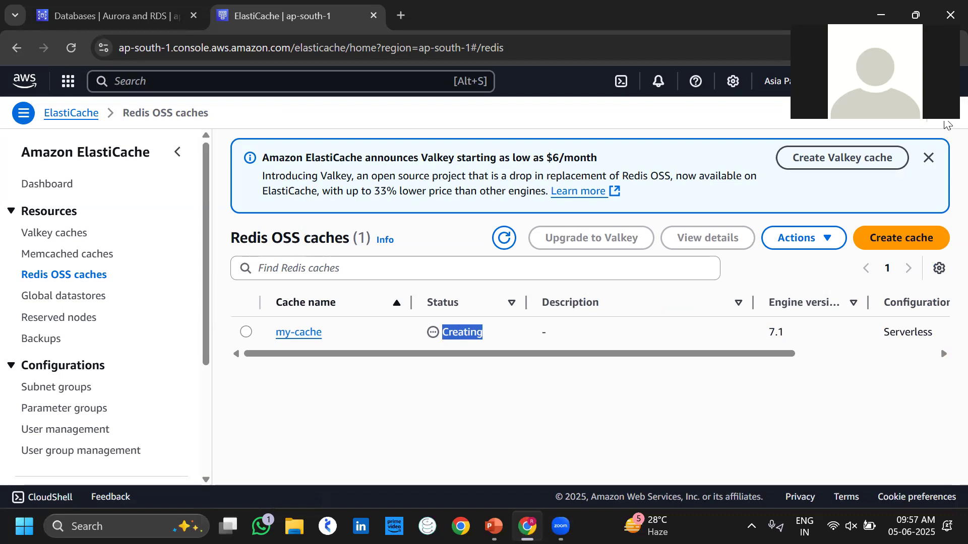
pyautogui.moveTo(896, 167); pyautogui.dragTo(880, 264)
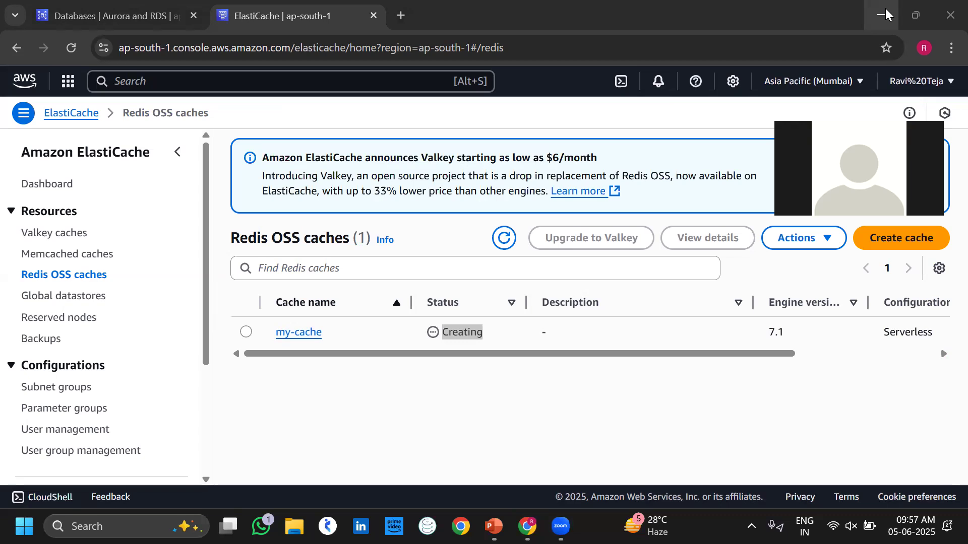
pyautogui.click(500, 236)
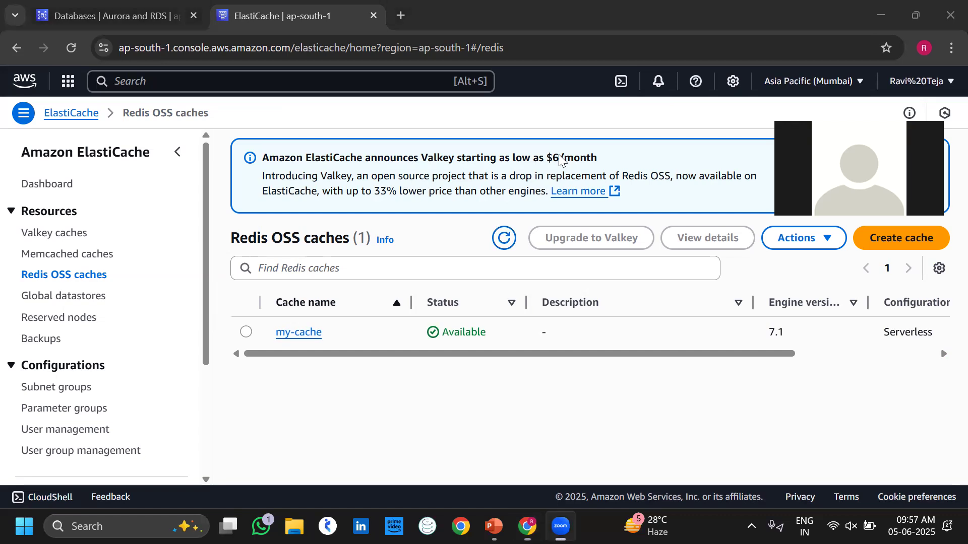
pyautogui.click(158, 11)
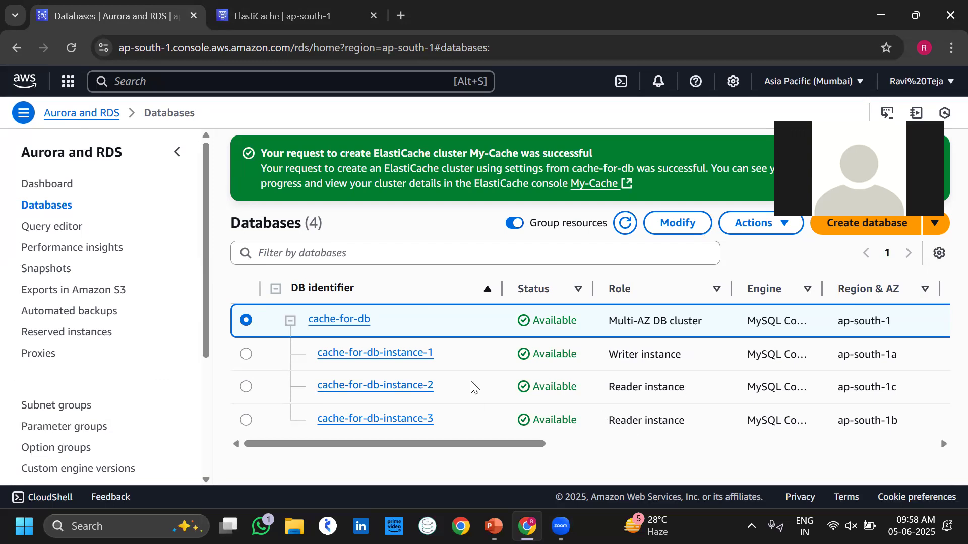
pyautogui.click(318, 9)
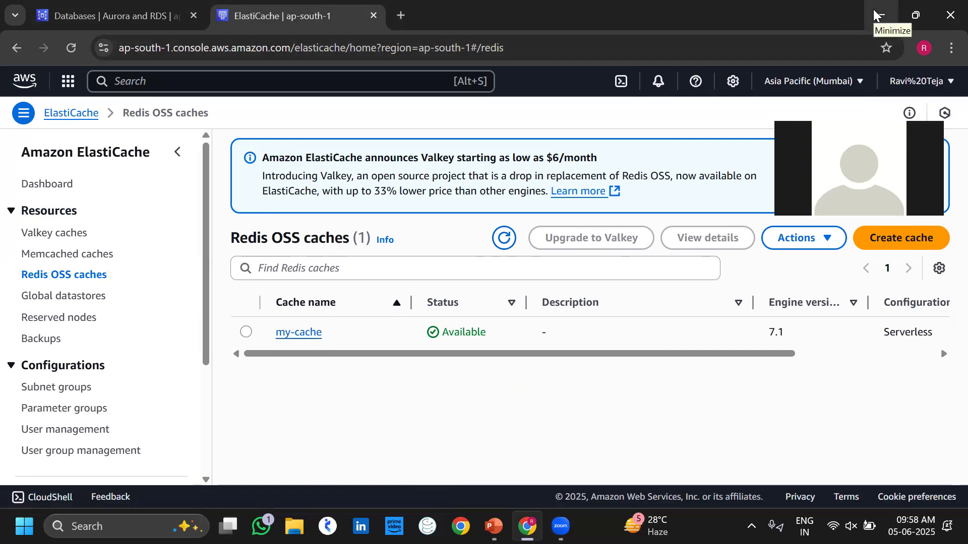
pyautogui.click(874, 15)
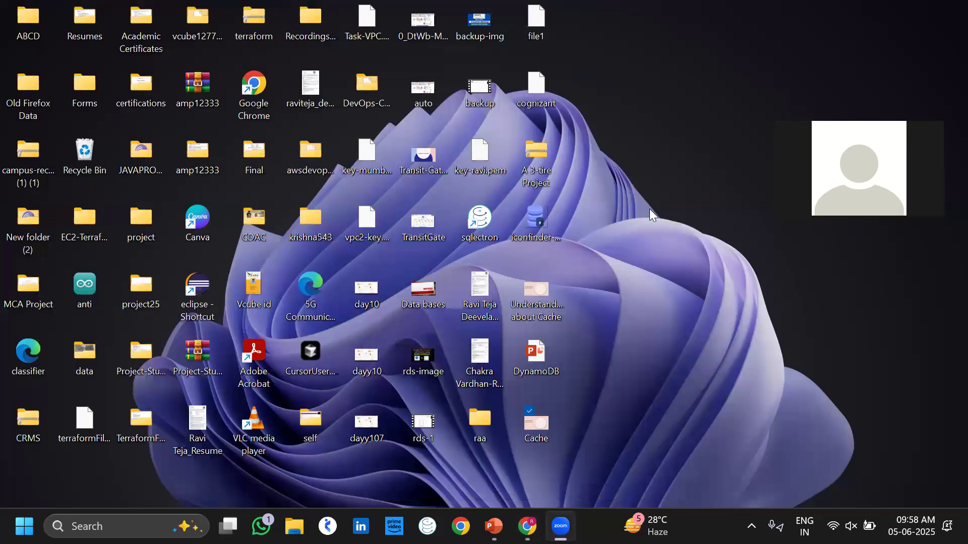
# Open the DynamoDB presentation and run its slide show with Duplicate Slide Show display.
pyautogui.click(538, 372)
pyautogui.doubleClick(538, 371)
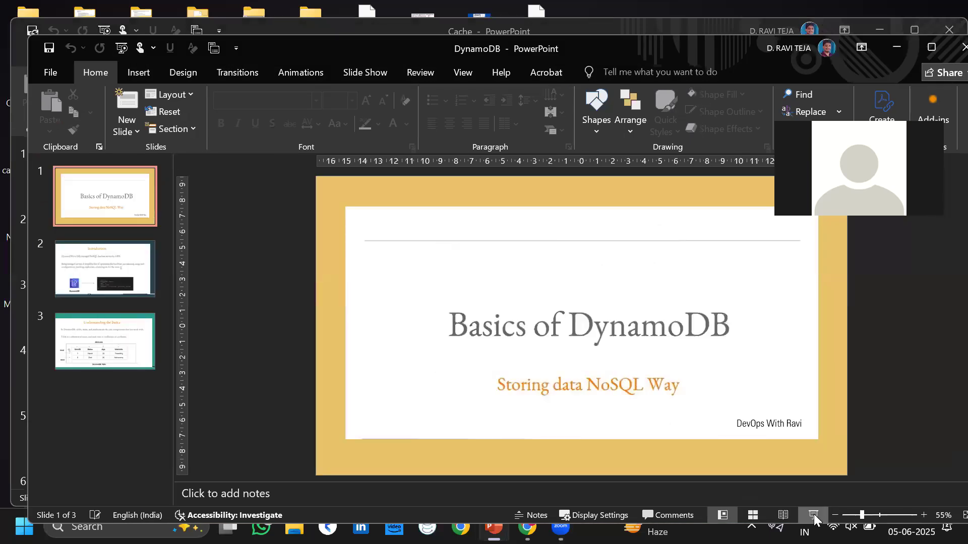
pyautogui.click(815, 516)
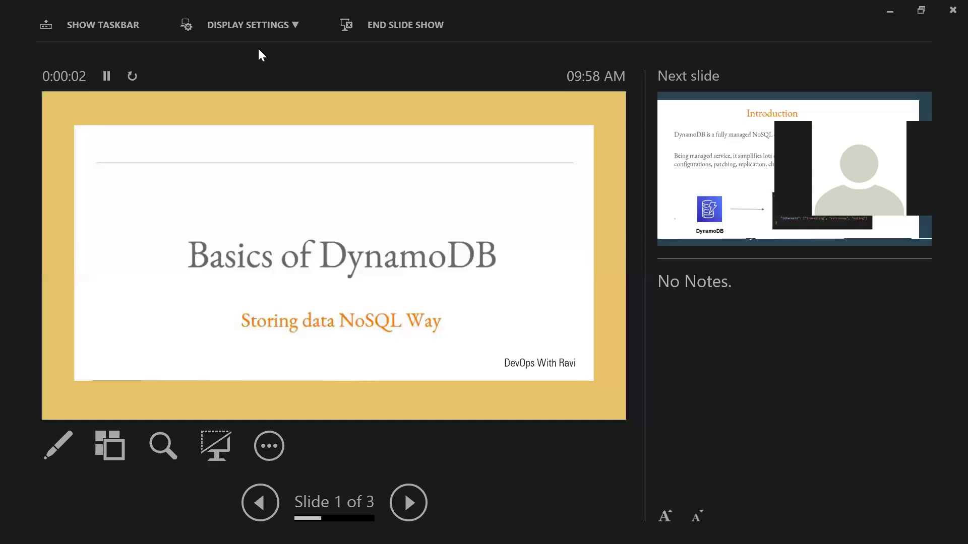
pyautogui.click(263, 26)
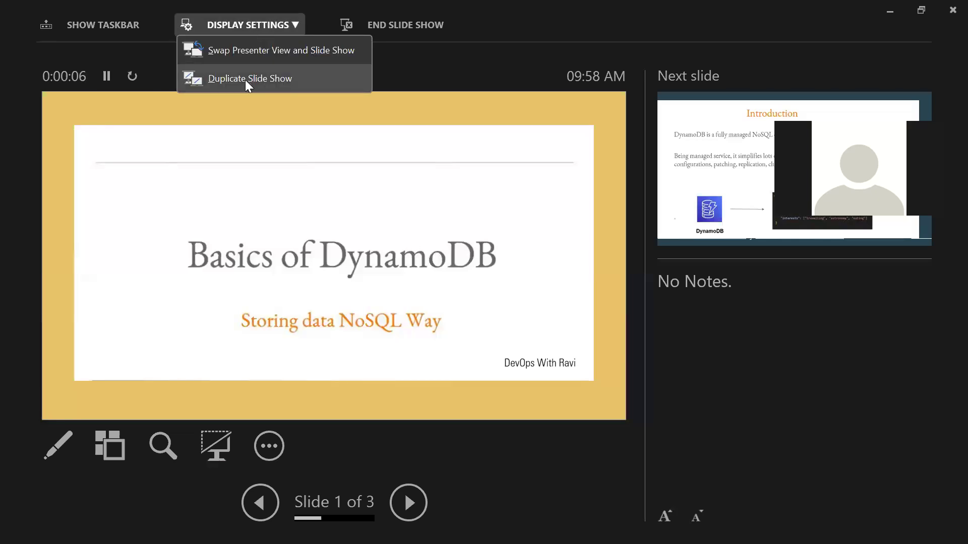
pyautogui.click(247, 81)
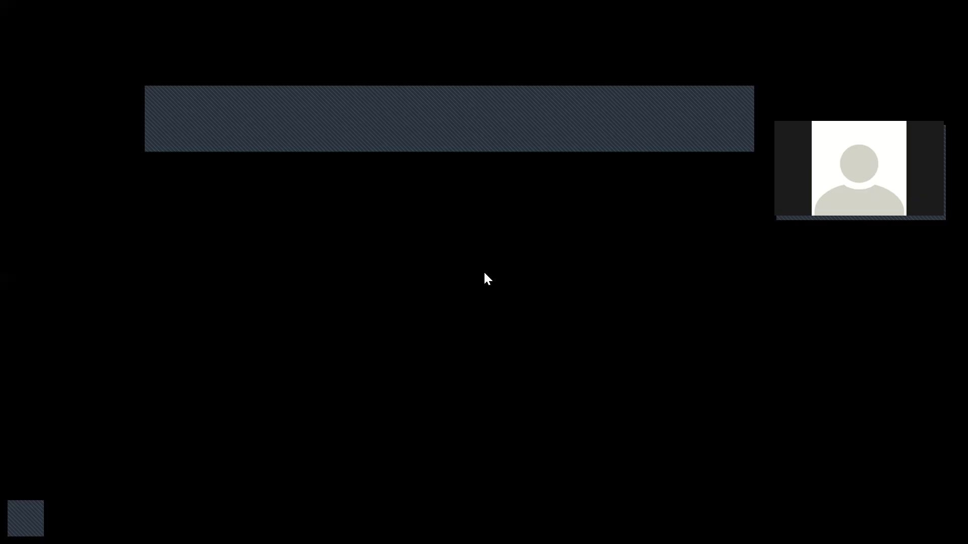
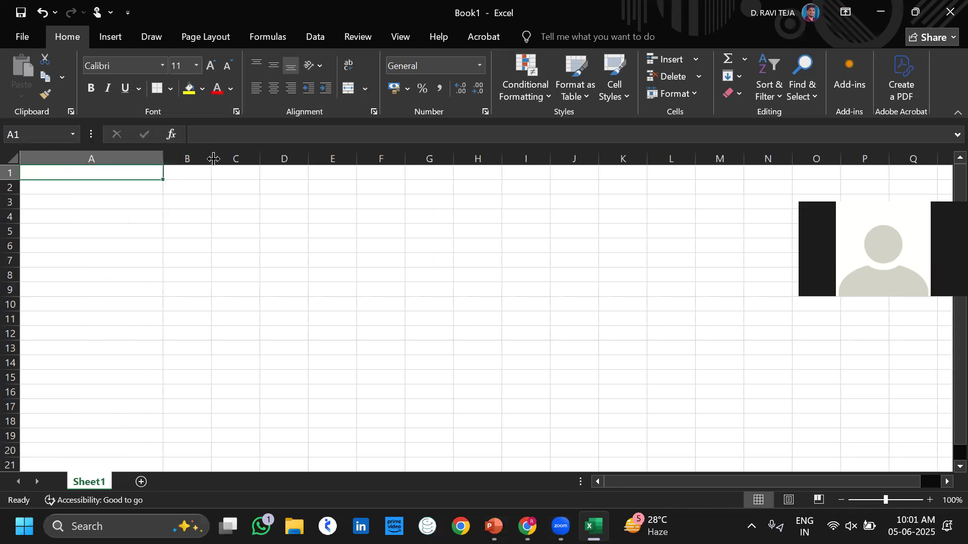
# Widen column B and enter headers S.No, Name and Roll No in row 1.
pyautogui.moveTo(214, 159); pyautogui.dragTo(509, 158)
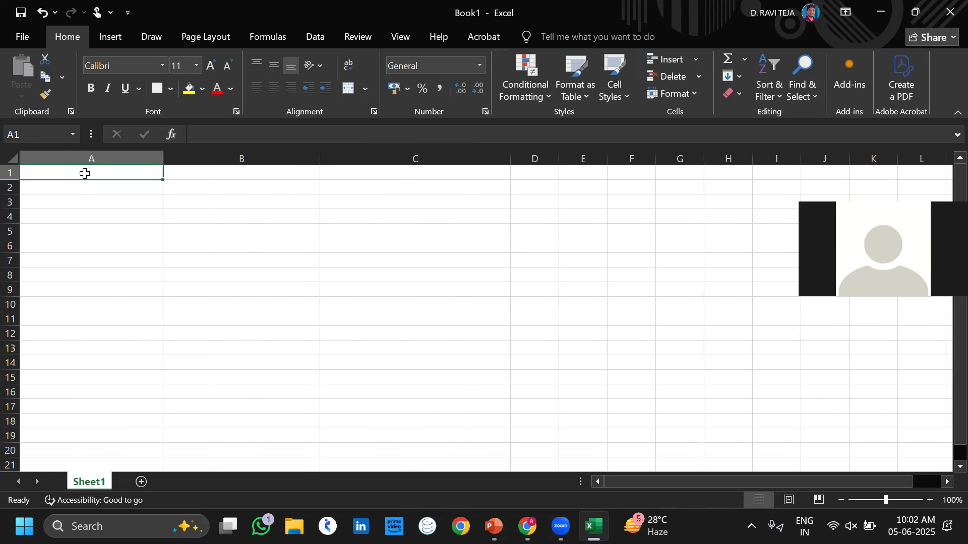
pyautogui.write('S.No')
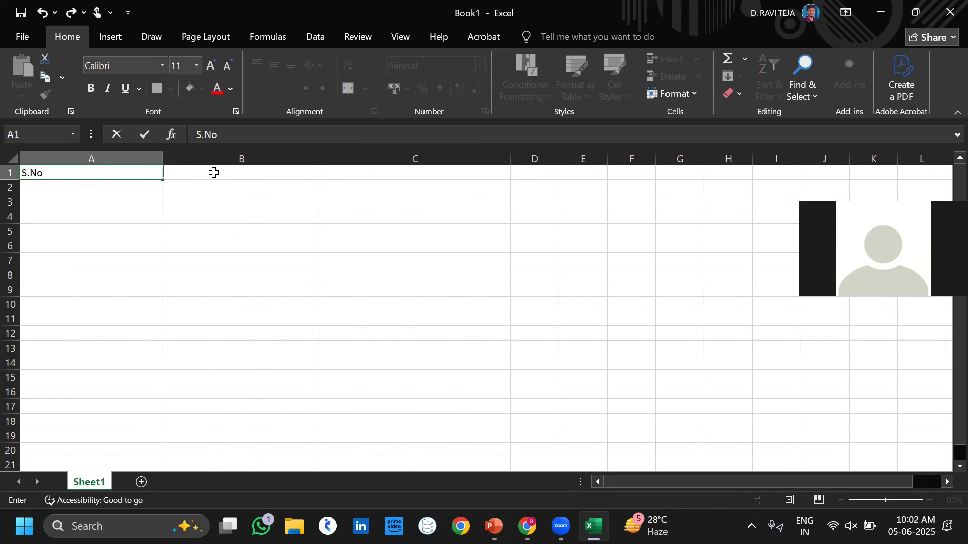
pyautogui.click(214, 173)
pyautogui.write('Name')
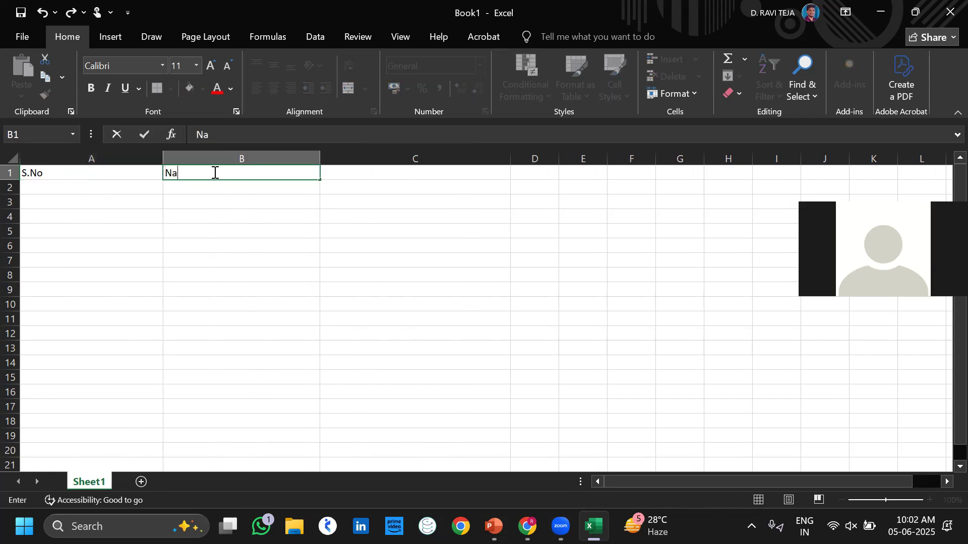
pyautogui.click(376, 176)
pyautogui.write('Roo')
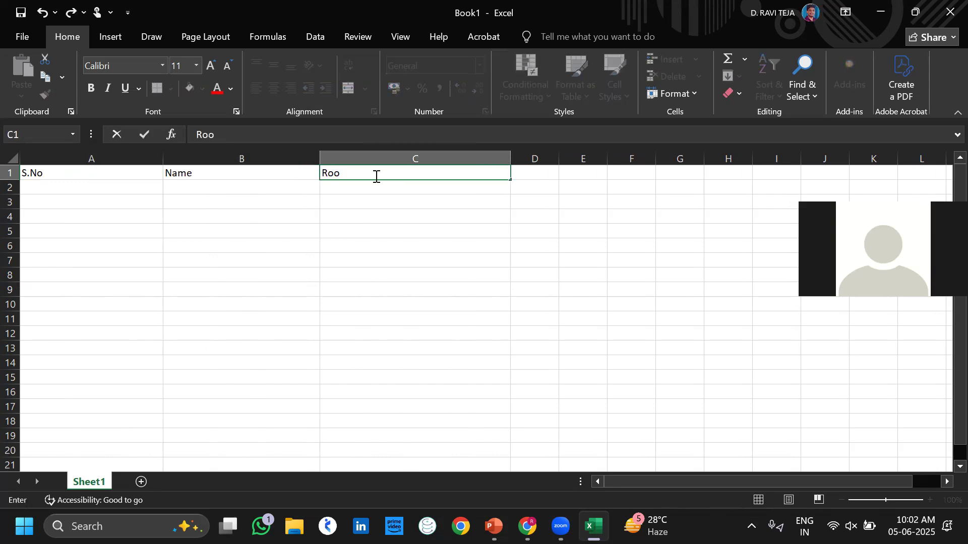
pyautogui.press('BackSpace')
pyautogui.write('ll No')
pyautogui.click(127, 191)
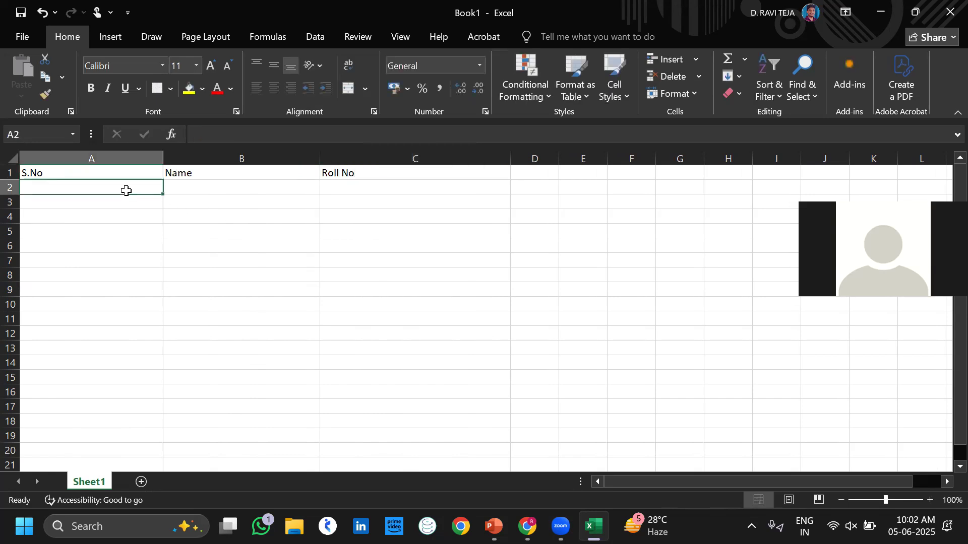
# Enter the record 1, a student name, 415 in row 2, then close Excel without saving.
pyautogui.write('1')
pyautogui.click(195, 185)
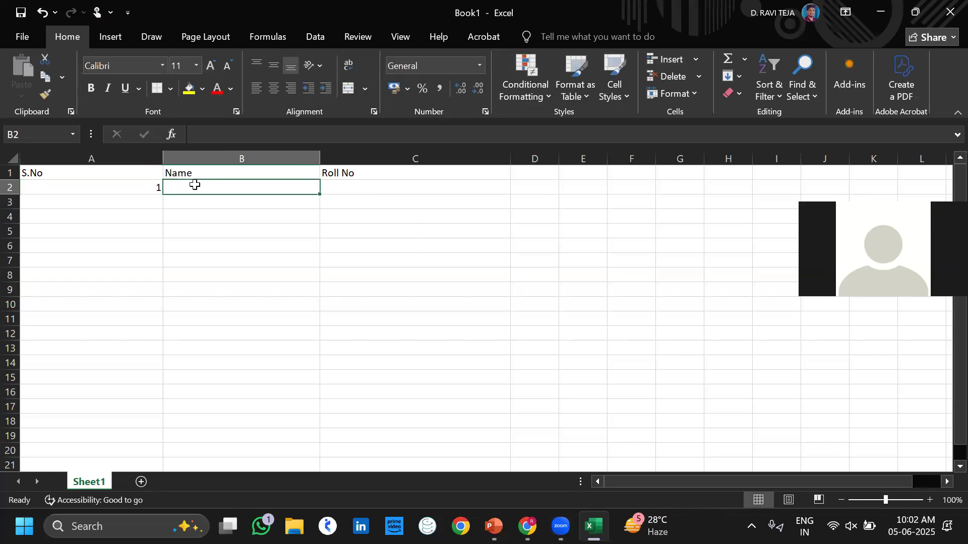
pyautogui.write('Ravi')
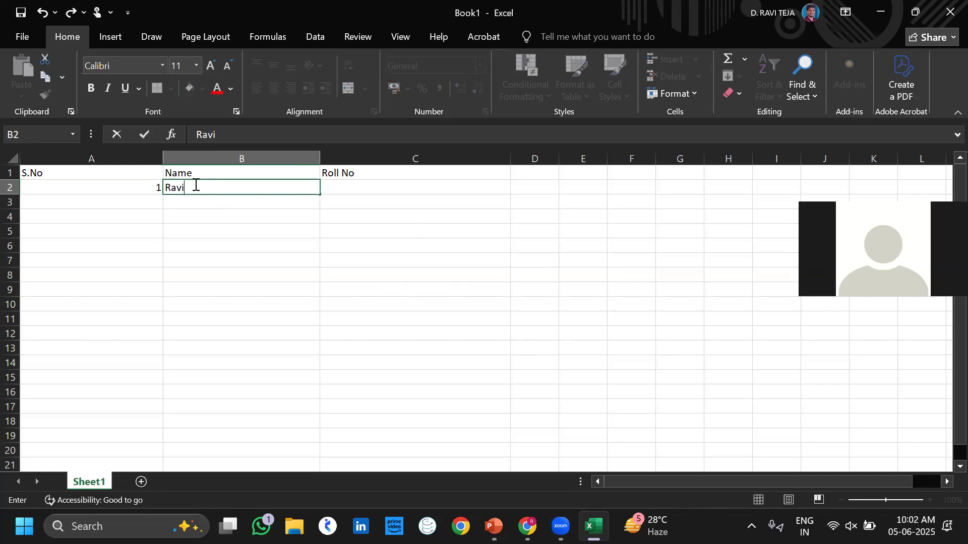
pyautogui.click(349, 184)
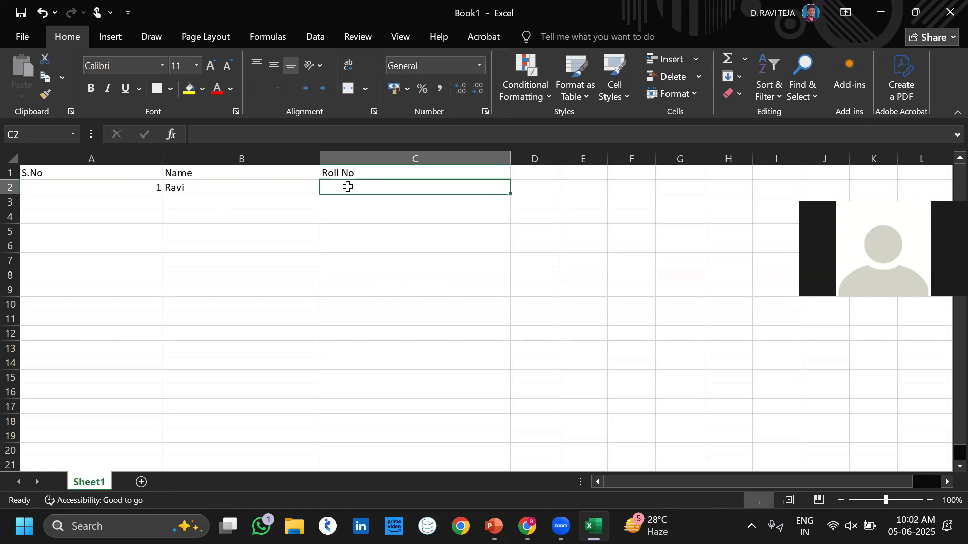
pyautogui.write('415')
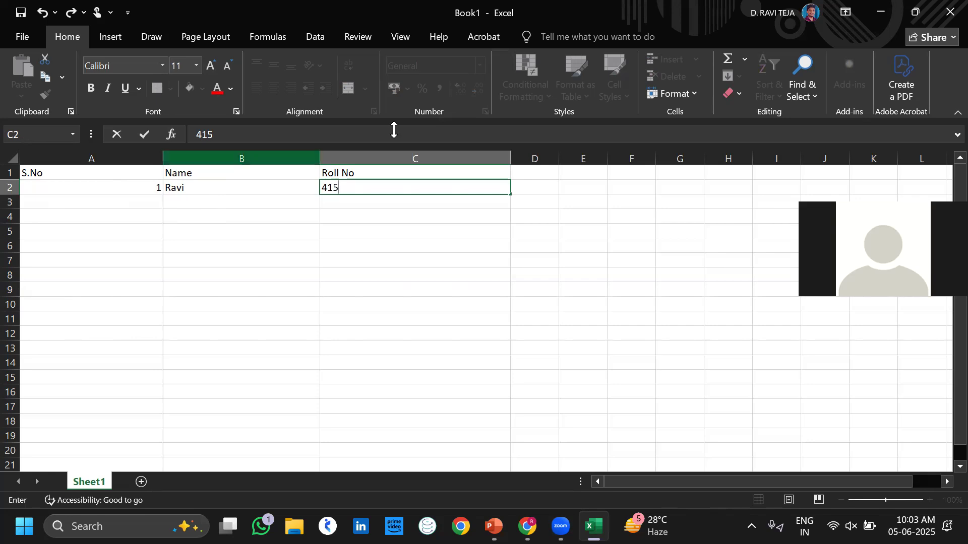
pyautogui.click(945, 9)
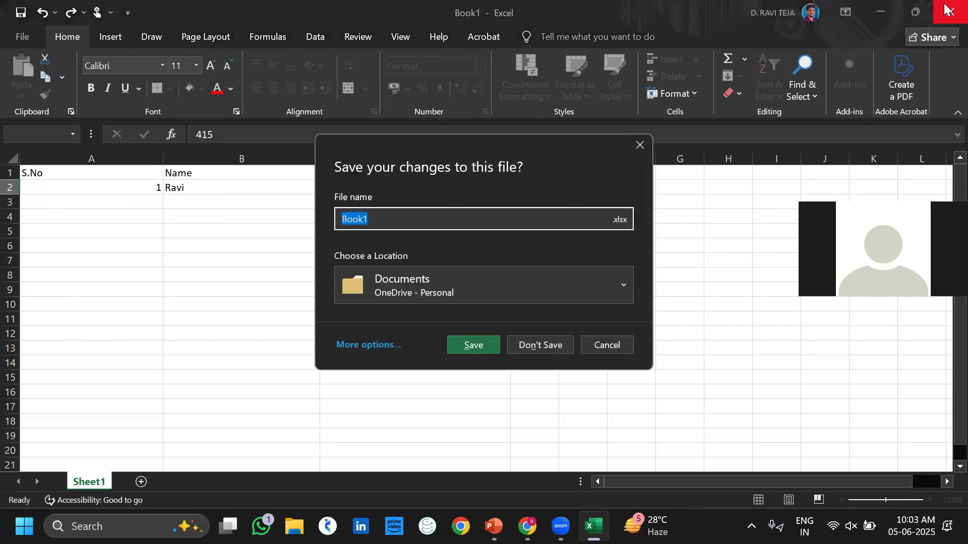
pyautogui.click(531, 345)
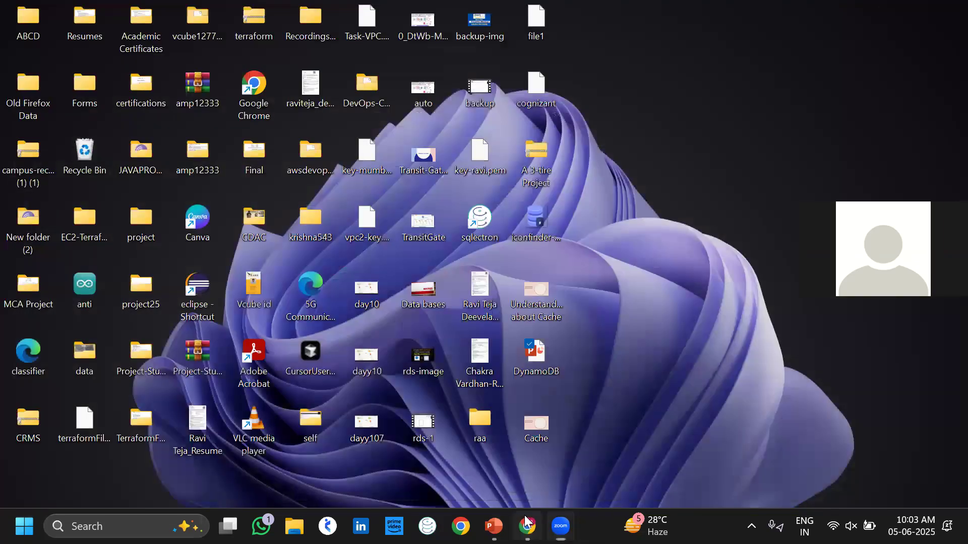
# Delete the my-cache ElastiCache cache with no final backup, confirming with 'my-cache'.
pyautogui.click(525, 523)
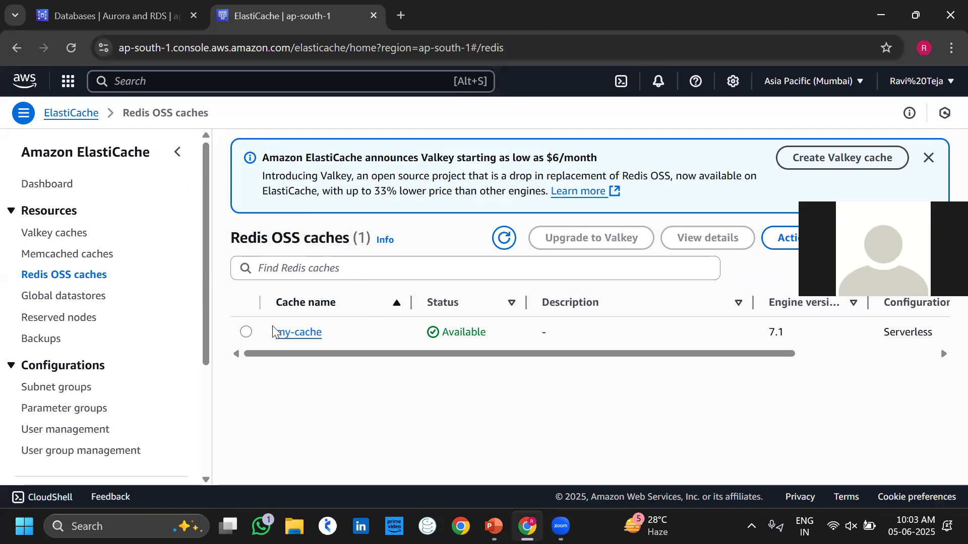
pyautogui.click(248, 333)
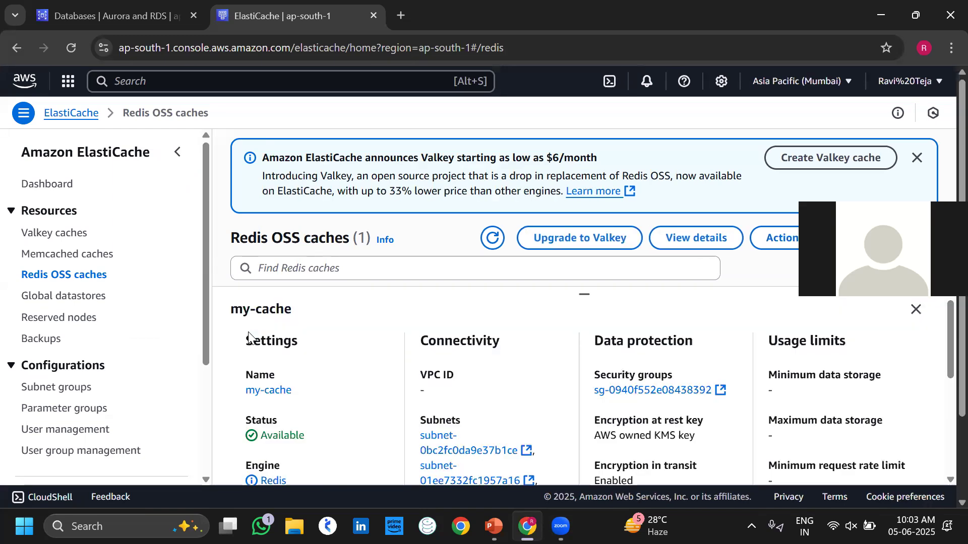
pyautogui.scroll(-3, 533, 318)
pyautogui.scroll(3, 535, 318)
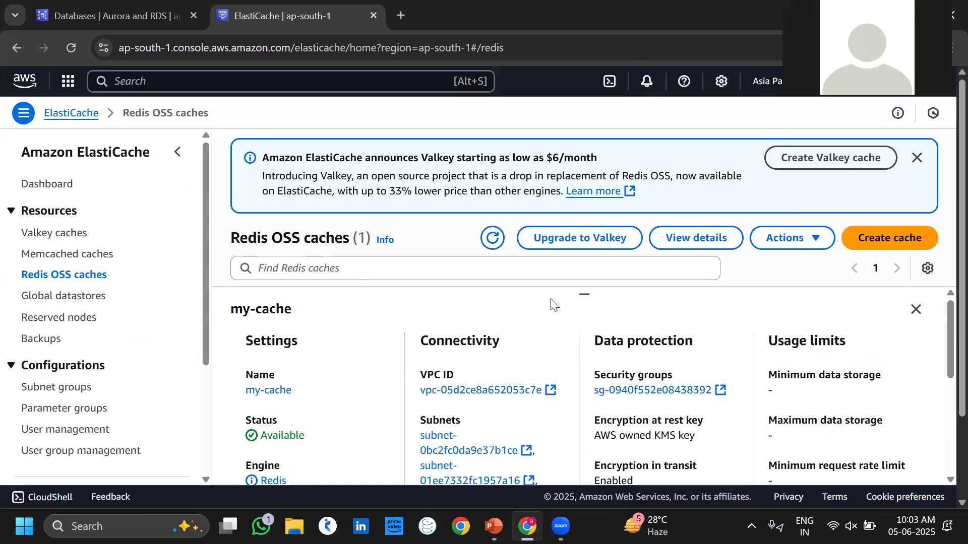
pyautogui.scroll(-2, 706, 212)
pyautogui.click(785, 136)
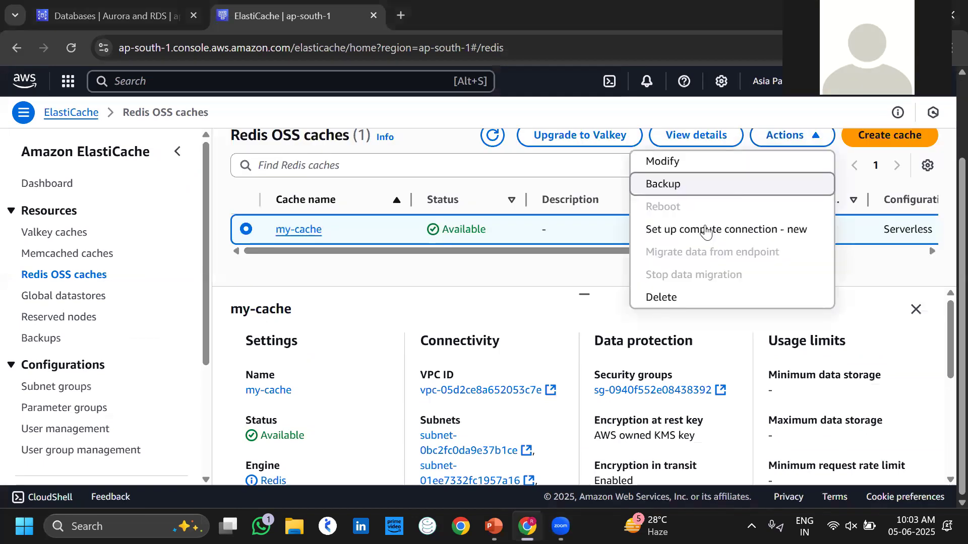
pyautogui.click(705, 297)
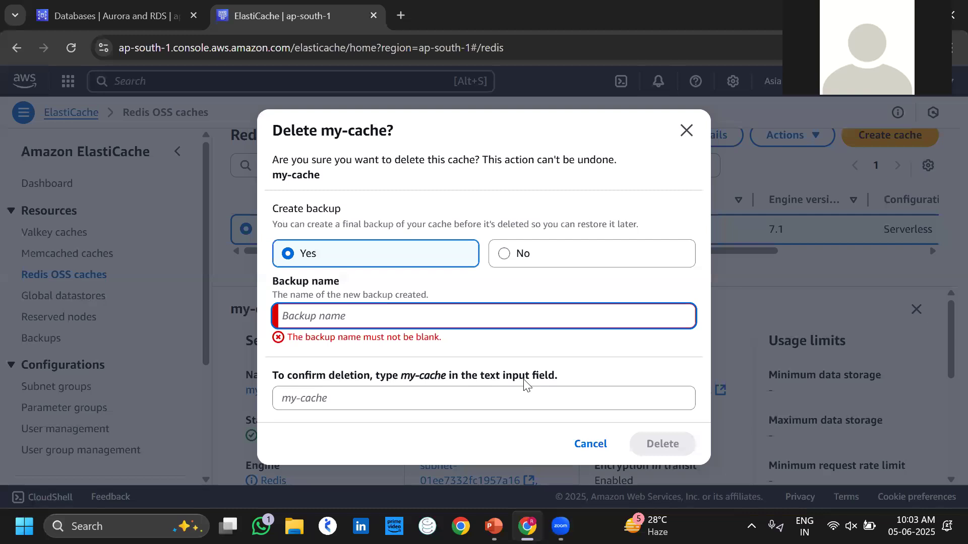
pyautogui.click(504, 253)
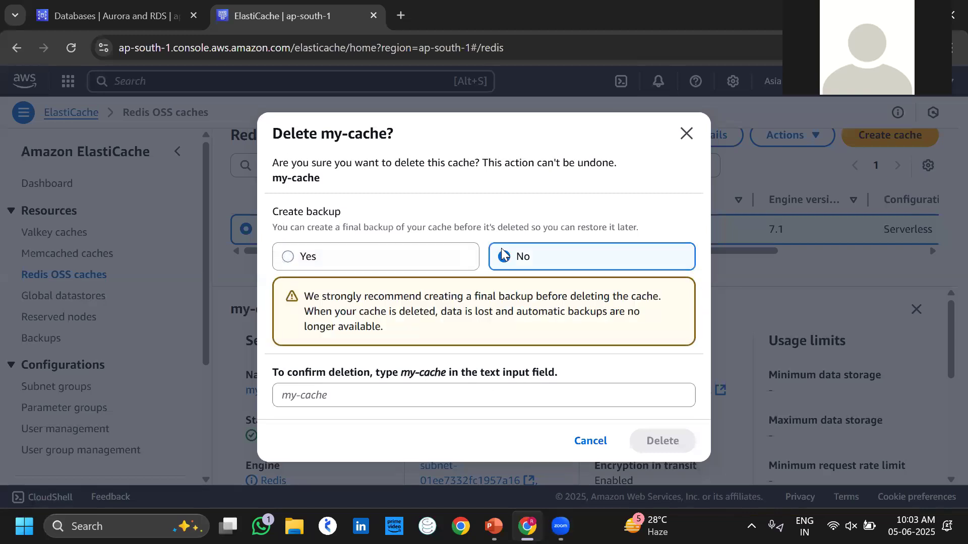
pyautogui.click(406, 403)
pyautogui.write('my-')
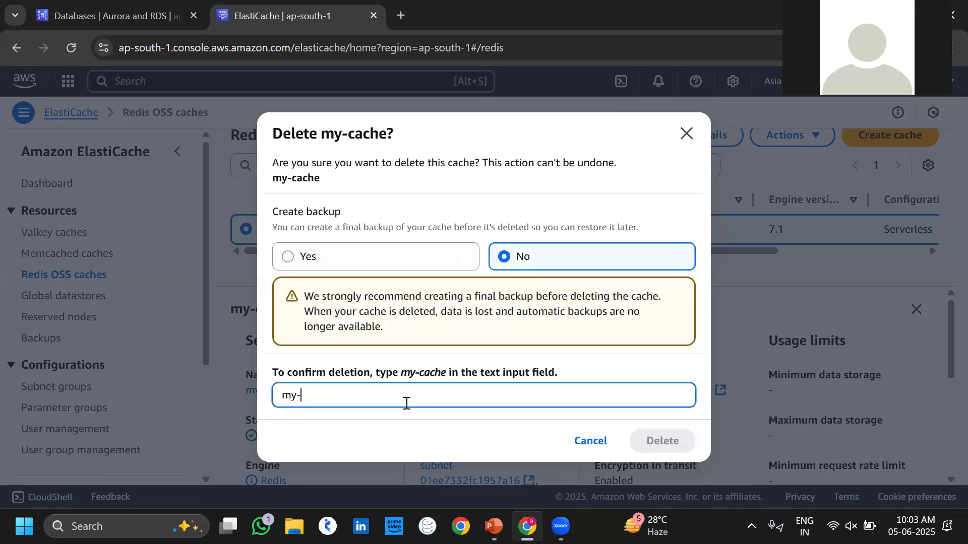
pyautogui.write('cache')
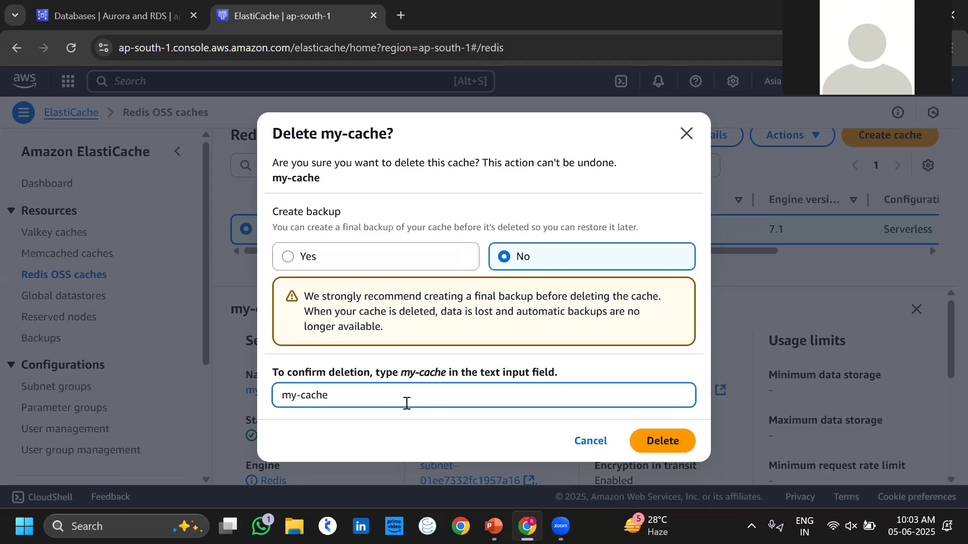
pyautogui.click(668, 448)
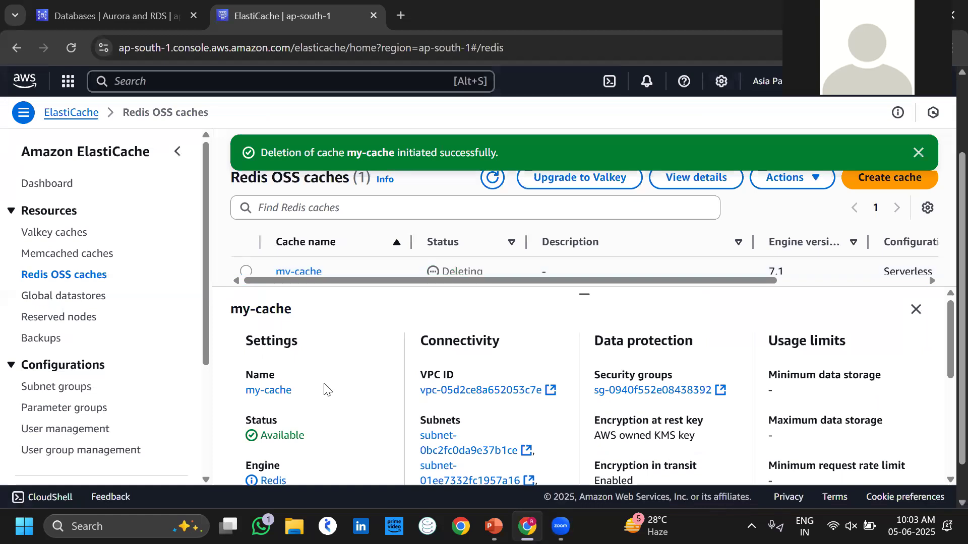
pyautogui.click(129, 10)
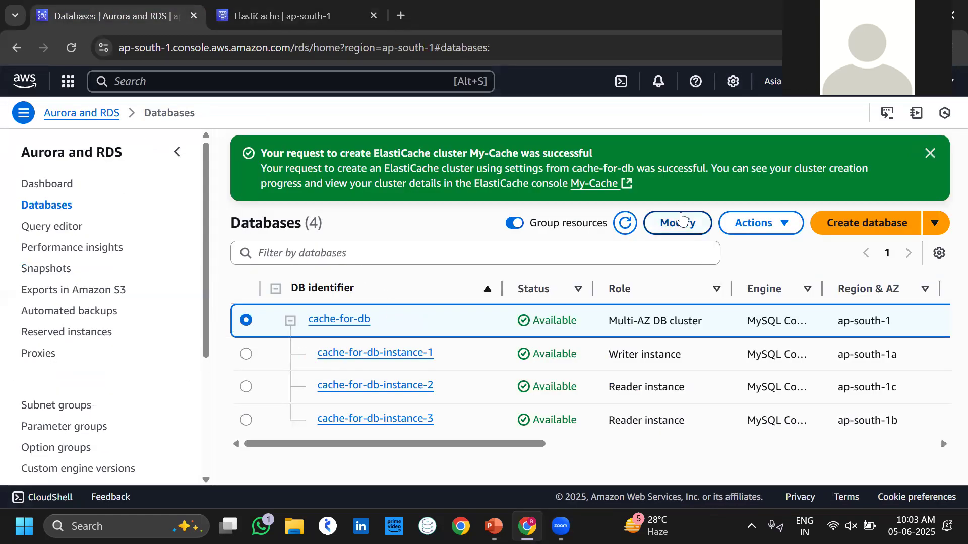
# Turn off deletion protection on the cache-for-db cluster and apply the modification.
pyautogui.click(680, 220)
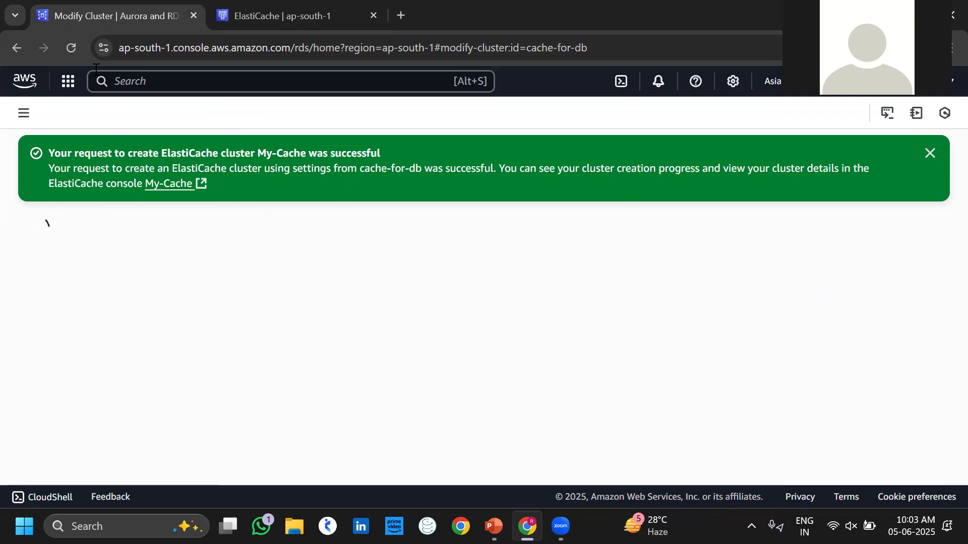
pyautogui.click(71, 49)
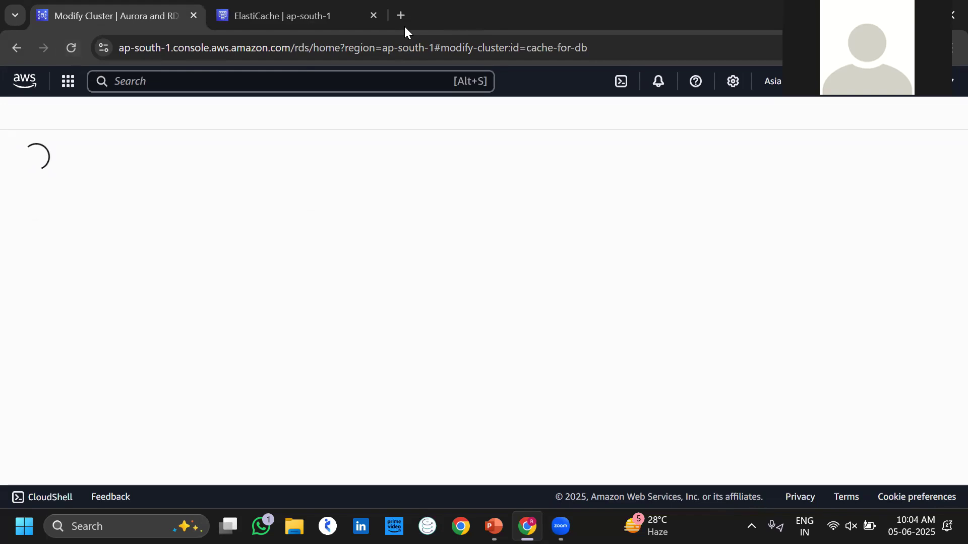
pyautogui.scroll(-15, 241, 252)
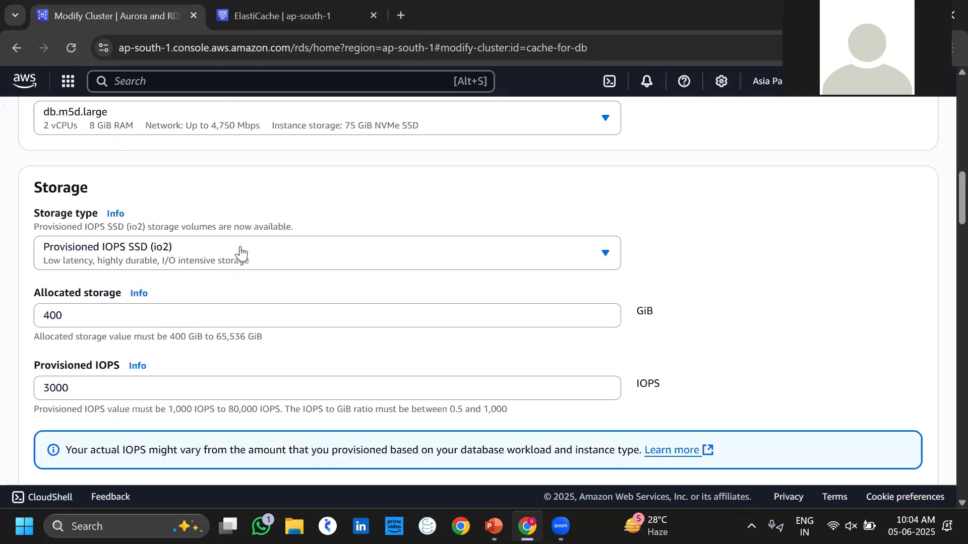
pyautogui.scroll(-15, 239, 246)
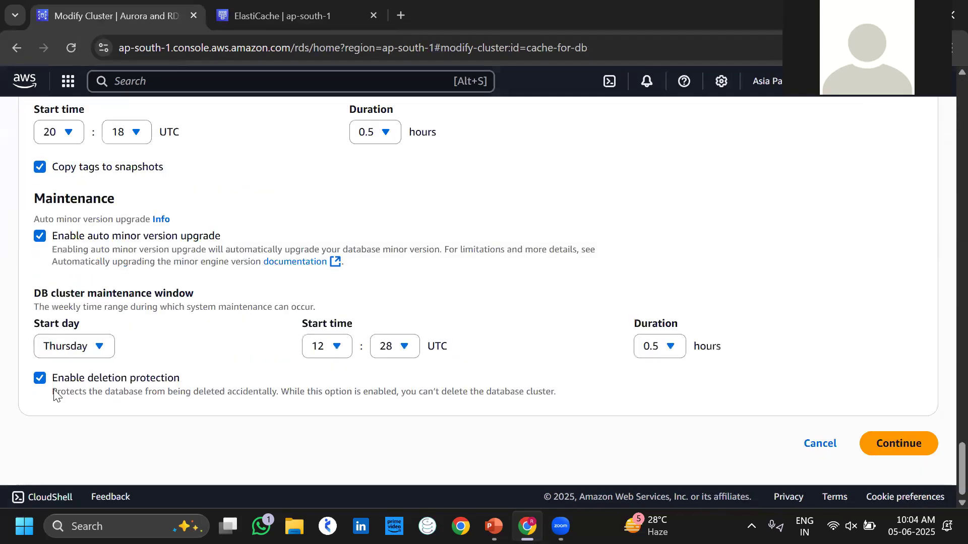
pyautogui.click(37, 382)
pyautogui.click(908, 451)
pyautogui.click(892, 453)
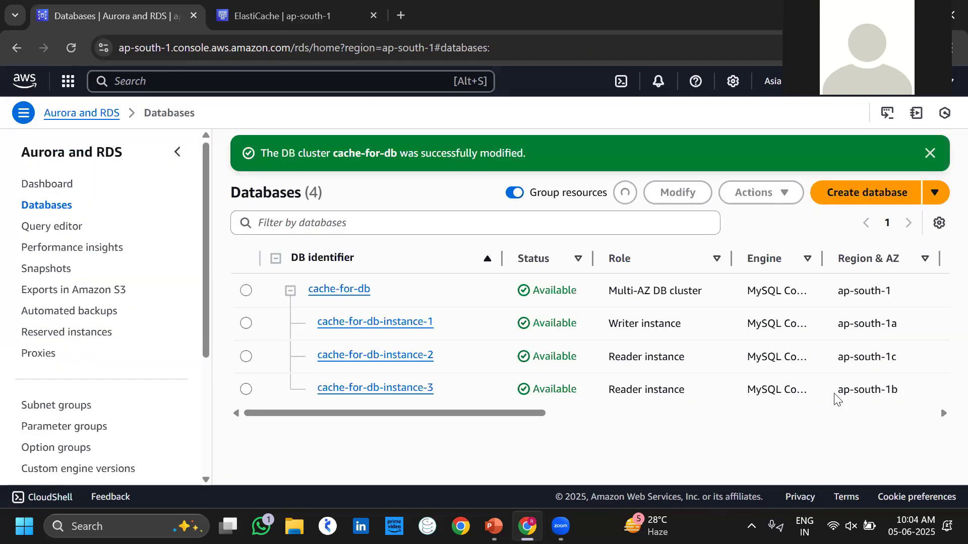
# Delete the cache-for-db cluster with a final snapshot, entering the 'delete me' consent.
pyautogui.click(626, 202)
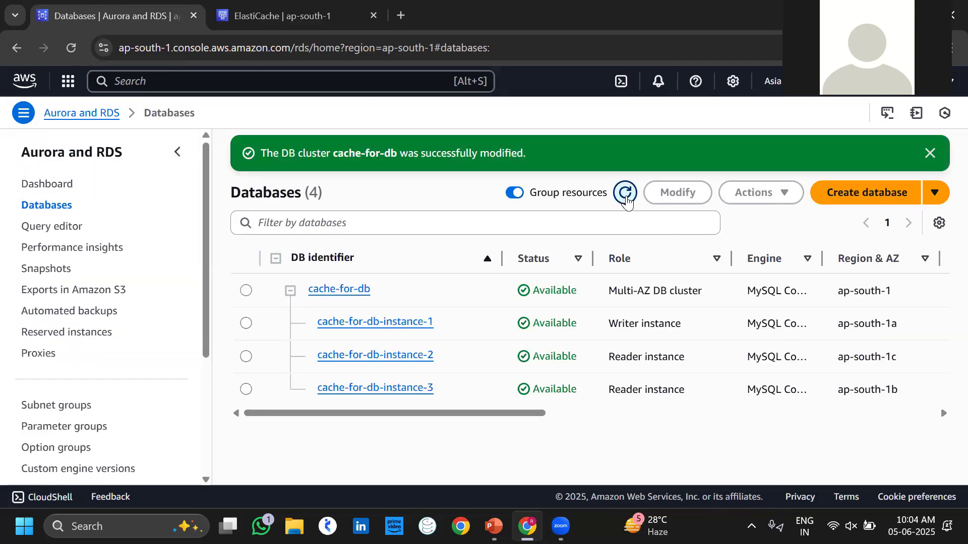
pyautogui.click(246, 291)
pyautogui.click(758, 194)
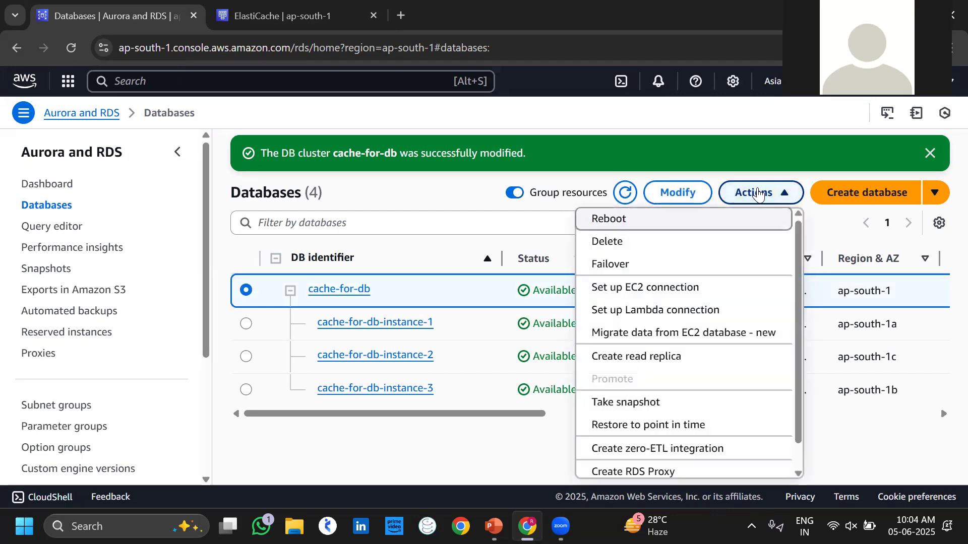
pyautogui.click(628, 243)
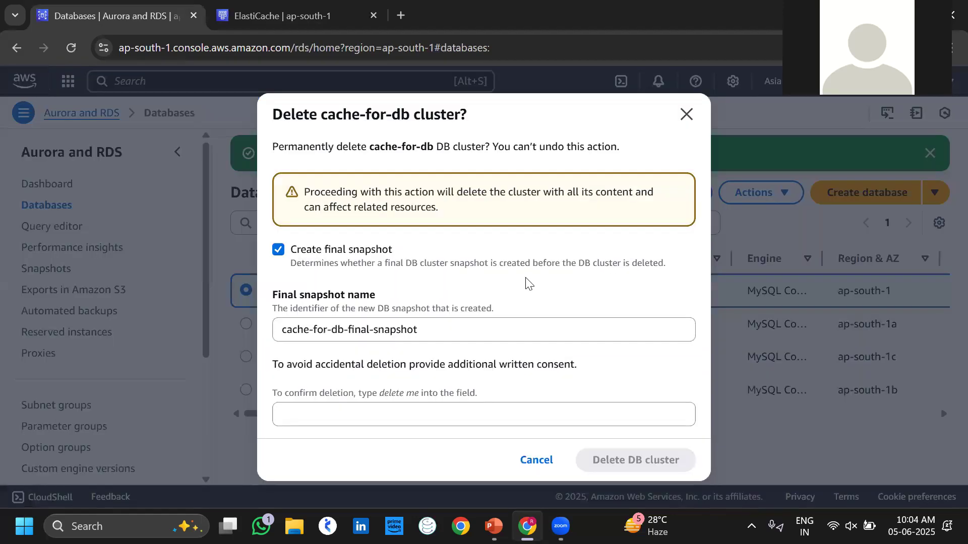
pyautogui.click(380, 421)
pyautogui.click(380, 450)
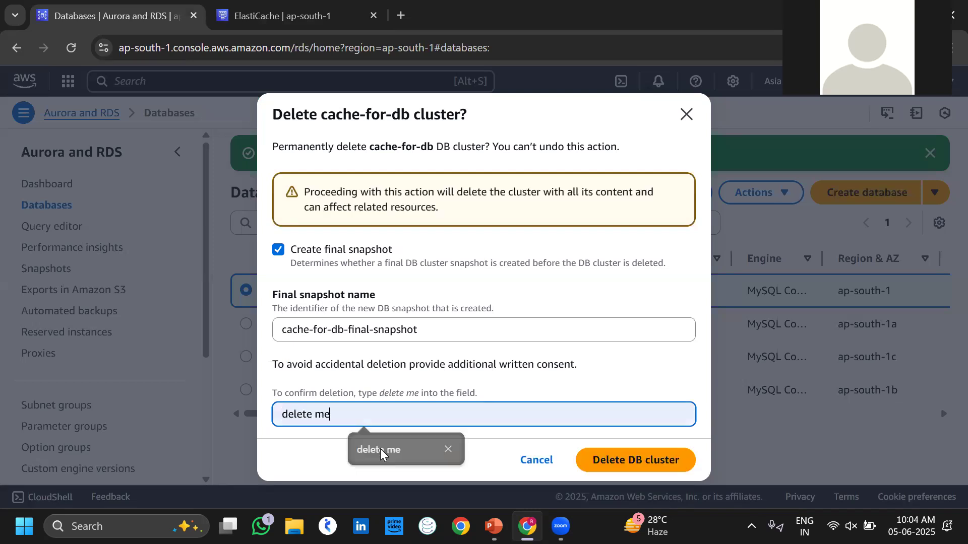
pyautogui.click(605, 460)
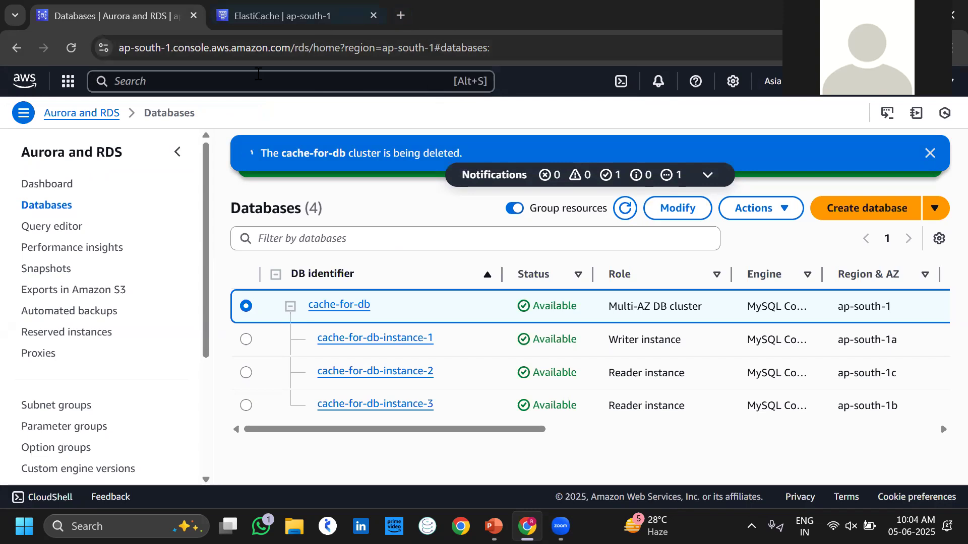
# Open DynamoDB in a new tab, close the ElastiCache and RDS tabs, and show Tables.
pyautogui.click(258, 75)
pyautogui.write('DynamoDB')
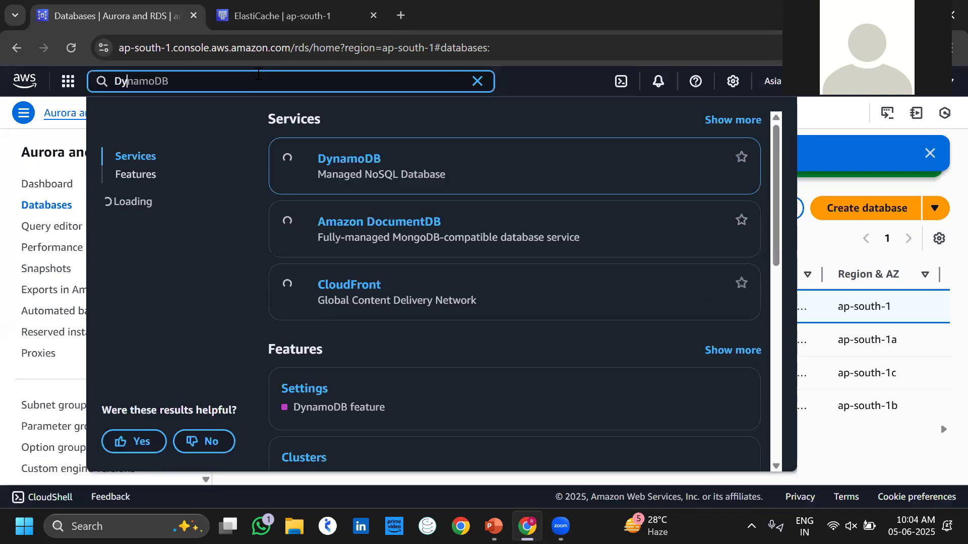
pyautogui.rightClick(356, 159)
pyautogui.click(406, 176)
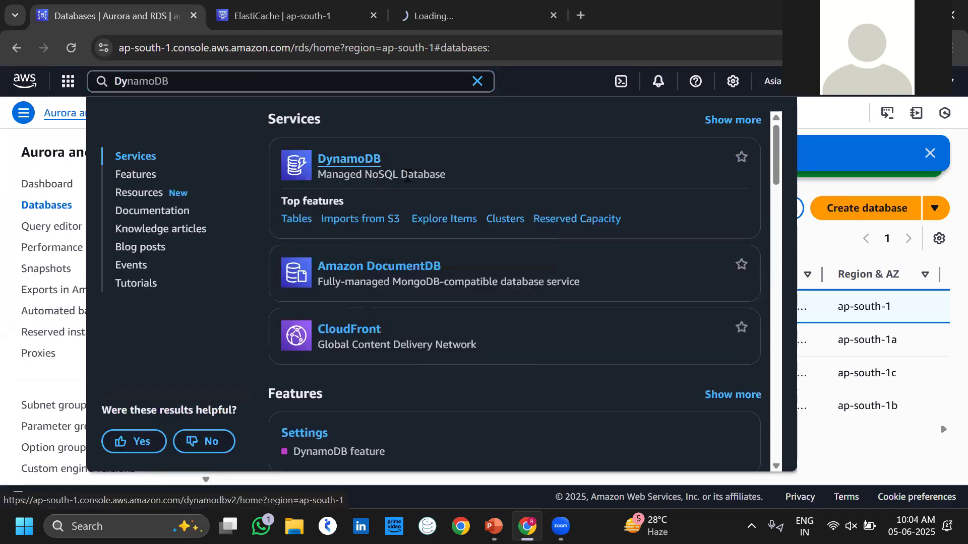
pyautogui.click(425, 20)
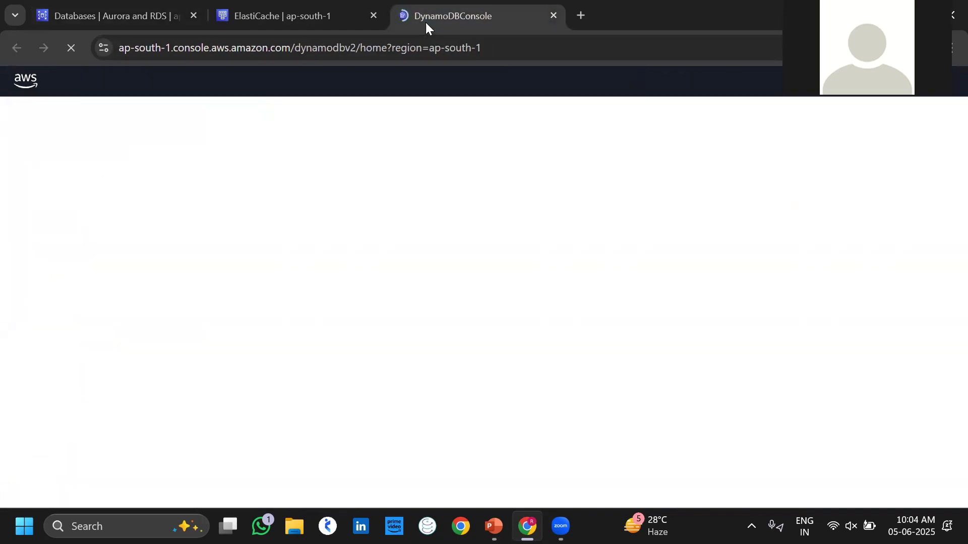
pyautogui.click(370, 21)
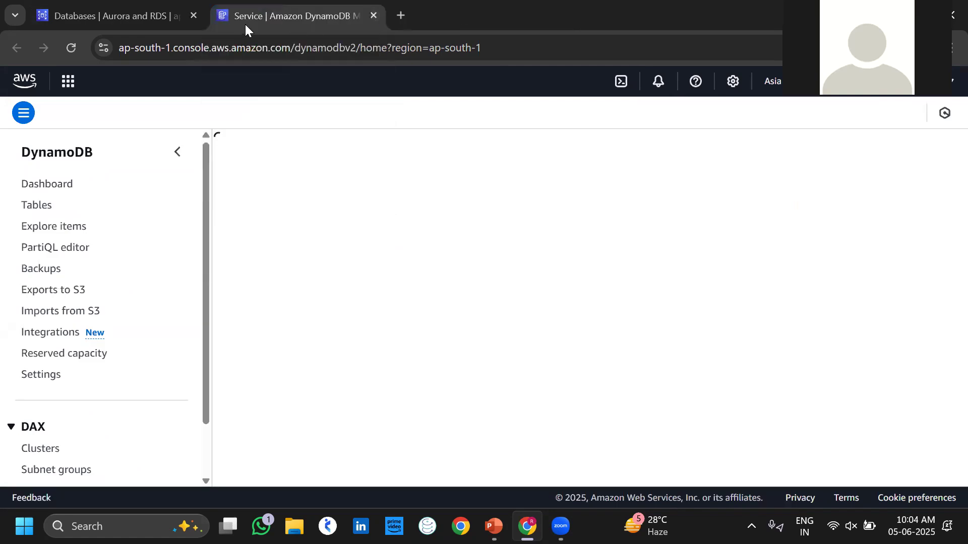
pyautogui.click(193, 15)
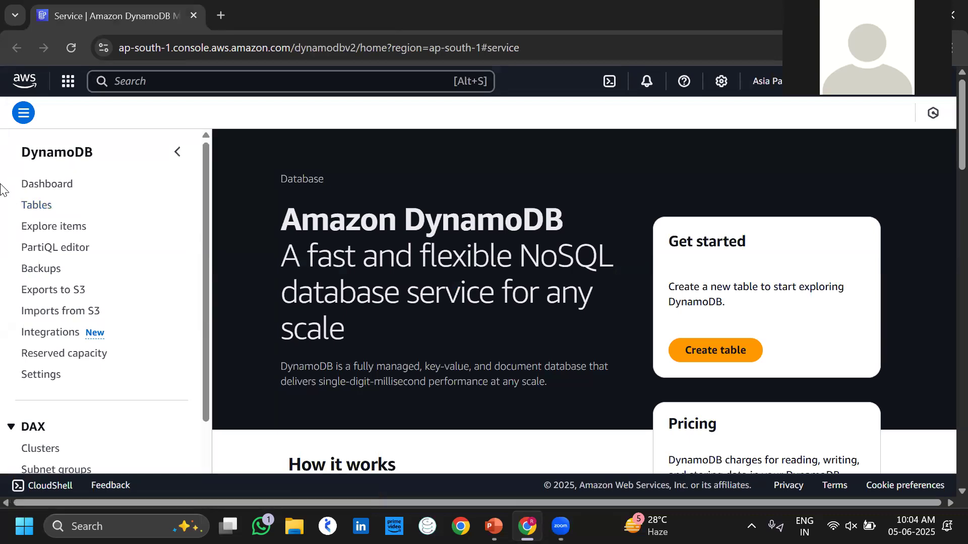
pyautogui.click(32, 206)
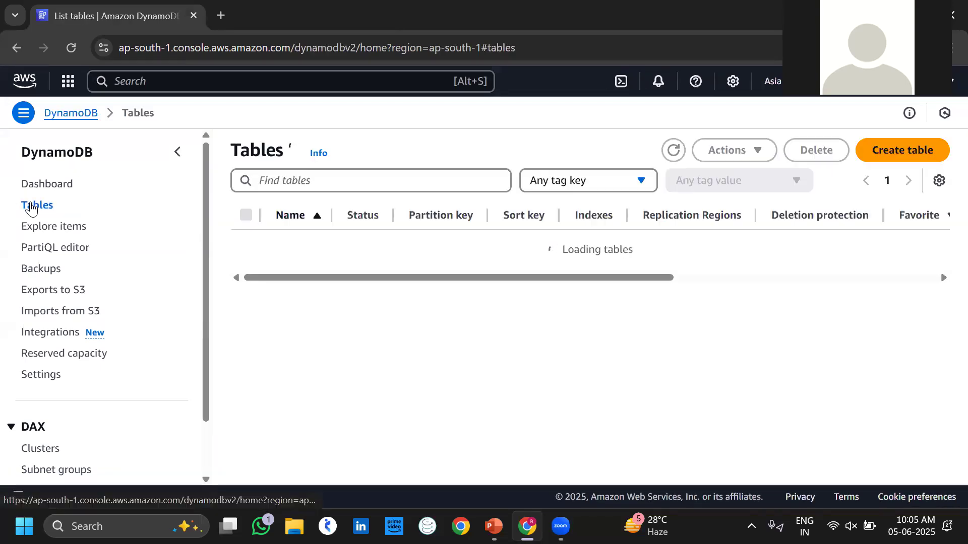
# Start a new table named mysqltable with partition key Student_Name.
pyautogui.click(893, 151)
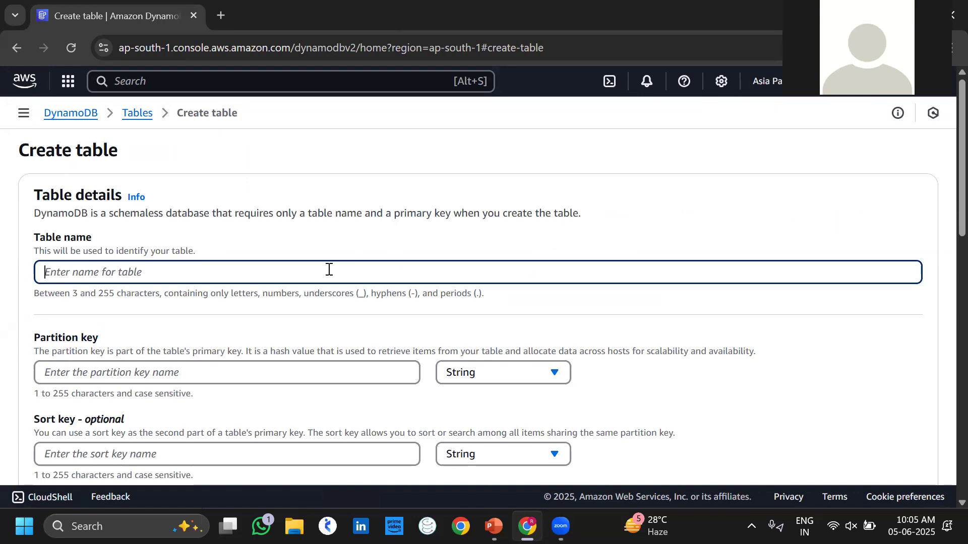
pyautogui.write('m')
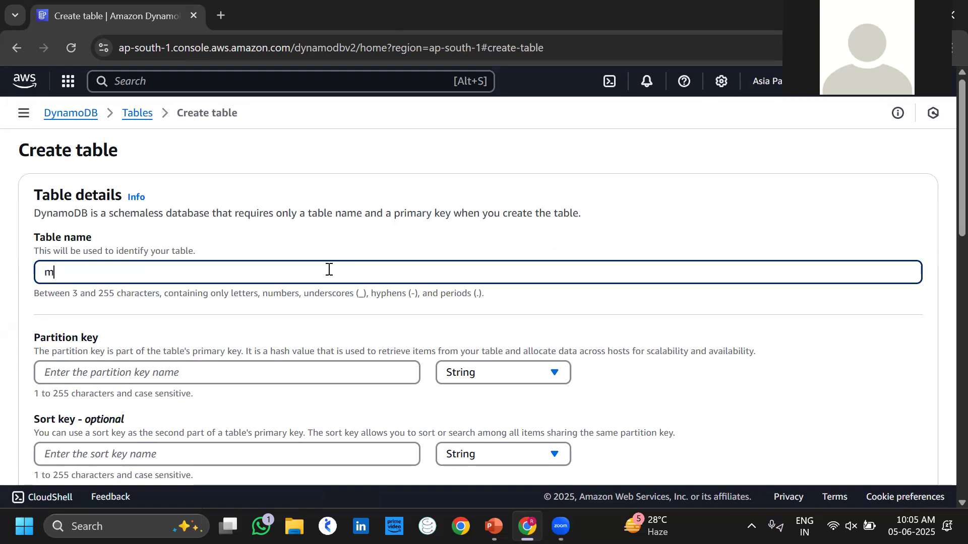
pyautogui.write('ys')
pyautogui.write('qltable')
pyautogui.scroll(-1, 438, 335)
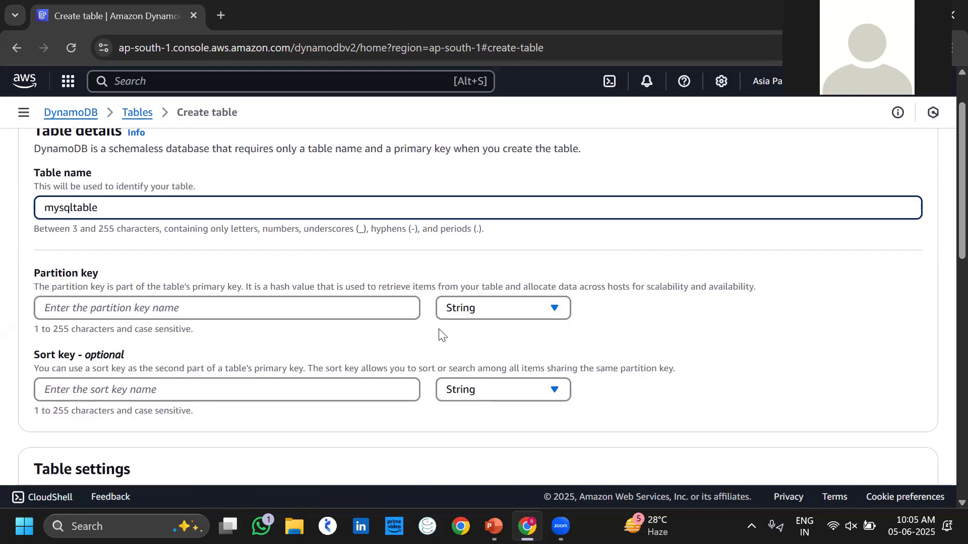
pyautogui.click(211, 313)
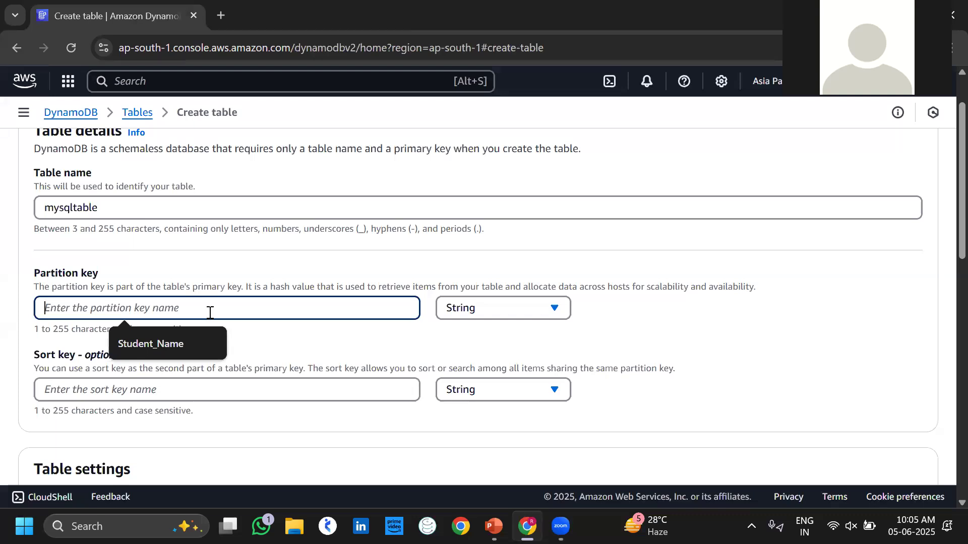
pyautogui.click(156, 344)
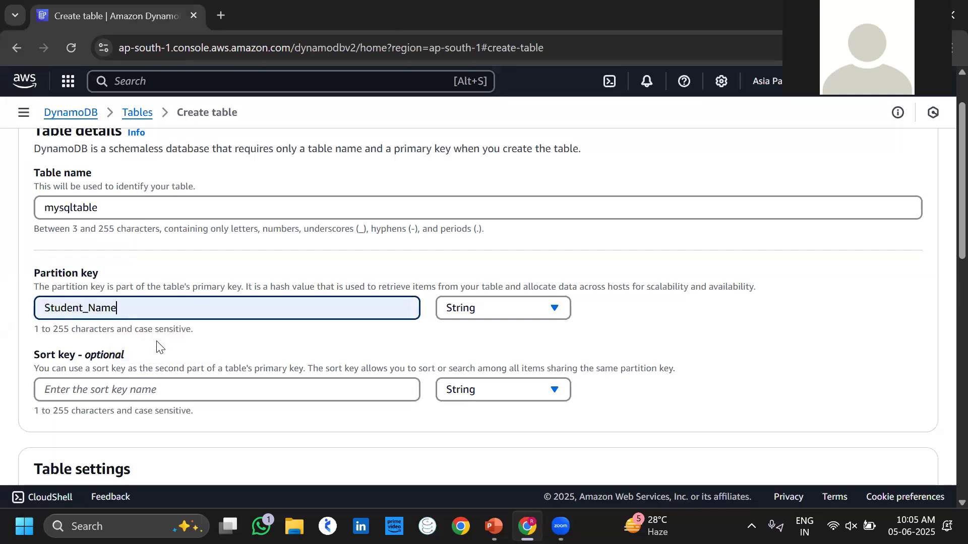
# Choose Customize settings and review the DynamoDB Standard table class options.
pyautogui.scroll(-1, 205, 347)
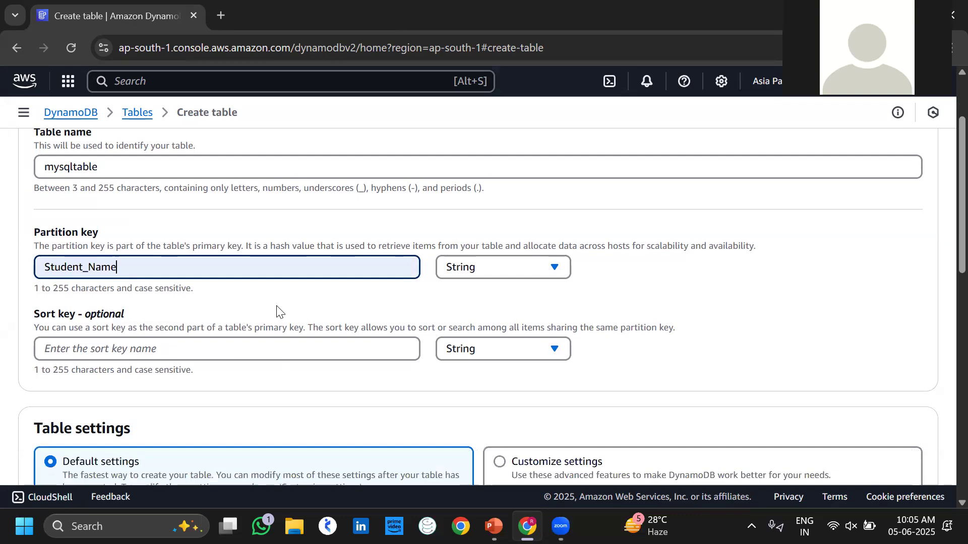
pyautogui.scroll(-3, 277, 309)
pyautogui.scroll(-1, 277, 309)
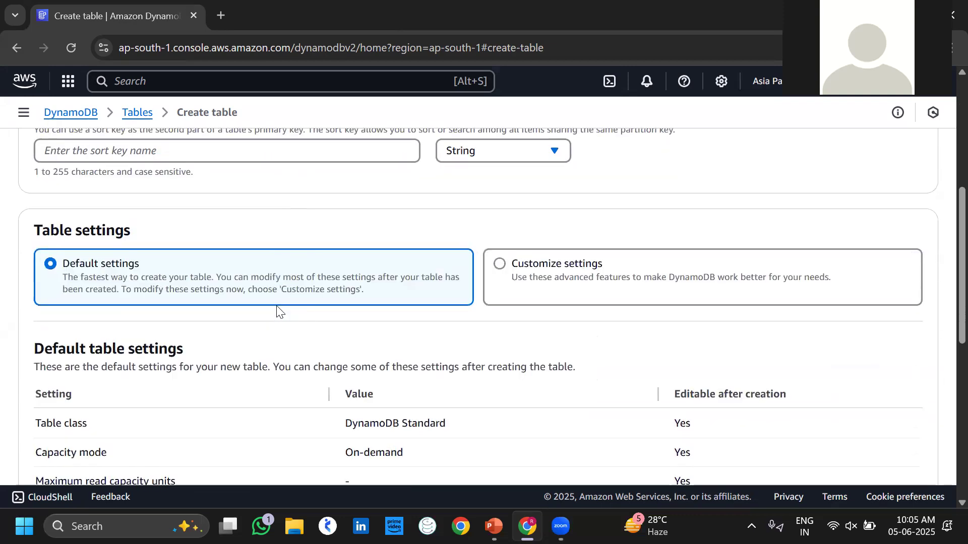
pyautogui.click(504, 260)
pyautogui.scroll(-2, 567, 356)
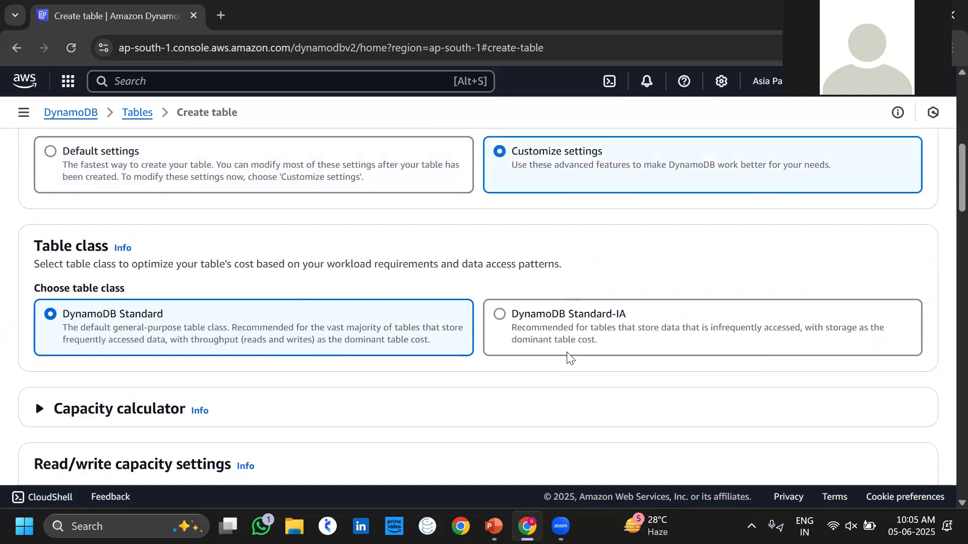
pyautogui.scroll(-1, 568, 357)
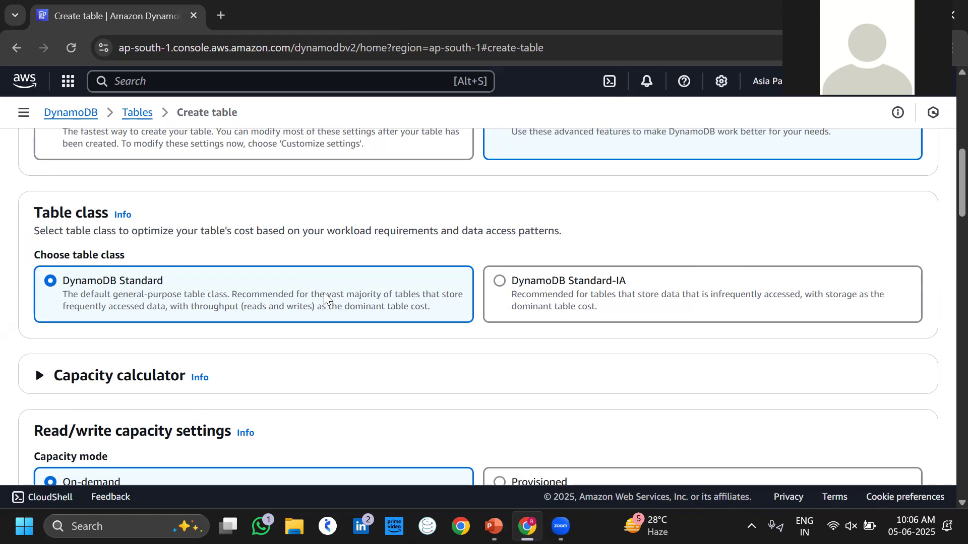
pyautogui.scroll(-2, 198, 295)
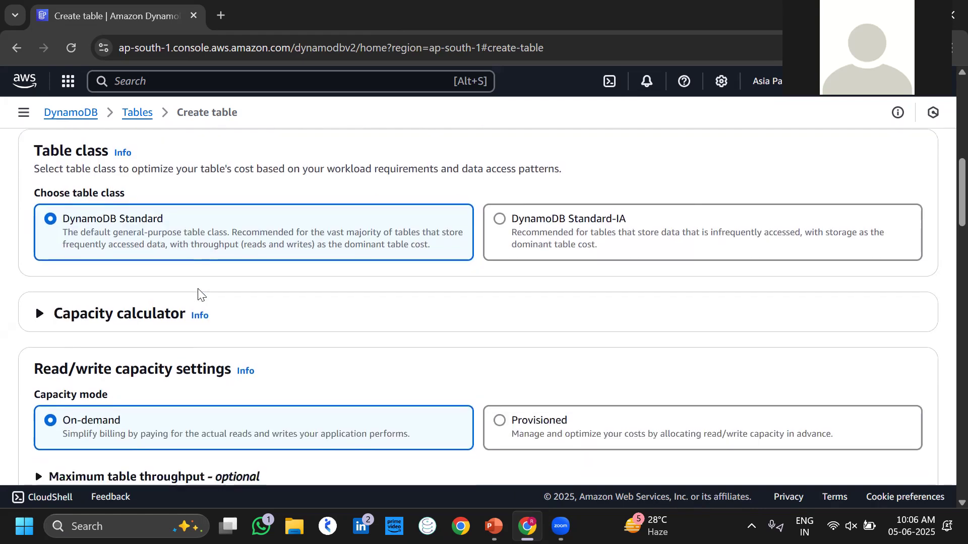
pyautogui.scroll(-2, 199, 295)
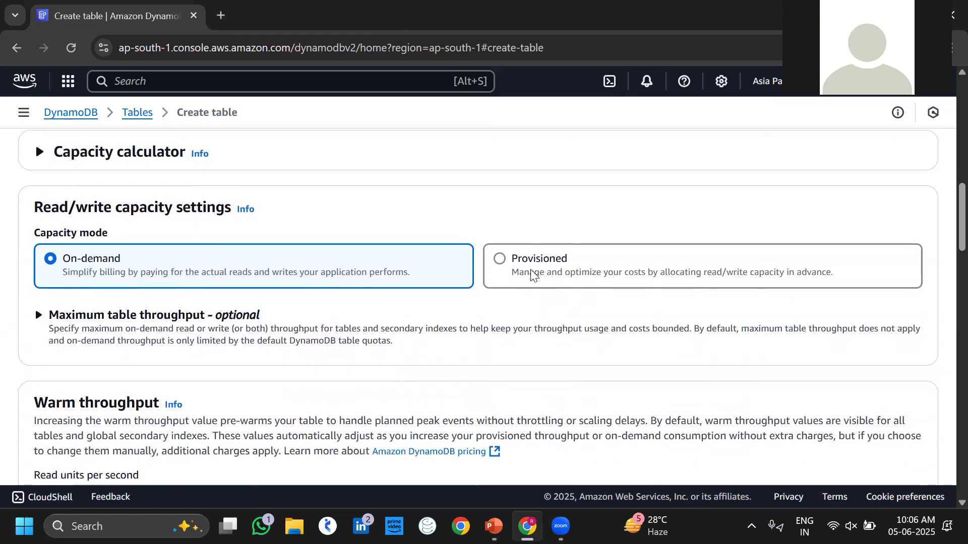
# Switch mysqltable to Provisioned capacity with read maximum capacity units set to 20.
pyautogui.click(500, 259)
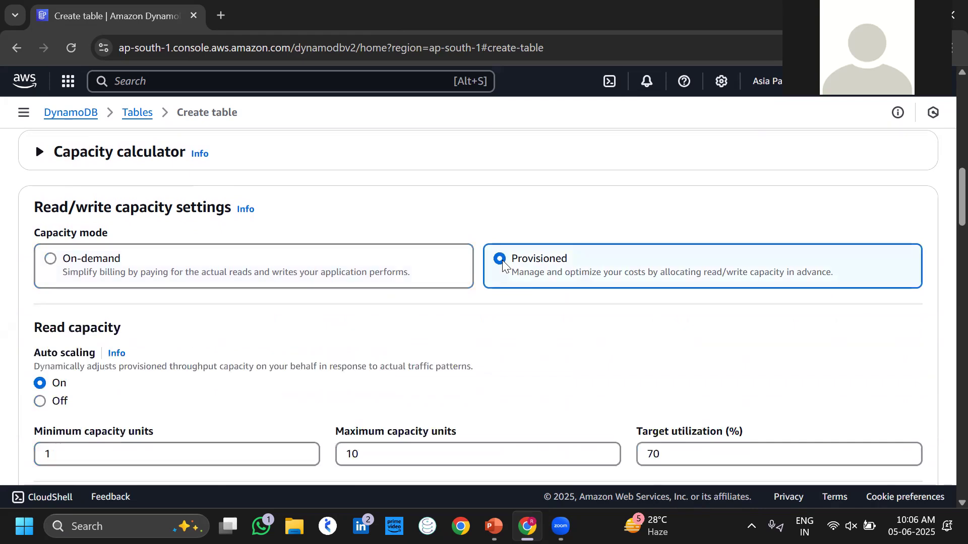
pyautogui.scroll(-3, 561, 336)
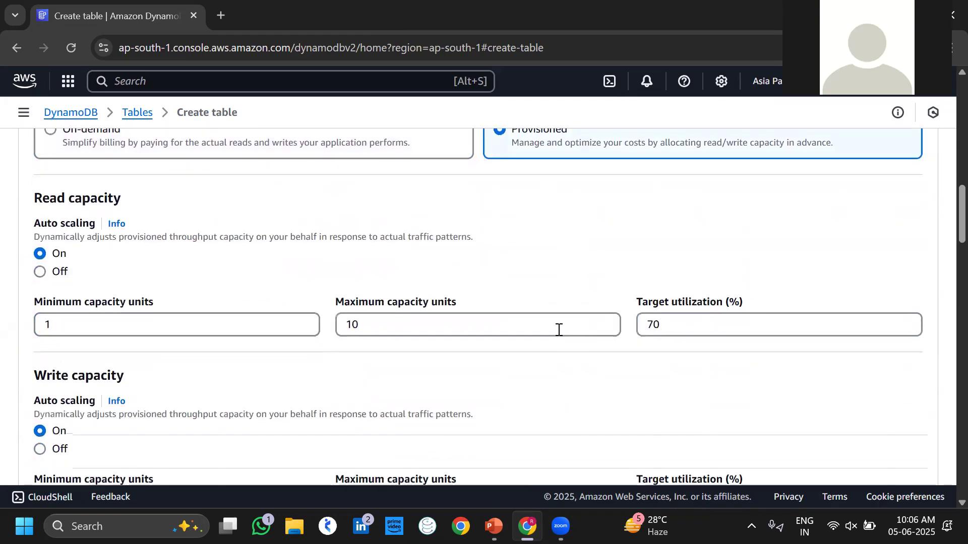
pyautogui.click(379, 319)
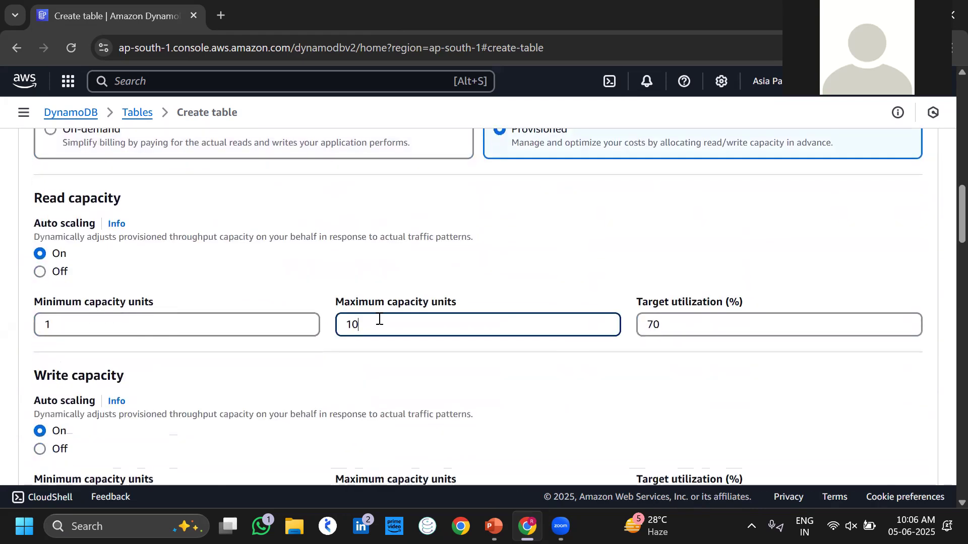
pyautogui.press('BackSpace')
pyautogui.press('BackSpace')
pyautogui.write('20')
# Review the remaining settings and create the mysqltable table.
pyautogui.scroll(-6, 386, 358)
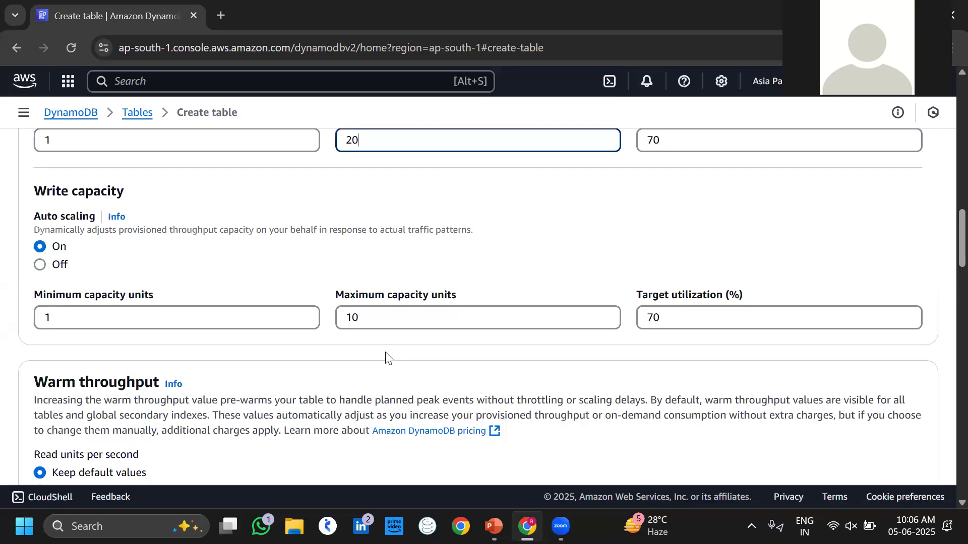
pyautogui.scroll(2, 386, 358)
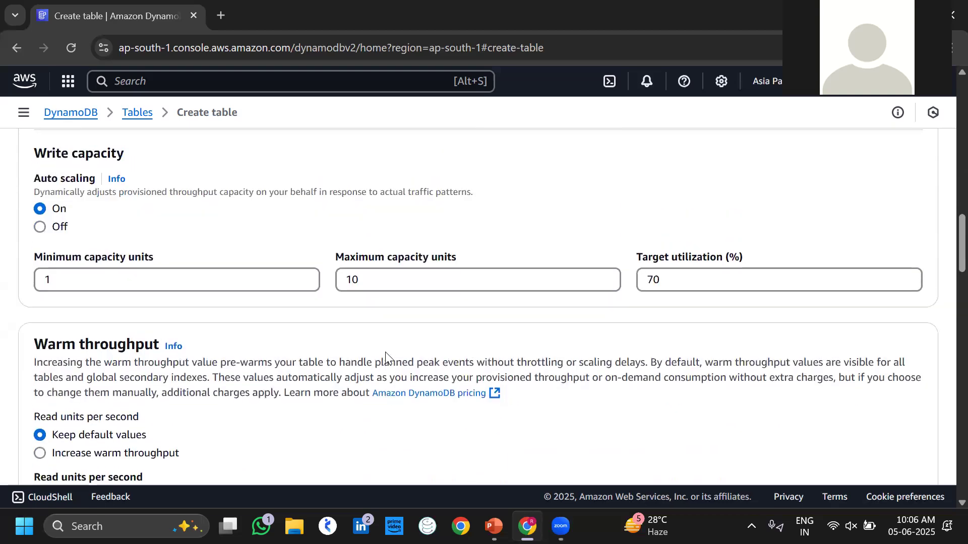
pyautogui.scroll(1, 178, 255)
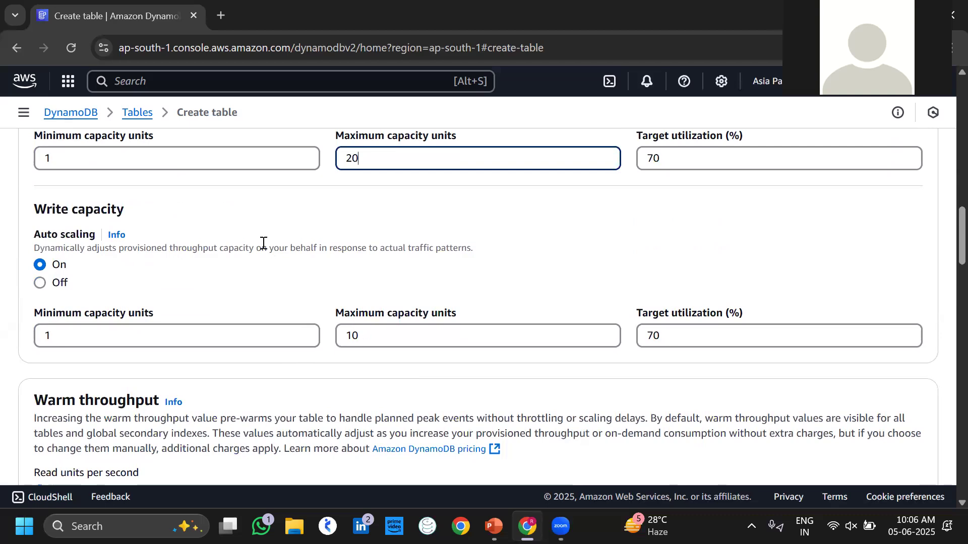
pyautogui.scroll(1, 356, 211)
pyautogui.scroll(-6, 297, 296)
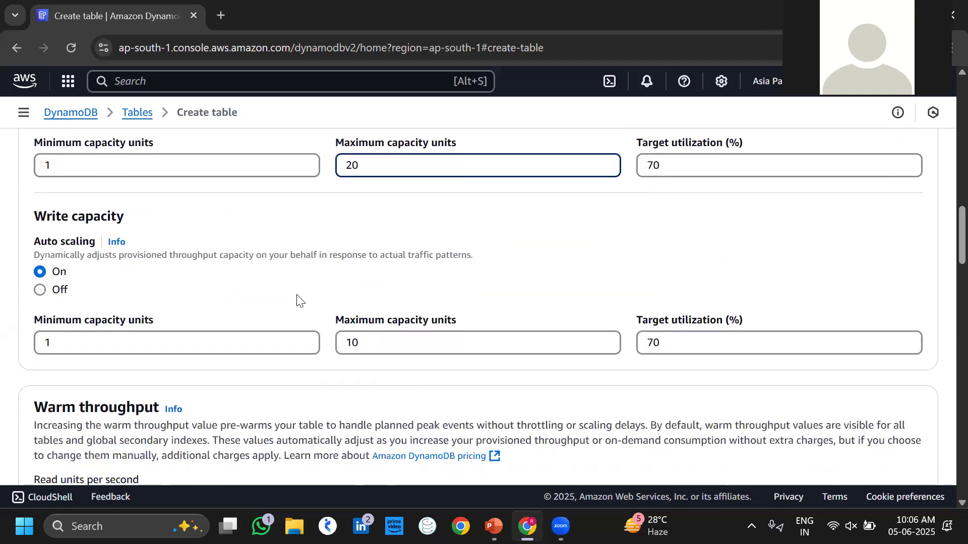
pyautogui.scroll(-6, 297, 297)
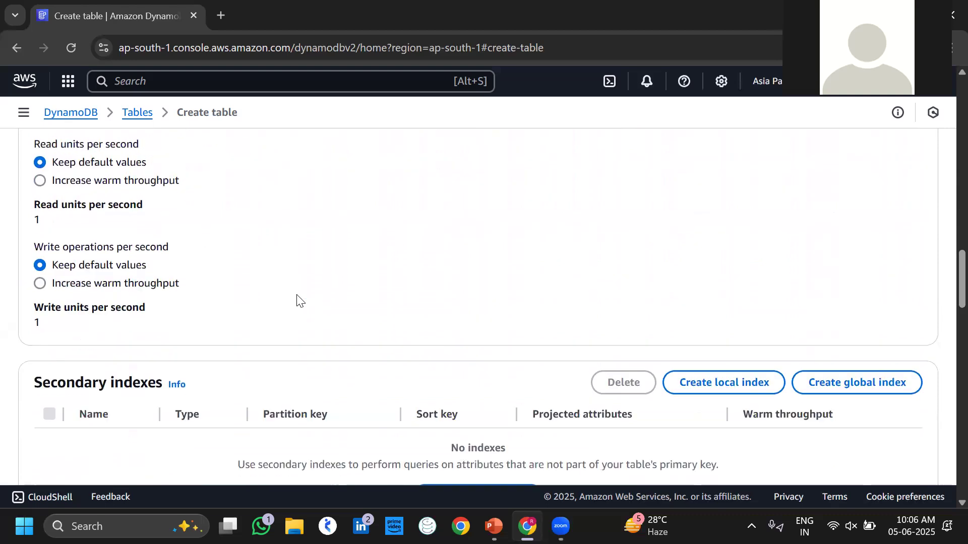
pyautogui.scroll(-6, 298, 297)
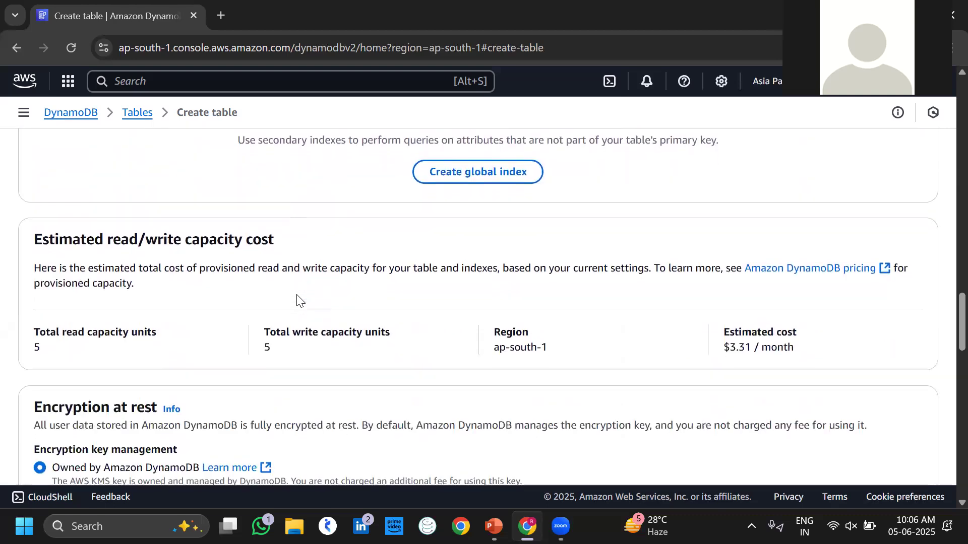
pyautogui.scroll(-4, 298, 298)
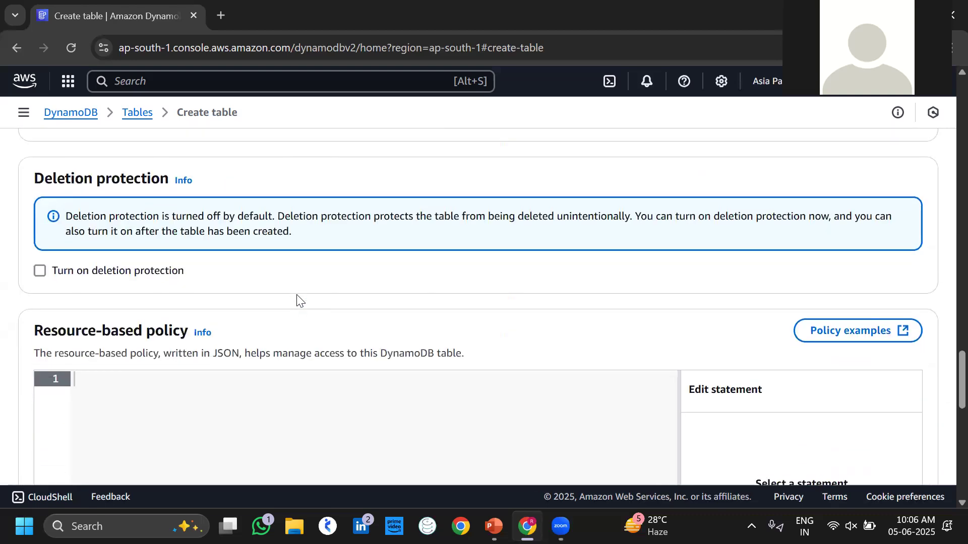
pyautogui.scroll(-10, 300, 301)
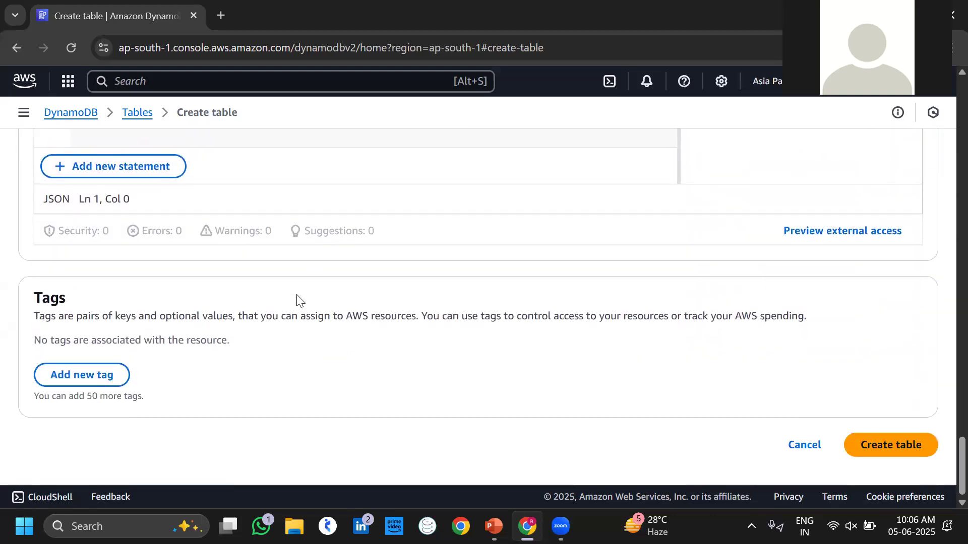
pyautogui.click(881, 445)
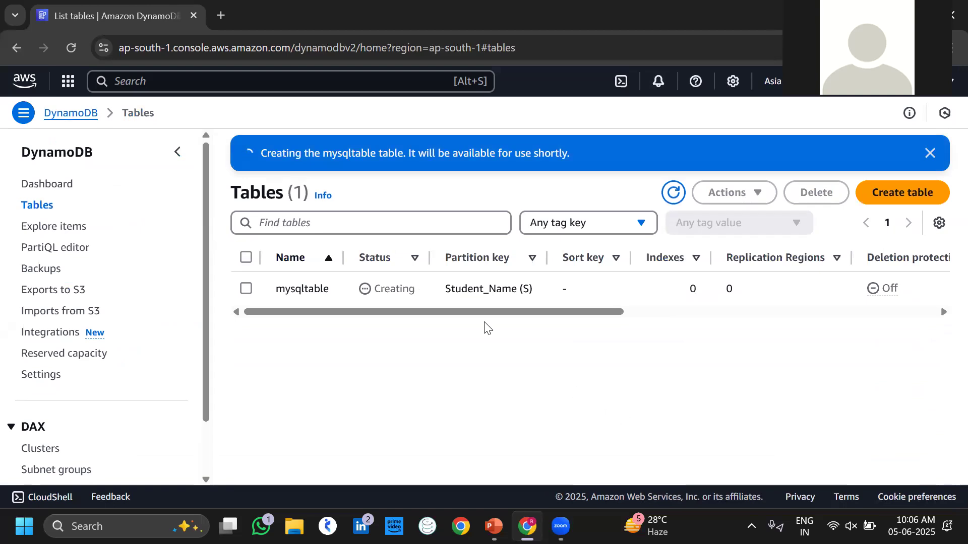
# Refresh the Tables list until mysqltable is Active, then open its details page.
pyautogui.moveTo(414, 292); pyautogui.dragTo(375, 289)
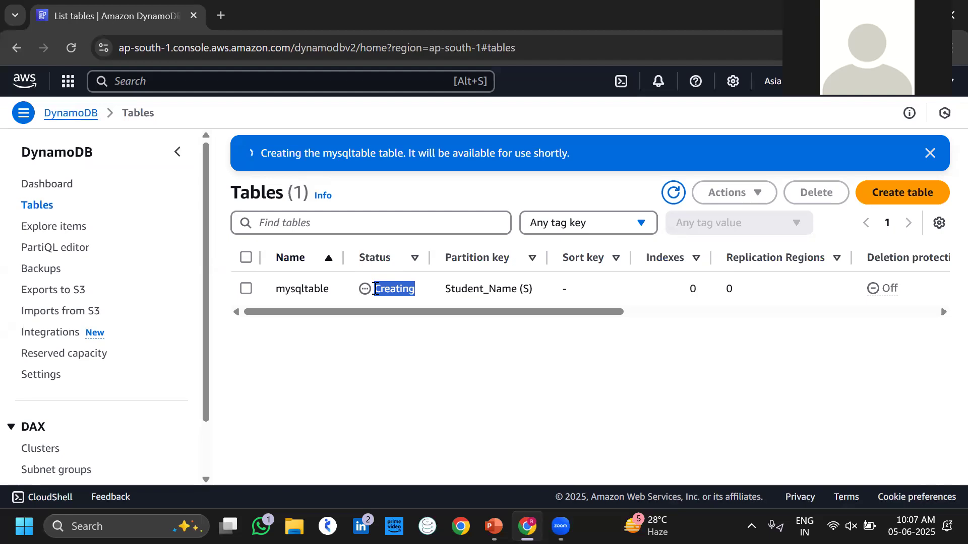
pyautogui.click(673, 192)
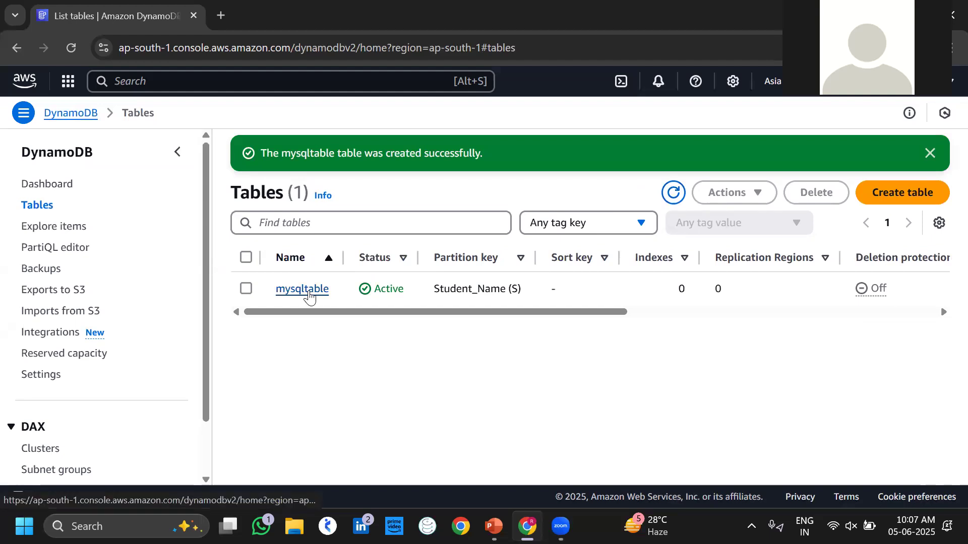
pyautogui.click(303, 289)
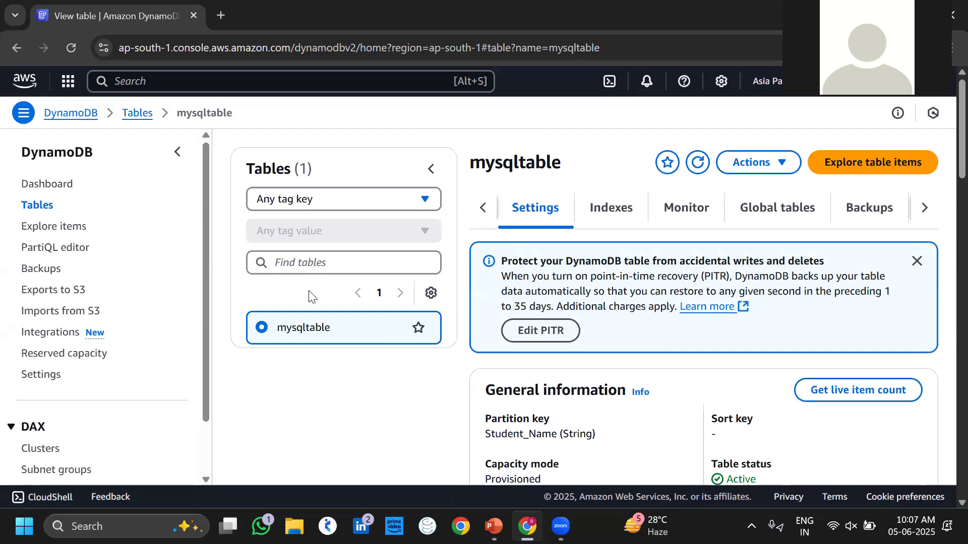
pyautogui.scroll(-7, 589, 355)
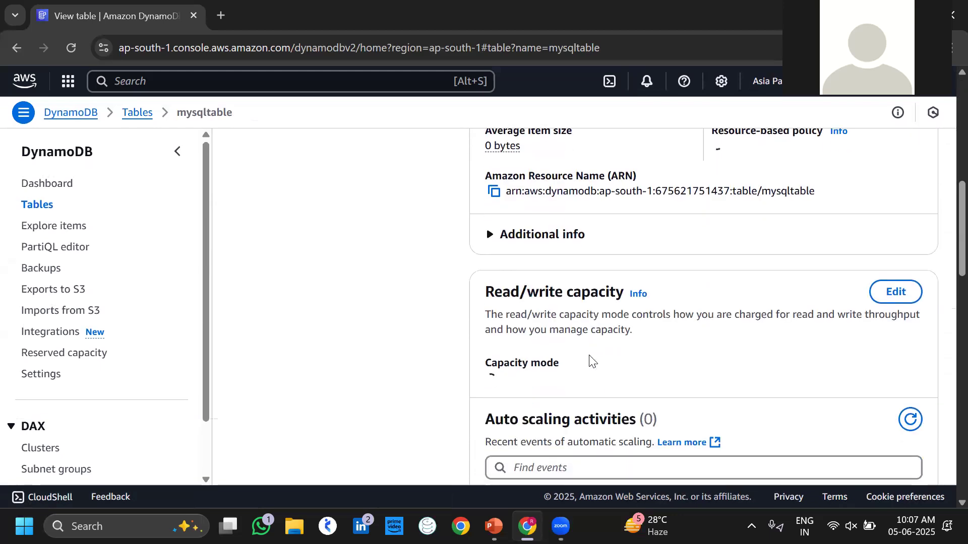
pyautogui.scroll(7, 589, 355)
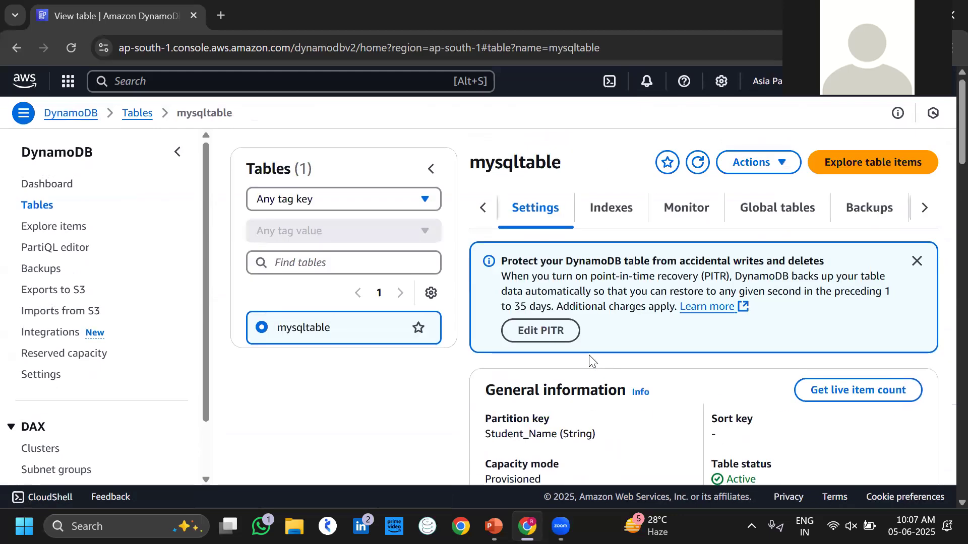
# Explore mysqltable's items, confirm the scan returns 0 items, and start a new item.
pyautogui.click(876, 171)
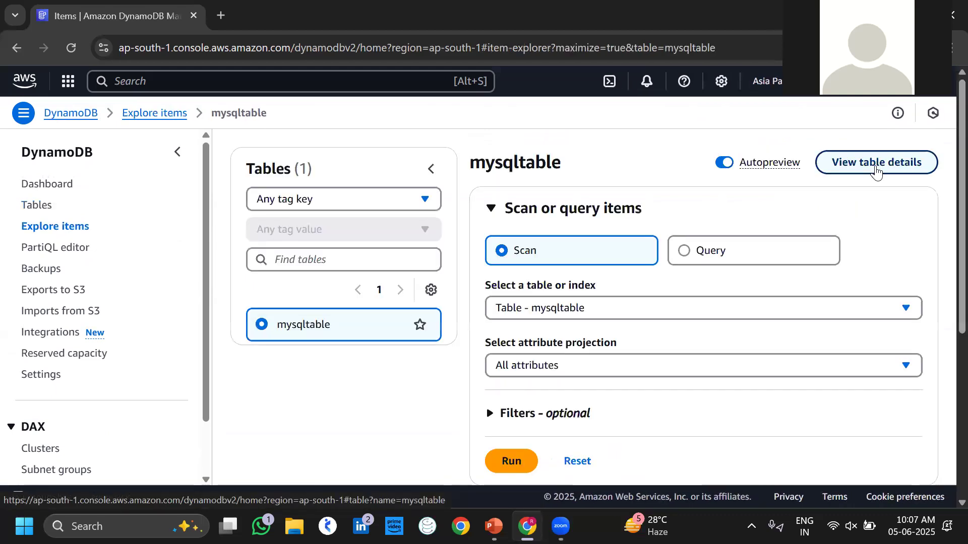
pyautogui.scroll(-5, 856, 245)
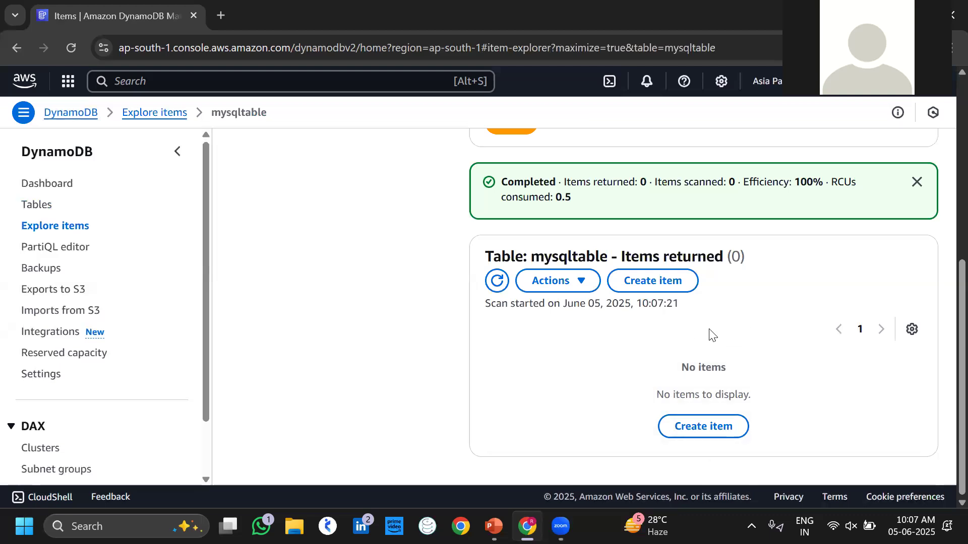
pyautogui.scroll(3, 678, 381)
pyautogui.scroll(3, 679, 387)
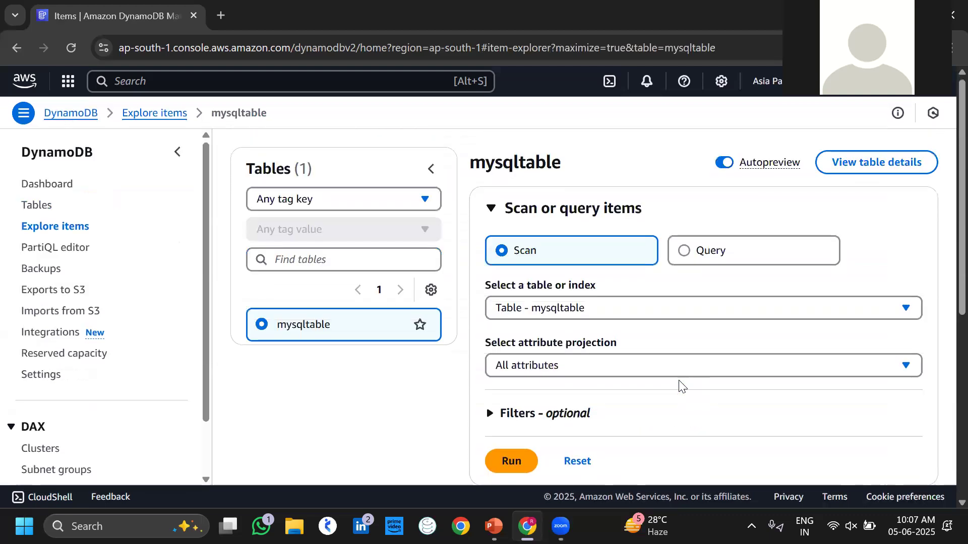
pyautogui.scroll(-6, 680, 398)
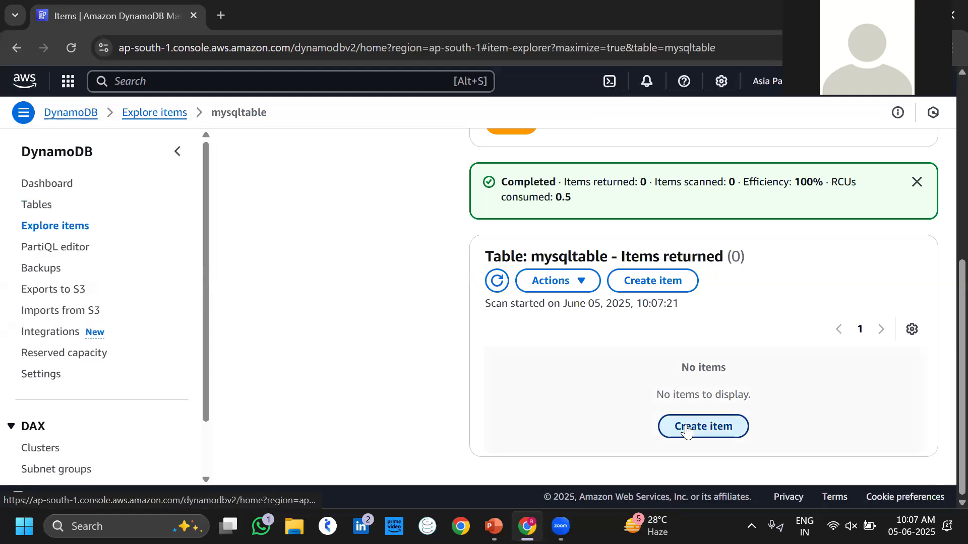
pyautogui.click(687, 429)
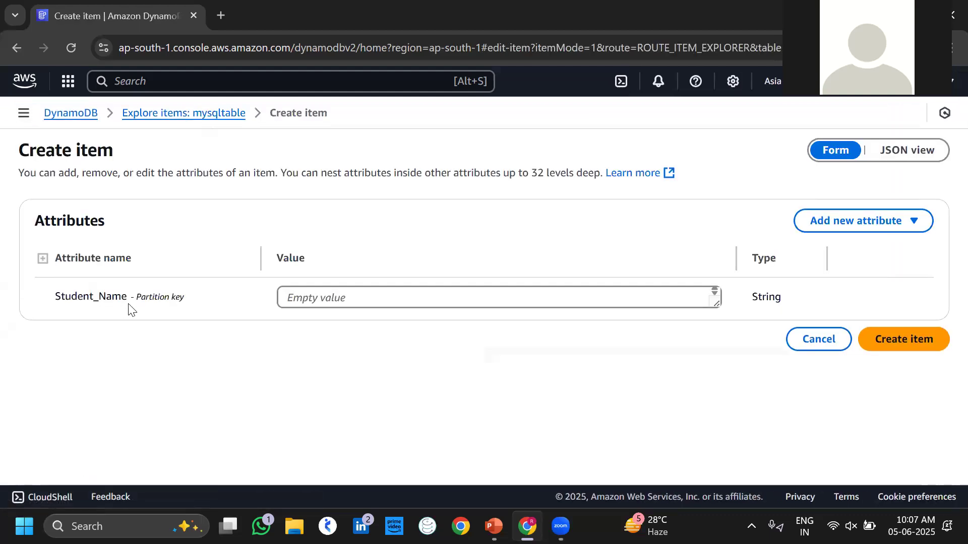
# Enter the student's name as Student_Name and add Number attribute Student_Number 987654321.
pyautogui.click(349, 298)
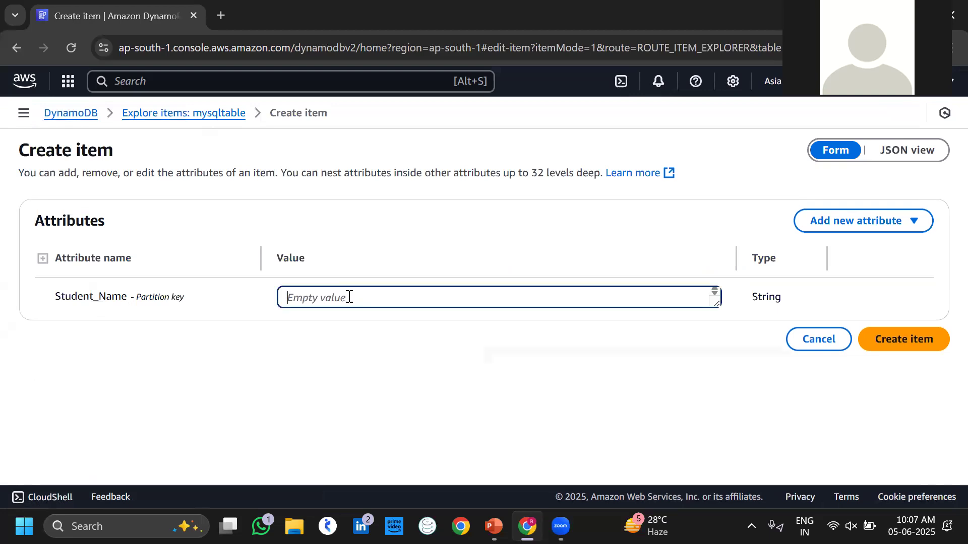
pyautogui.write('Ravi')
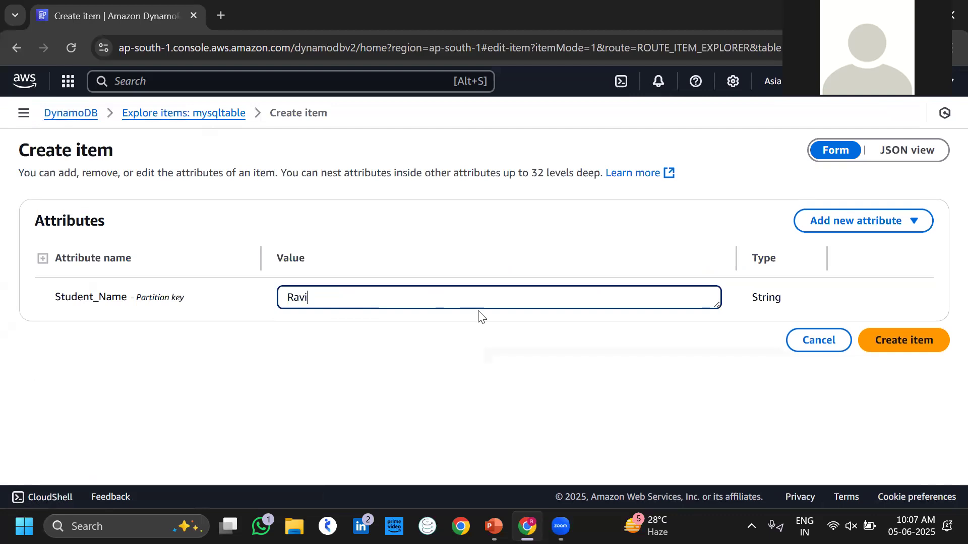
pyautogui.click(841, 226)
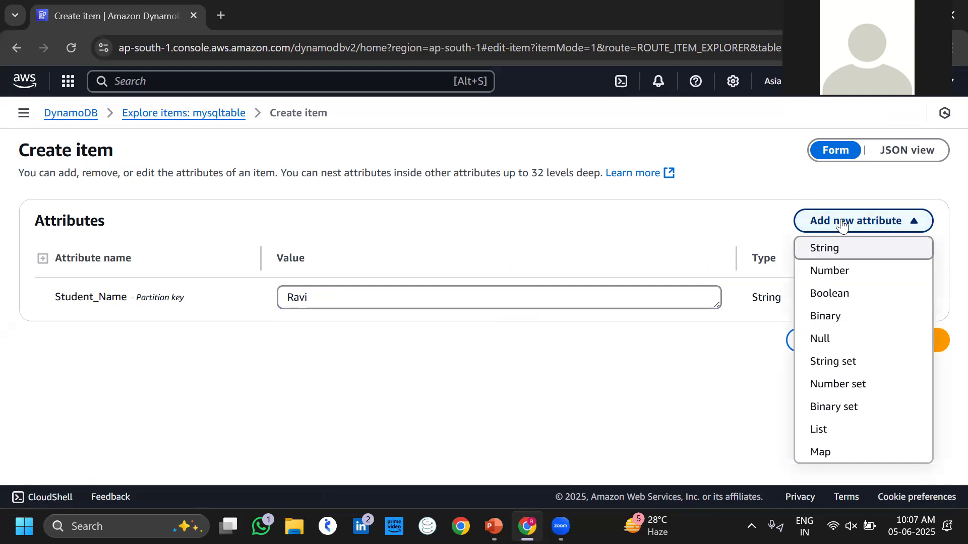
pyautogui.click(842, 272)
pyautogui.click(162, 338)
pyautogui.write('St')
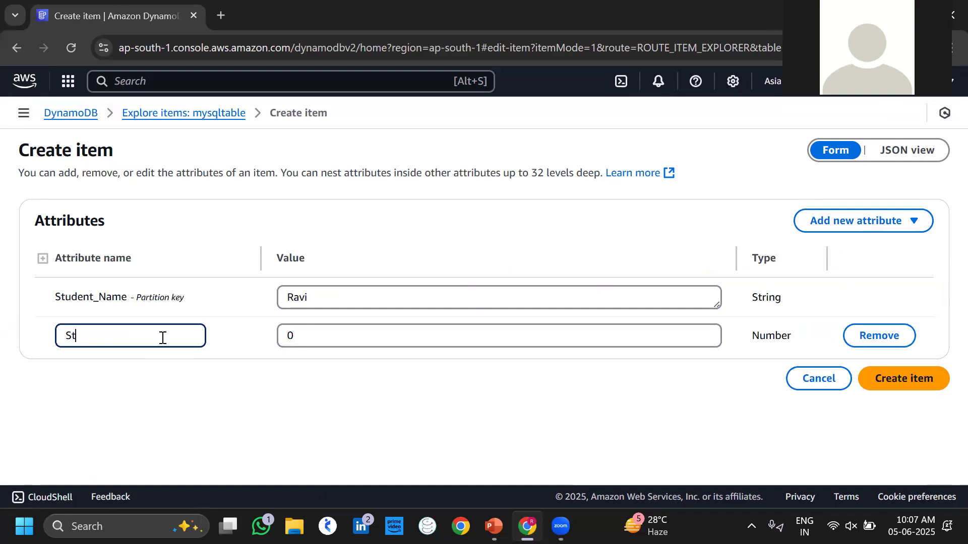
pyautogui.write('udent_Number')
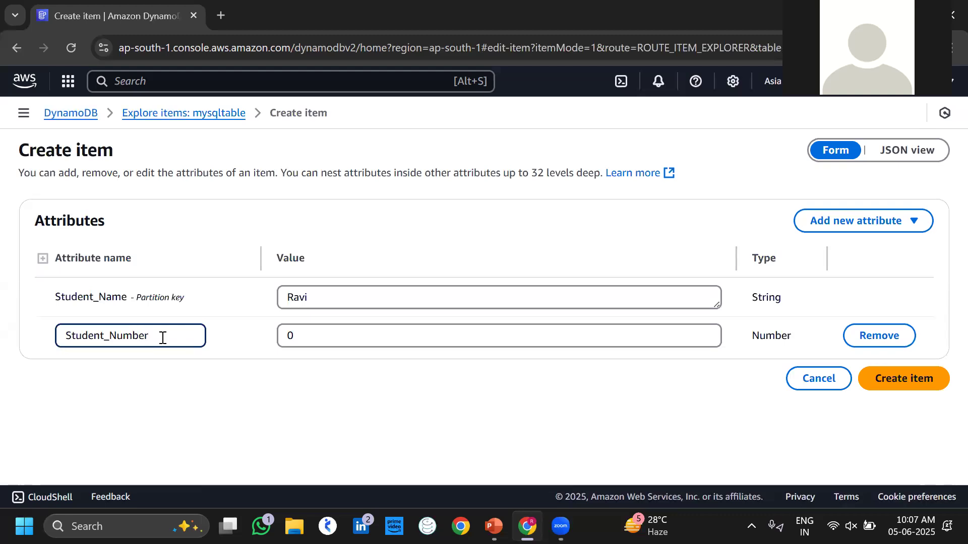
pyautogui.click(312, 339)
pyautogui.press('BackSpace')
pyautogui.write('987654321')
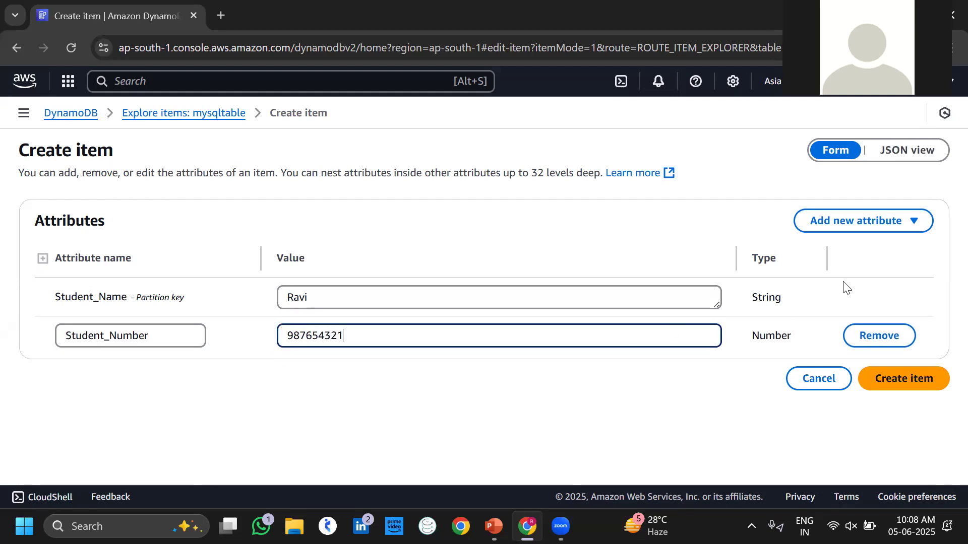
# Add Boolean attribute Learning_Devops set to True.
pyautogui.click(865, 224)
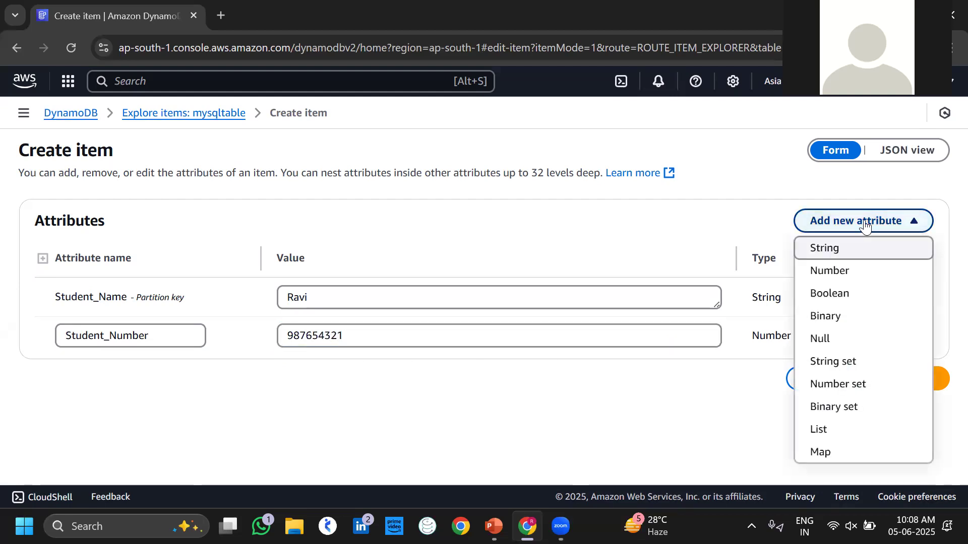
pyautogui.click(837, 294)
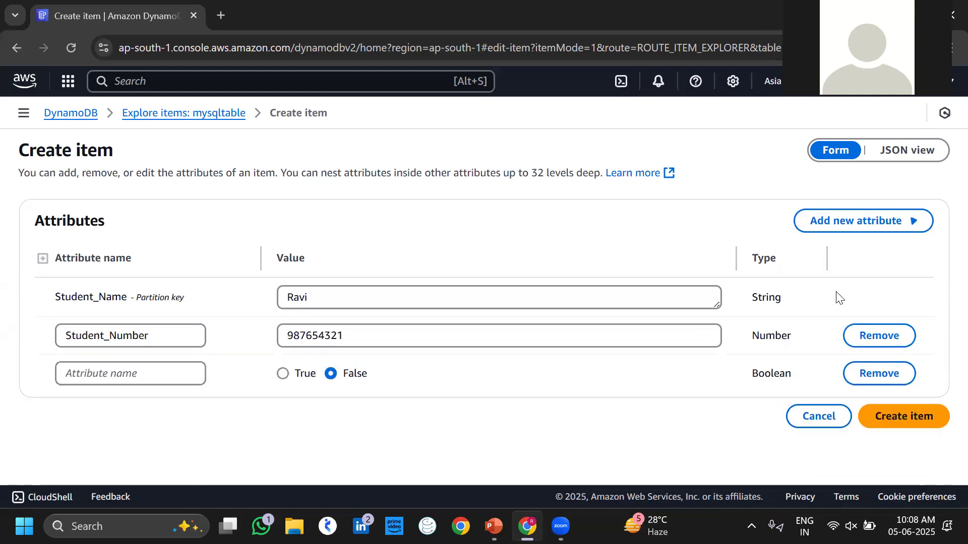
pyautogui.click(150, 379)
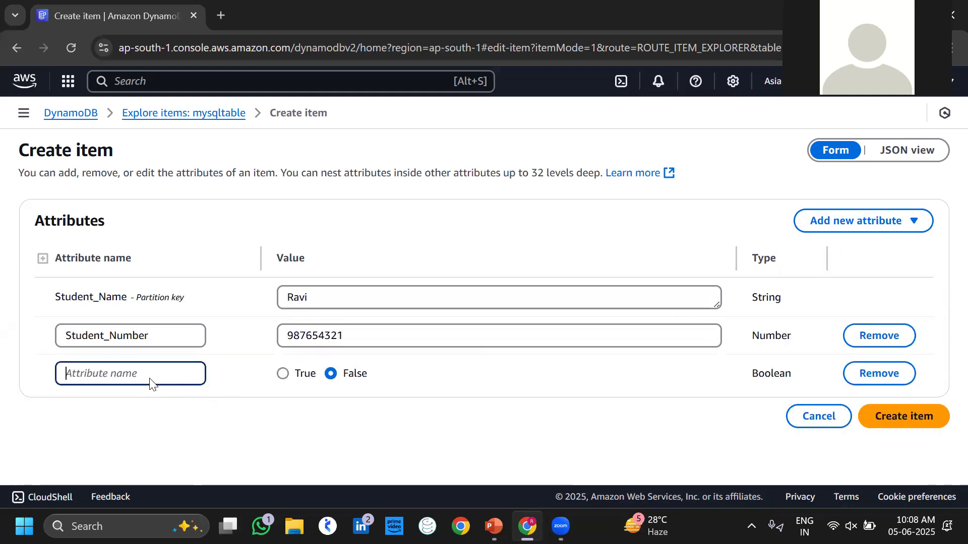
pyautogui.write('Lr')
pyautogui.write('a')
pyautogui.press('BackSpace')
pyautogui.press('BackSpace')
pyautogui.write('earning_')
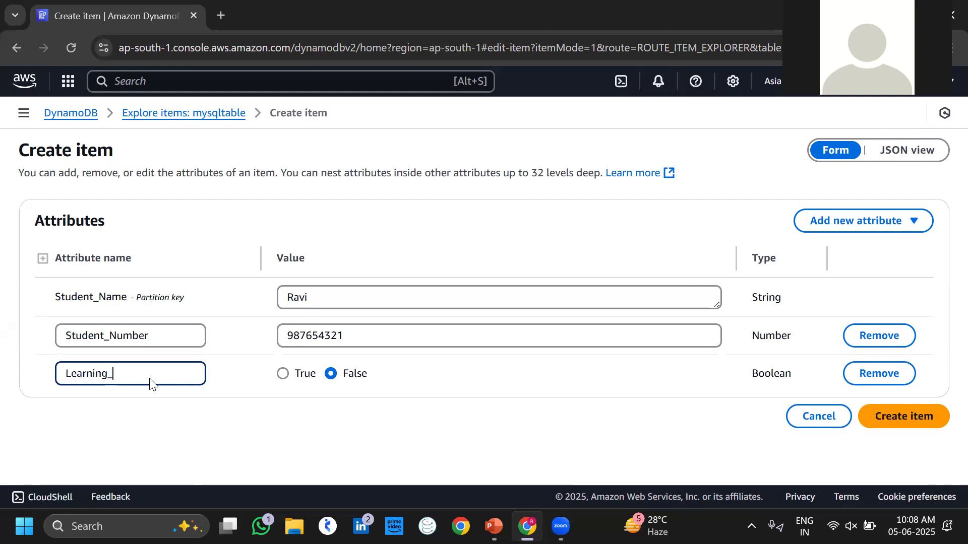
pyautogui.write('Devops')
pyautogui.click(279, 377)
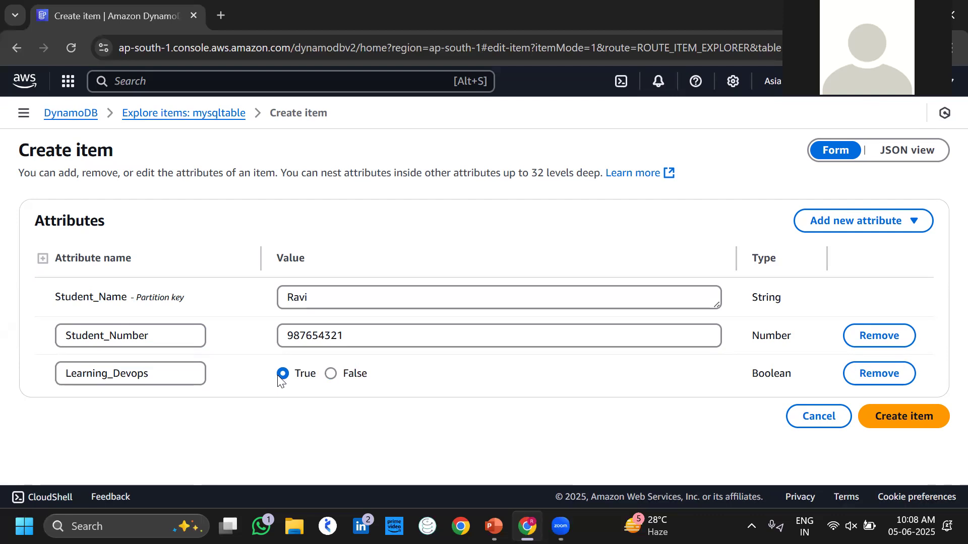
pyautogui.click(854, 217)
# Add a List attribute My_Friends with a first friend's name as a String.
pyautogui.click(831, 430)
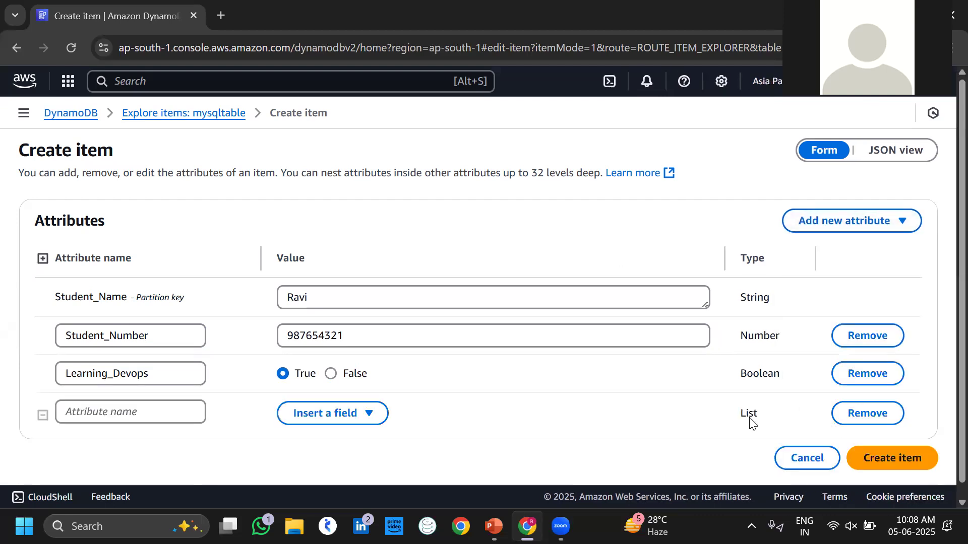
pyautogui.click(177, 407)
pyautogui.write('M')
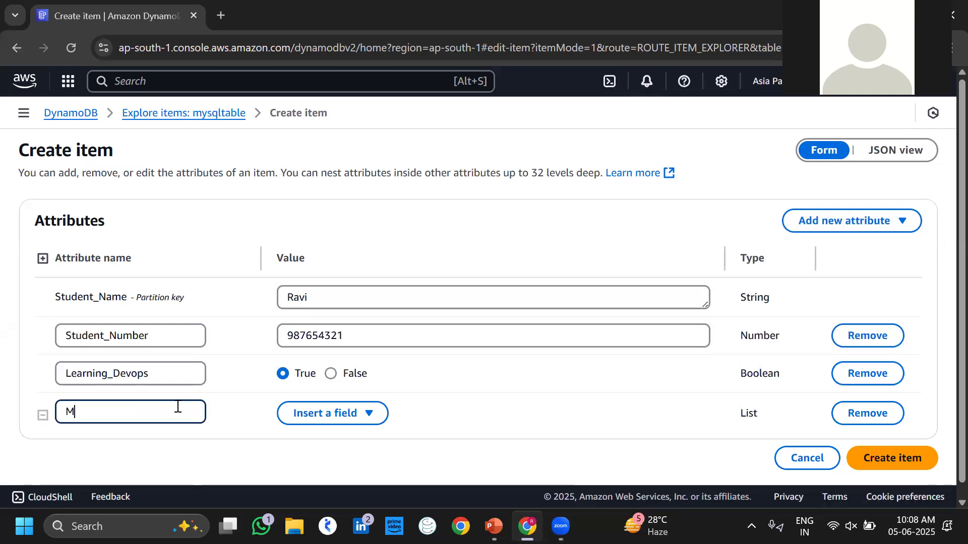
pyautogui.write('y_Friends')
pyautogui.click(313, 413)
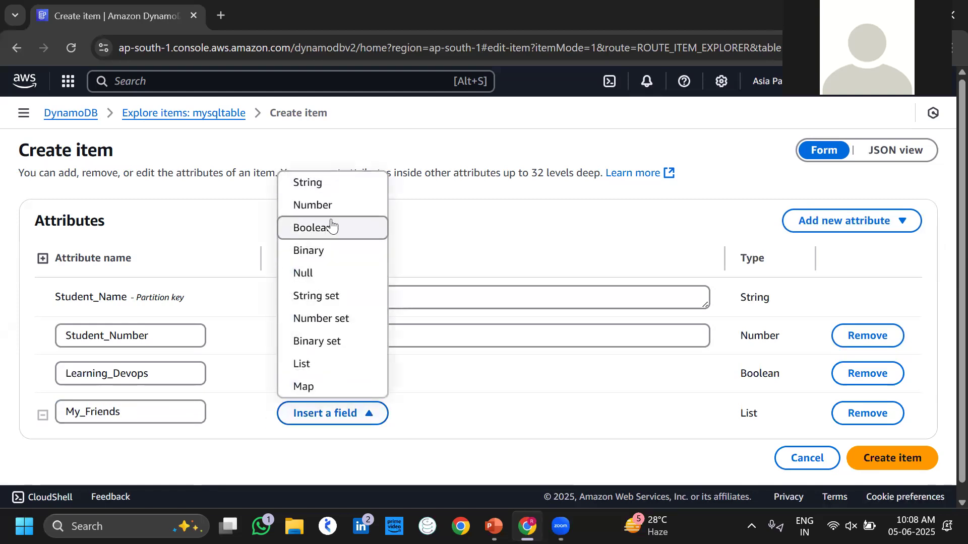
pyautogui.click(332, 190)
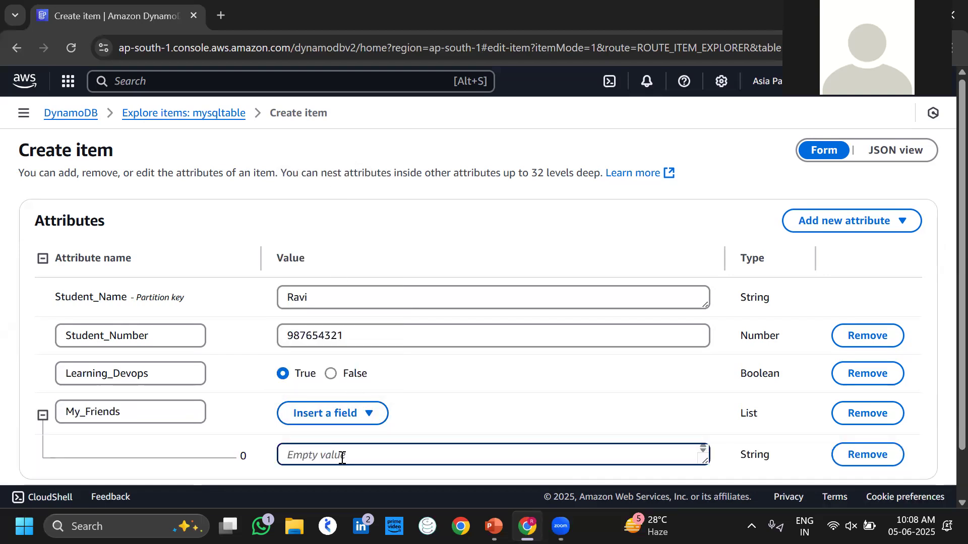
pyautogui.write('Mahesh')
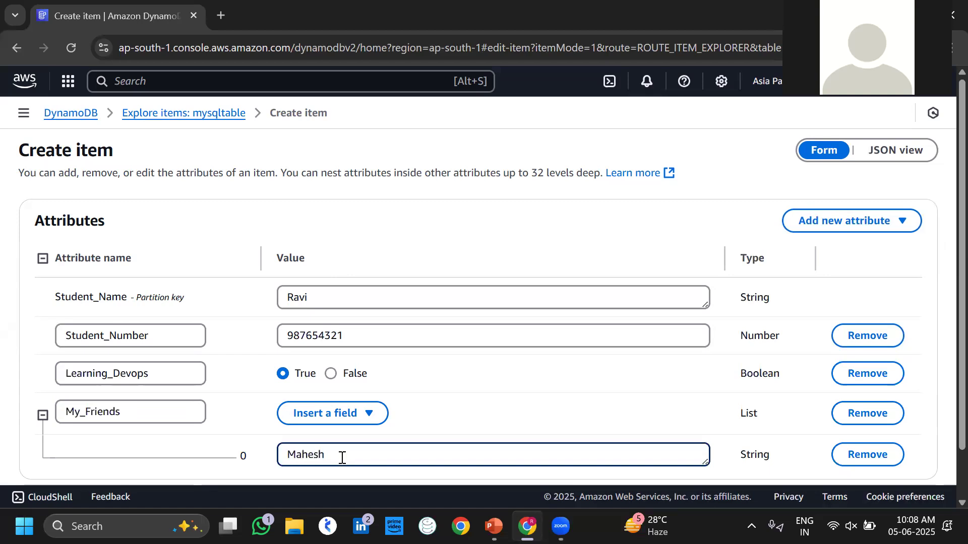
# Add two more friends' names as String elements and save the item to mysqltable.
pyautogui.click(340, 411)
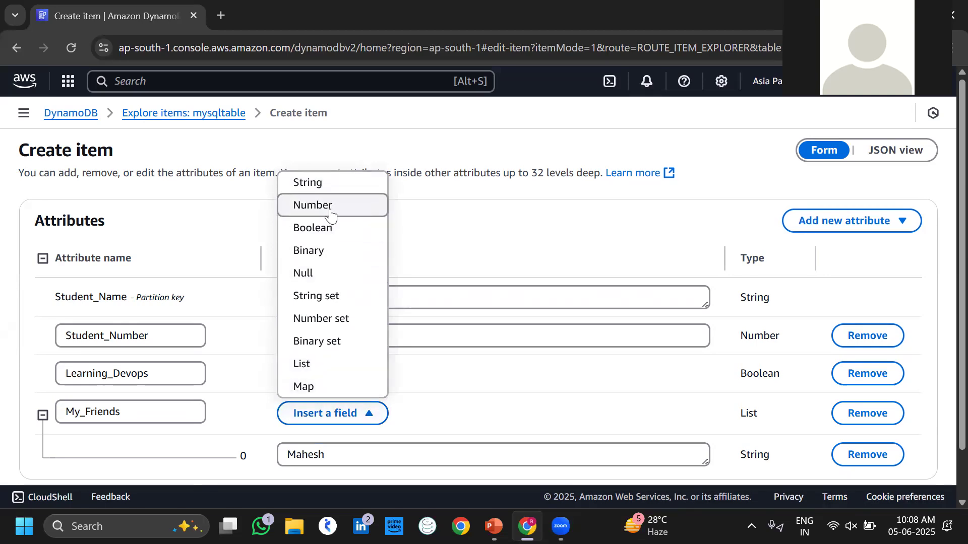
pyautogui.click(330, 190)
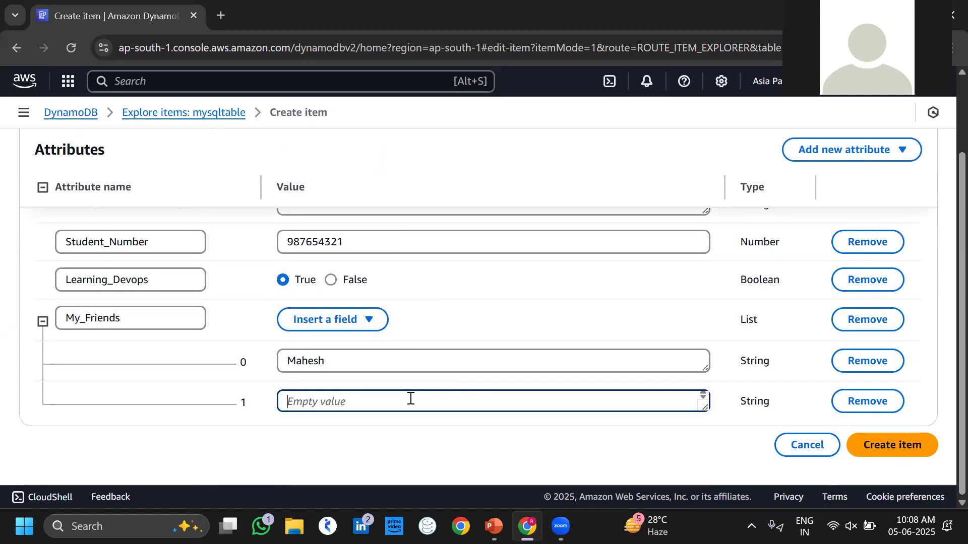
pyautogui.write('Ram')
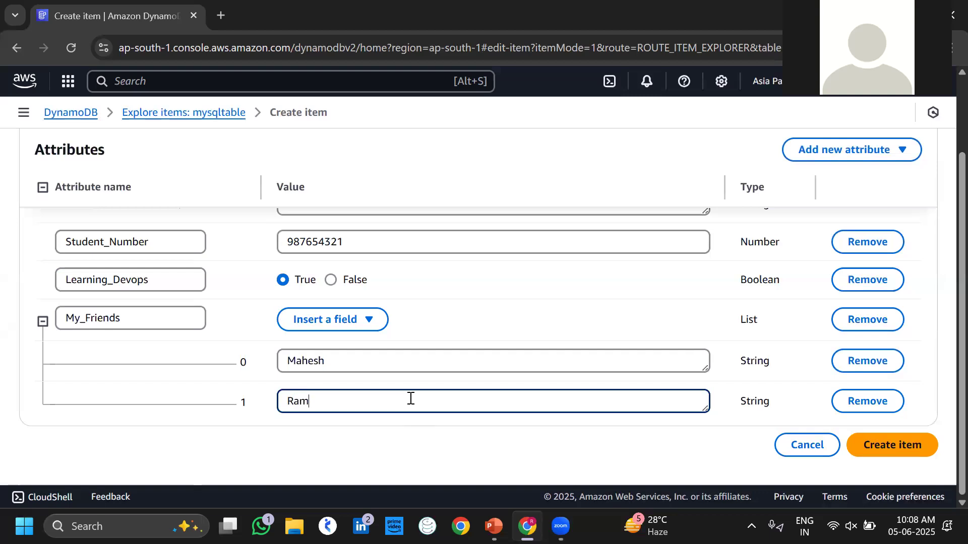
pyautogui.click(348, 328)
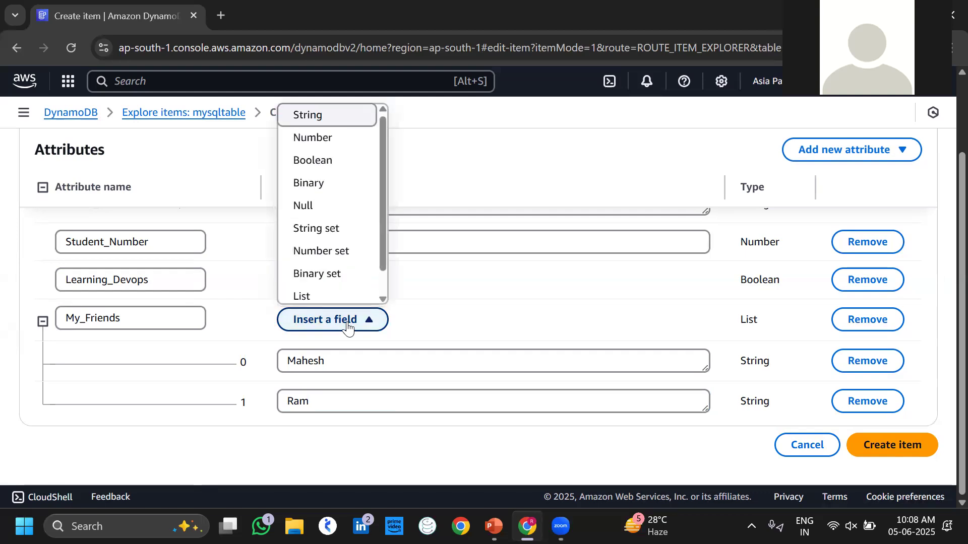
pyautogui.click(310, 114)
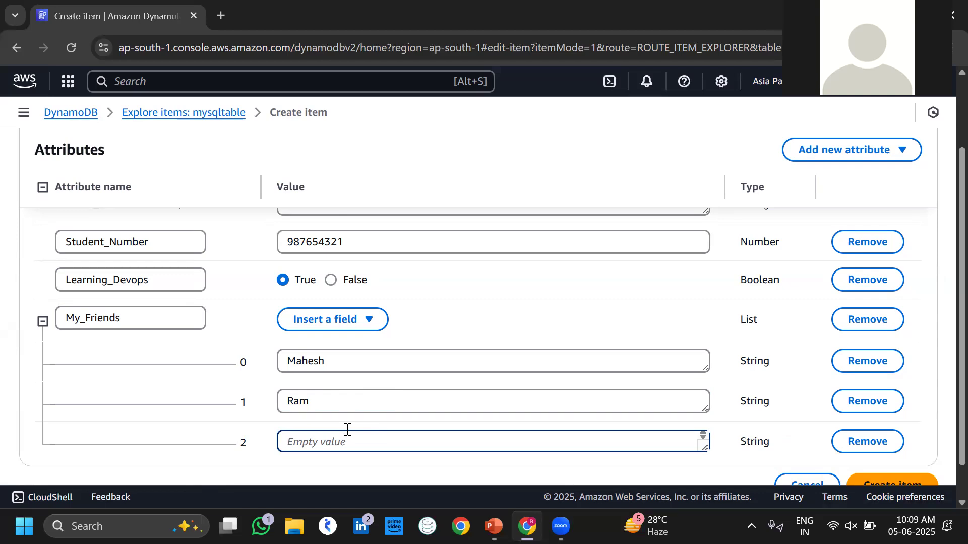
pyautogui.write('Ajith')
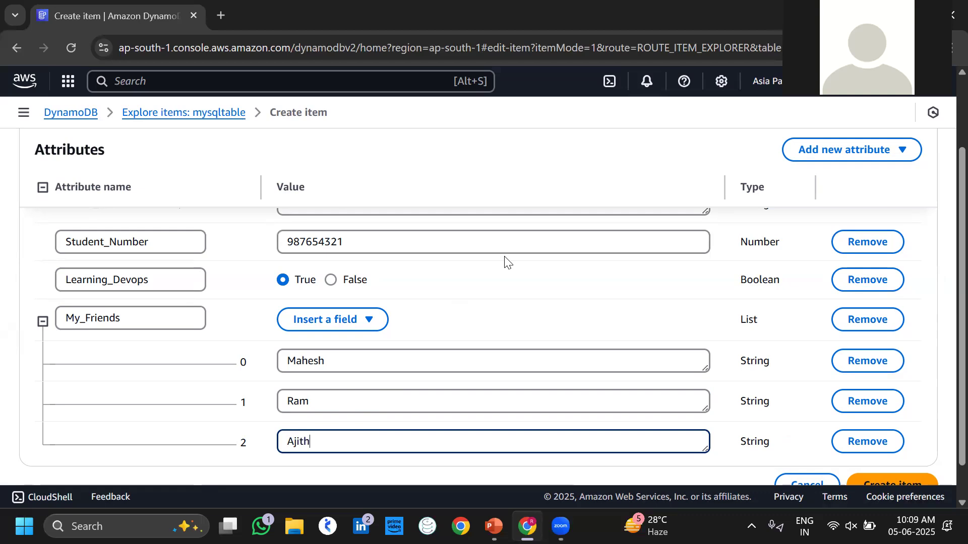
pyautogui.scroll(-1, 505, 261)
pyautogui.scroll(5, 506, 261)
pyautogui.scroll(-3, 505, 261)
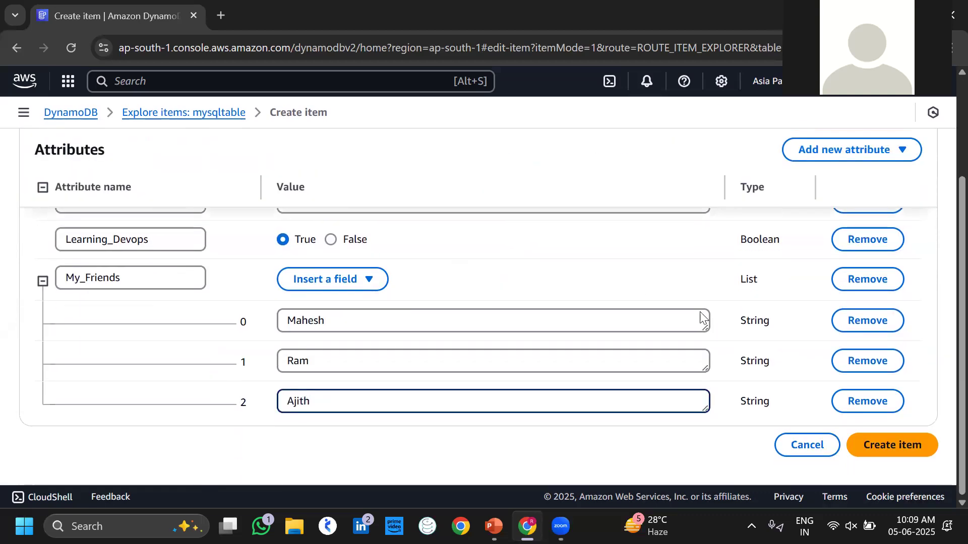
pyautogui.click(901, 444)
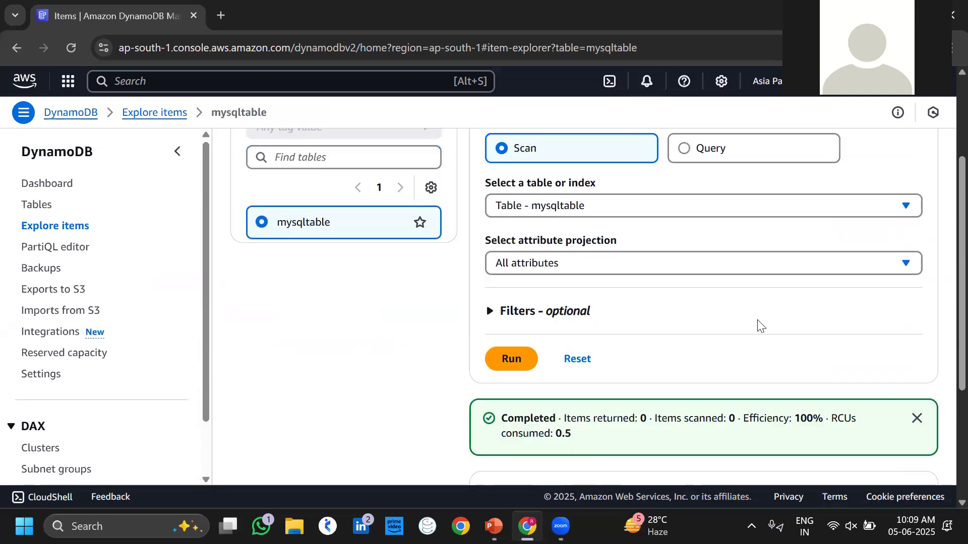
# Scroll across the Ravi item in Items returned and widen the My_Friends column to read its entries.
pyautogui.scroll(-6, 760, 325)
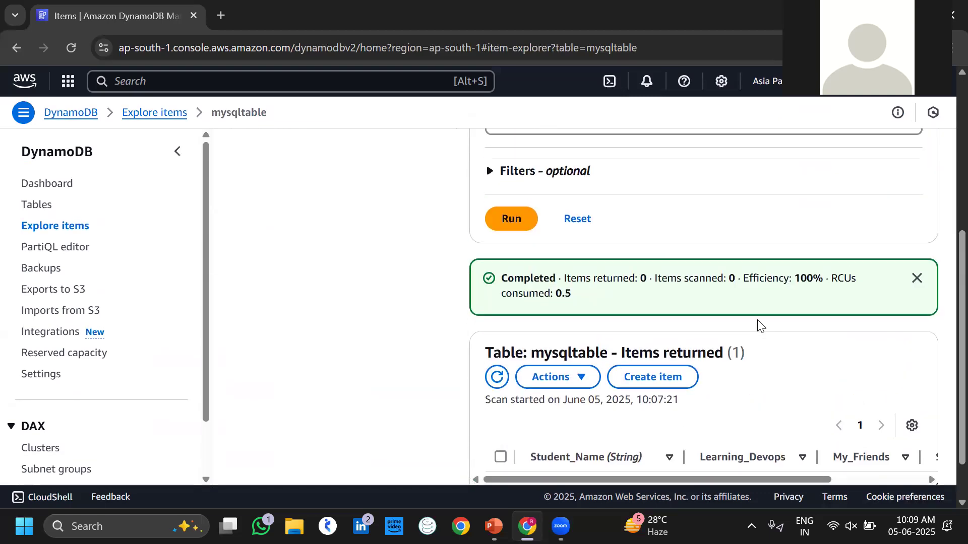
pyautogui.moveTo(675, 456); pyautogui.dragTo(634, 458)
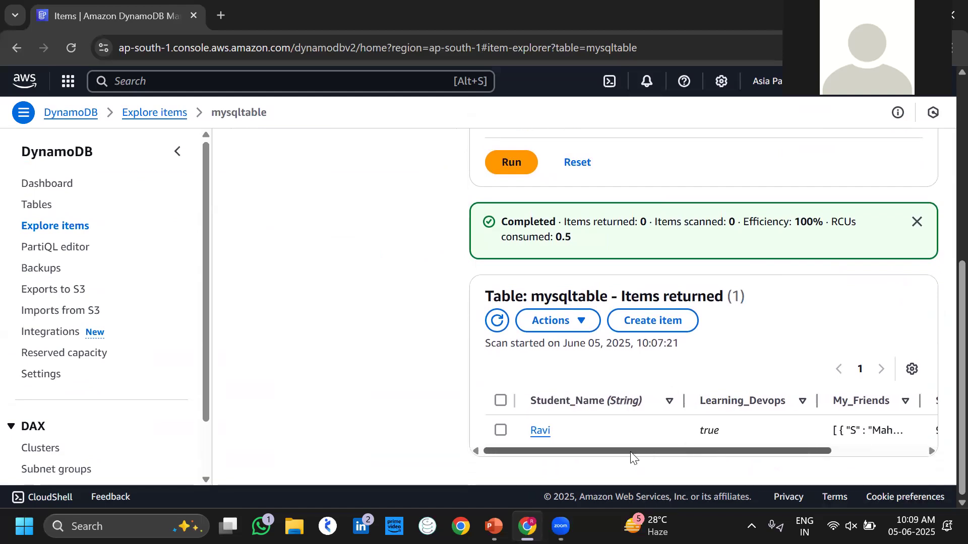
pyautogui.moveTo(780, 454); pyautogui.dragTo(827, 437)
pyautogui.moveTo(861, 392); pyautogui.dragTo(946, 371)
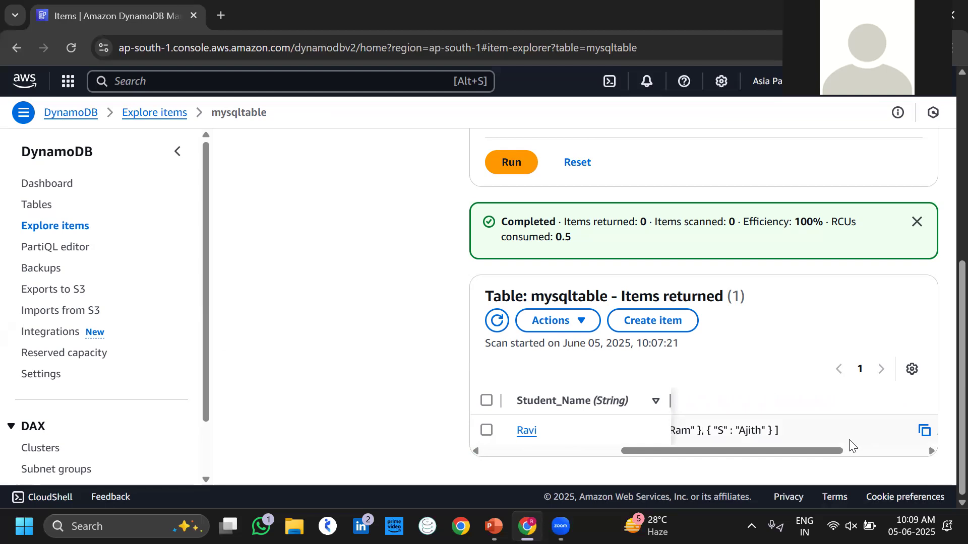
pyautogui.moveTo(835, 448); pyautogui.dragTo(942, 437)
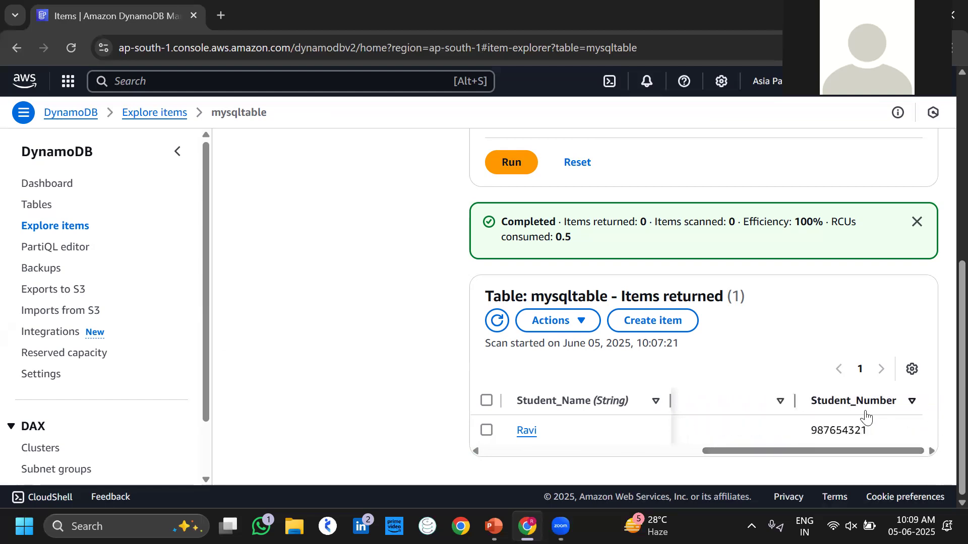
pyautogui.hscroll(-10, 866, 417)
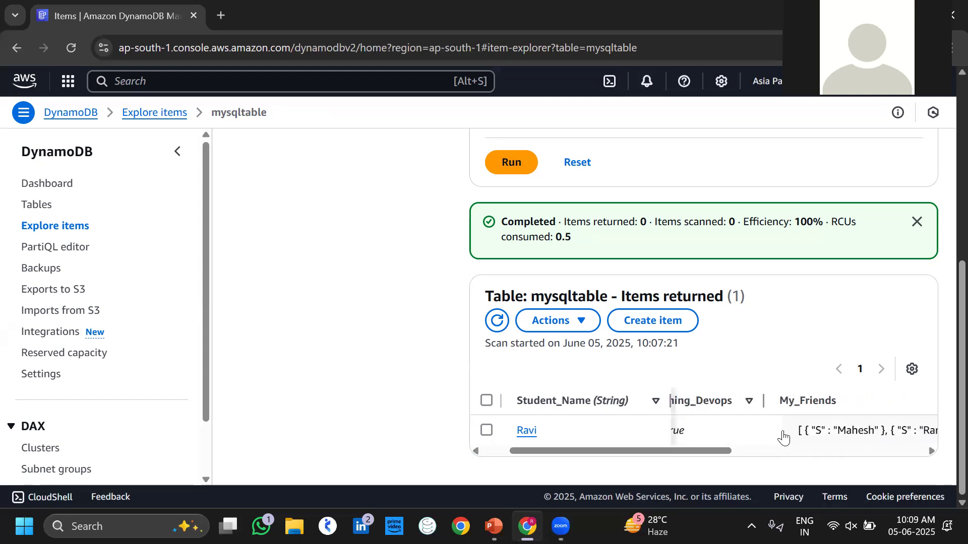
# Start a new mysqltable item with Student_Name Uday.
pyautogui.click(663, 322)
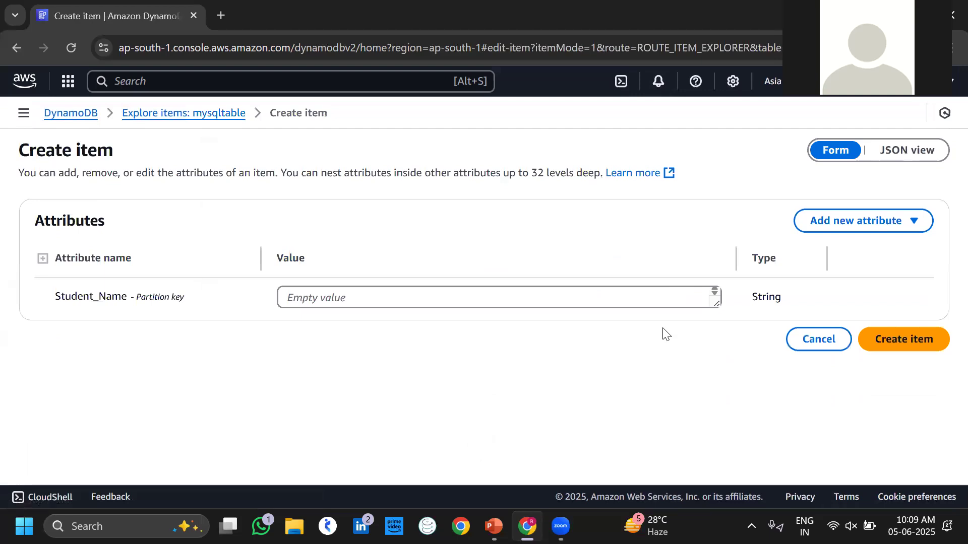
pyautogui.click(539, 295)
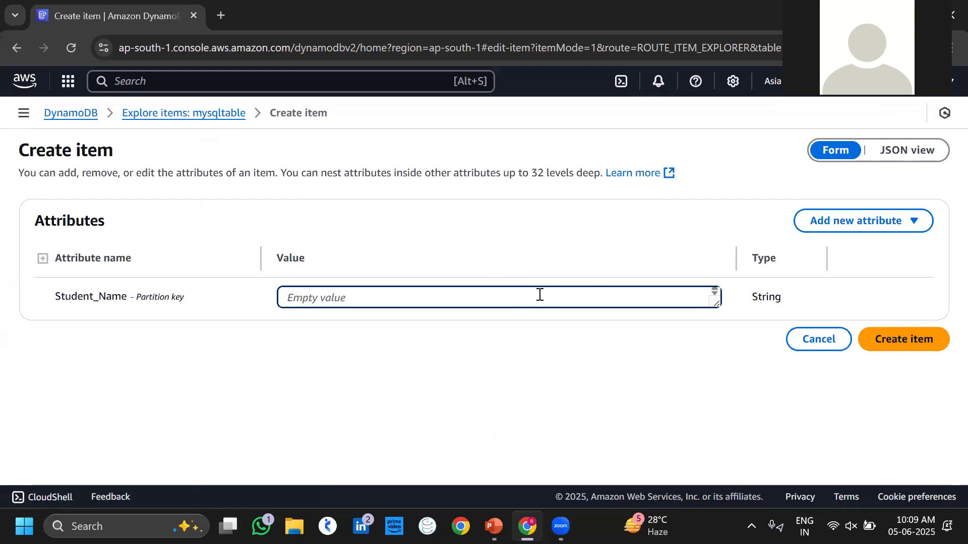
pyautogui.write('Uday')
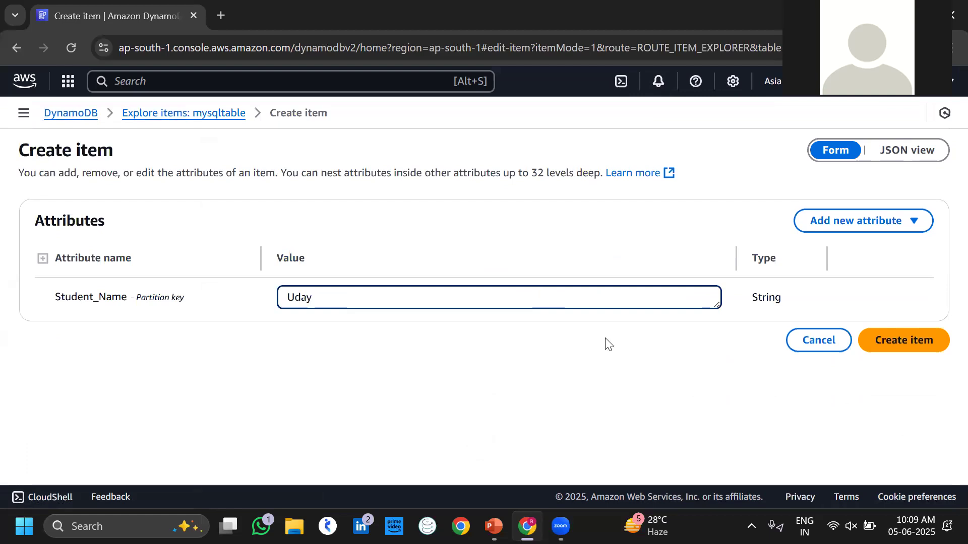
# Add a Number attribute Student_Number with value 992233445.
pyautogui.click(835, 230)
pyautogui.click(841, 272)
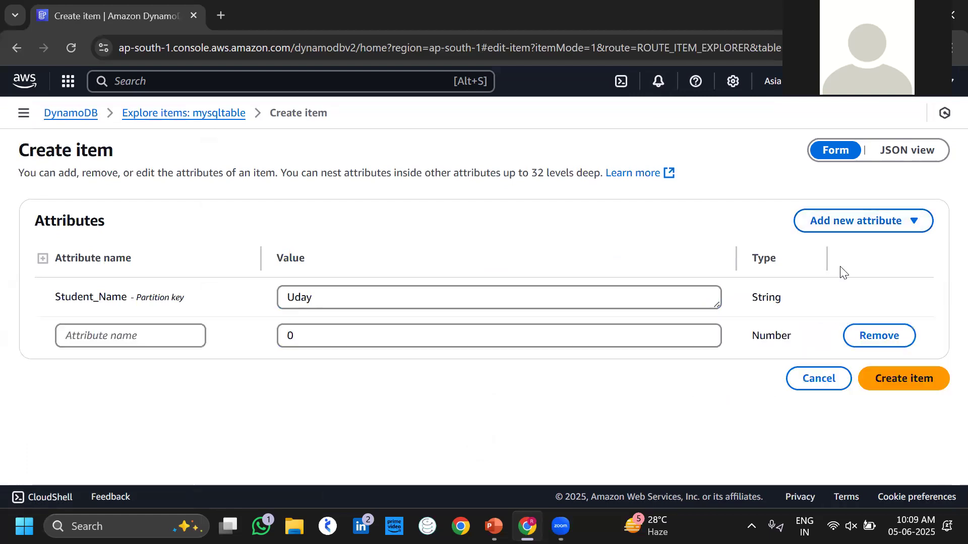
pyautogui.click(156, 339)
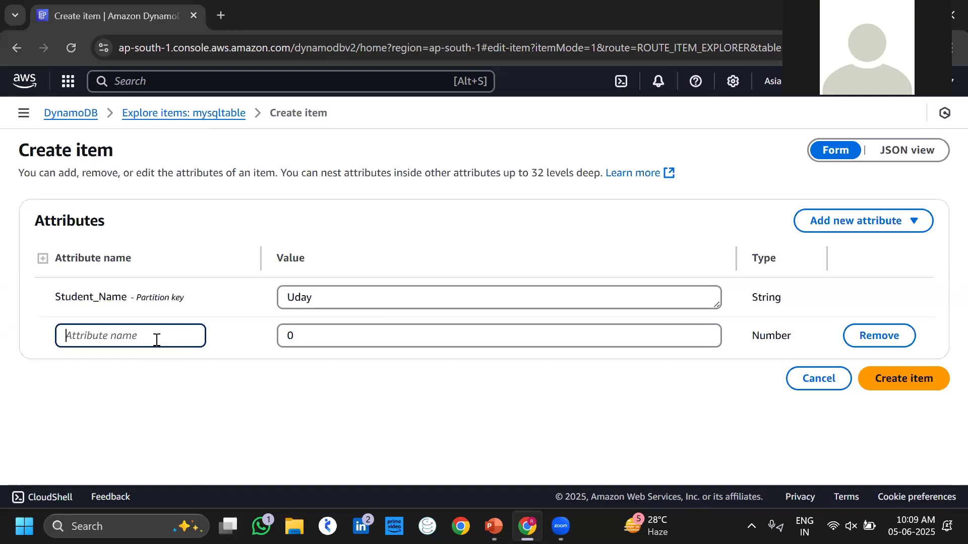
pyautogui.write('Student_')
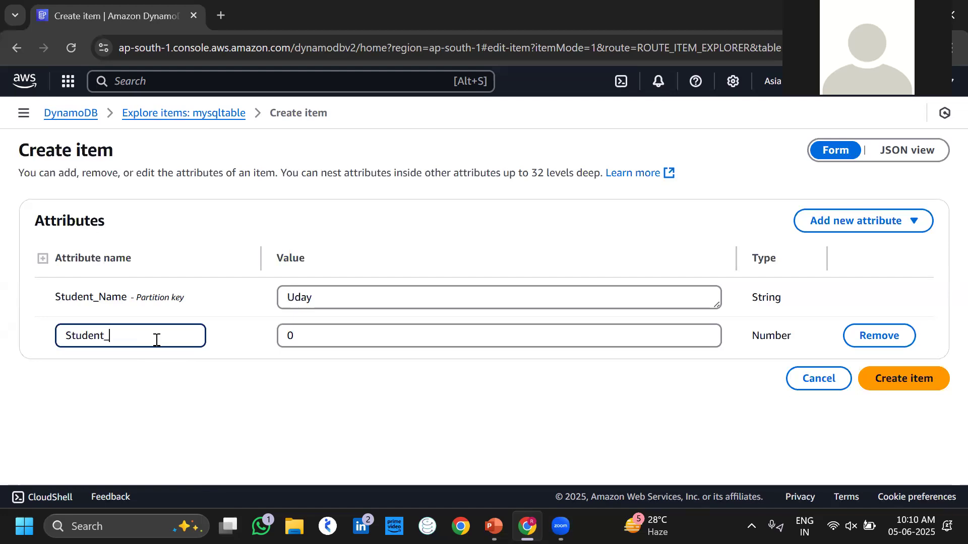
pyautogui.write('Number')
pyautogui.click(327, 336)
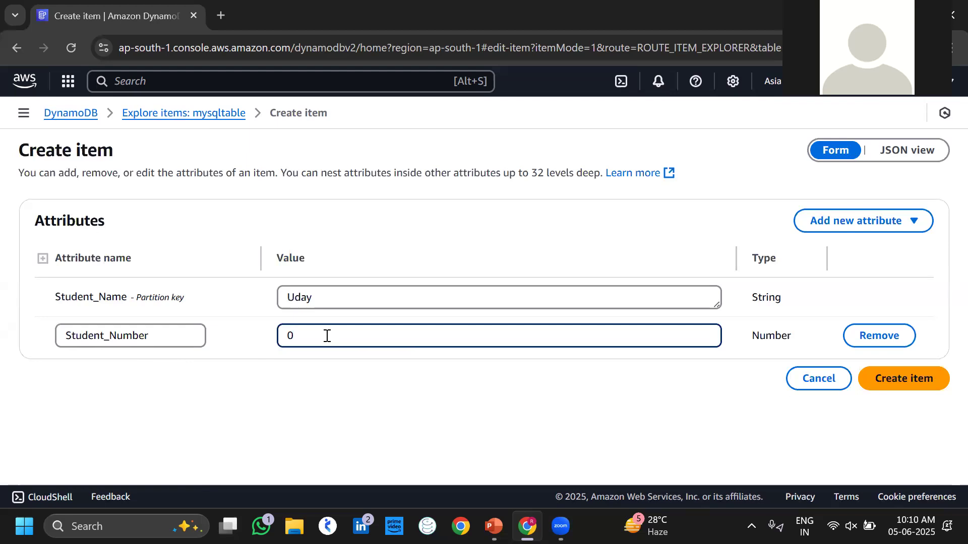
pyautogui.press('BackSpace')
pyautogui.write('992233445')
# Add a Boolean attribute named Learning_Devops, left as False.
pyautogui.click(864, 230)
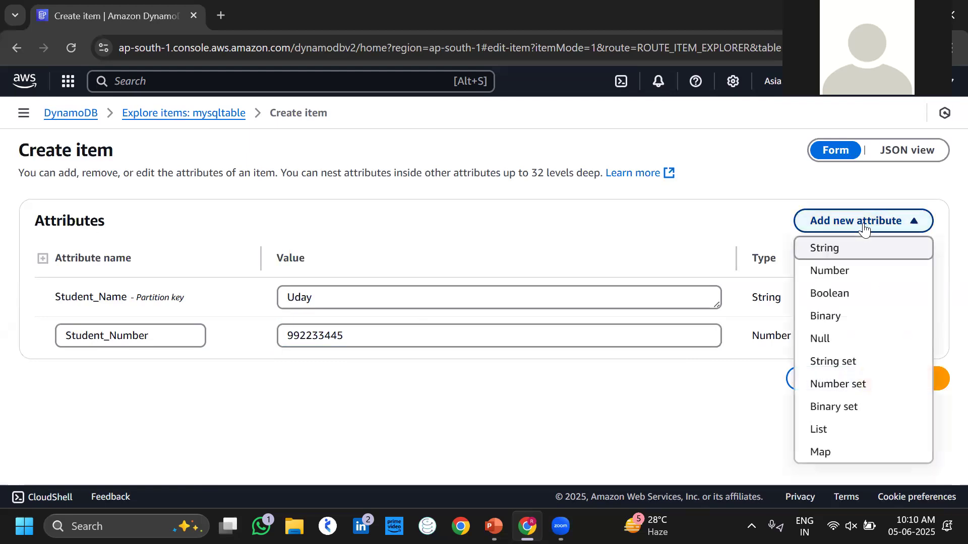
pyautogui.click(849, 296)
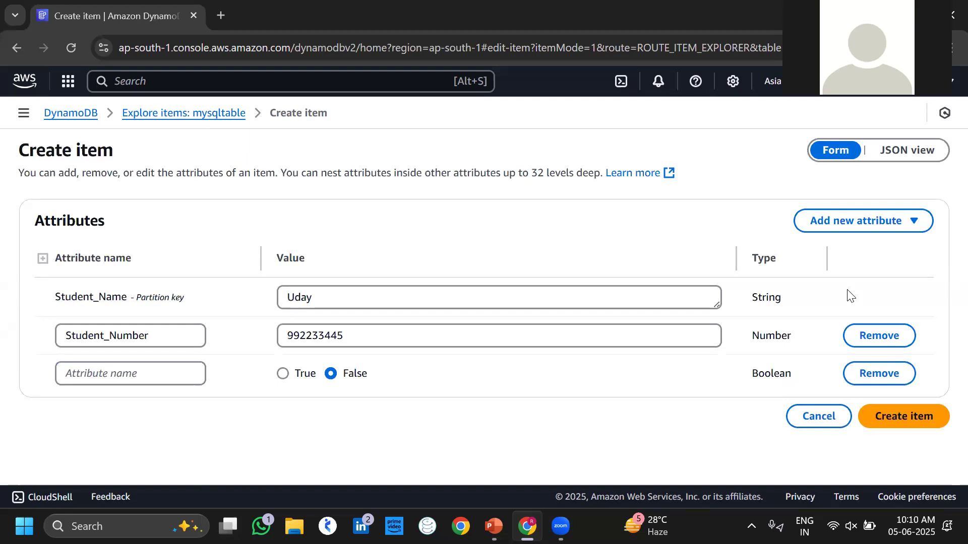
pyautogui.click(177, 379)
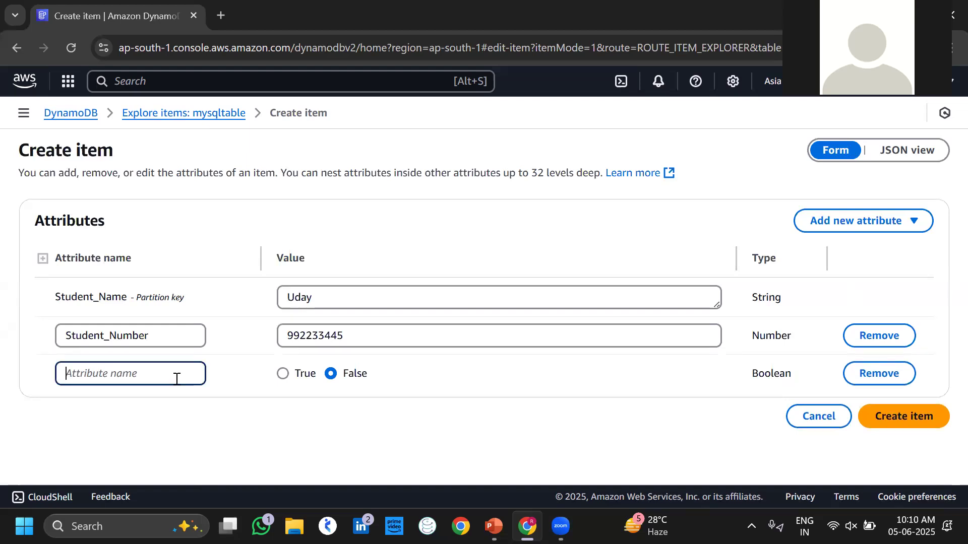
pyautogui.write('Learn')
pyautogui.press('BackSpace')
pyautogui.press('BackSpace')
pyautogui.press('BackSpace')
pyautogui.press('BackSpace')
pyautogui.press('BackSpace')
pyautogui.write('Learn')
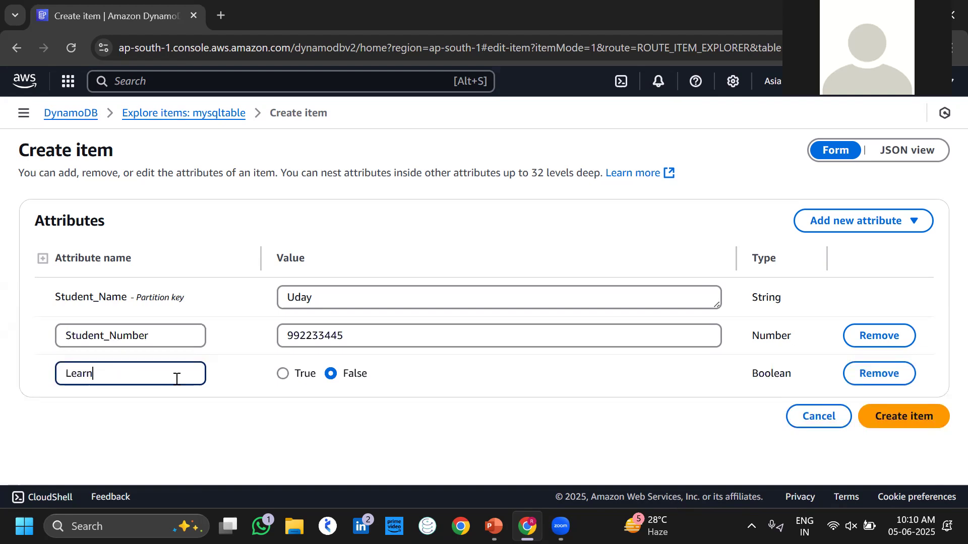
pyautogui.write('ing')
pyautogui.write('_Devoos')
pyautogui.press('BackSpace')
pyautogui.press('BackSpace')
pyautogui.write('ps')
# Add a List attribute His_Friends with a first String entry Suresh.
pyautogui.click(830, 228)
pyautogui.click(829, 431)
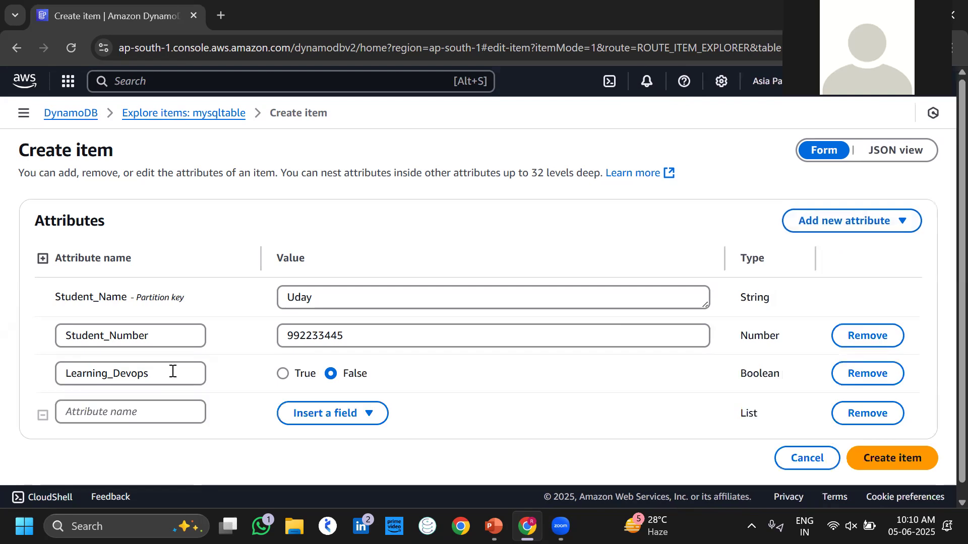
pyautogui.click(111, 404)
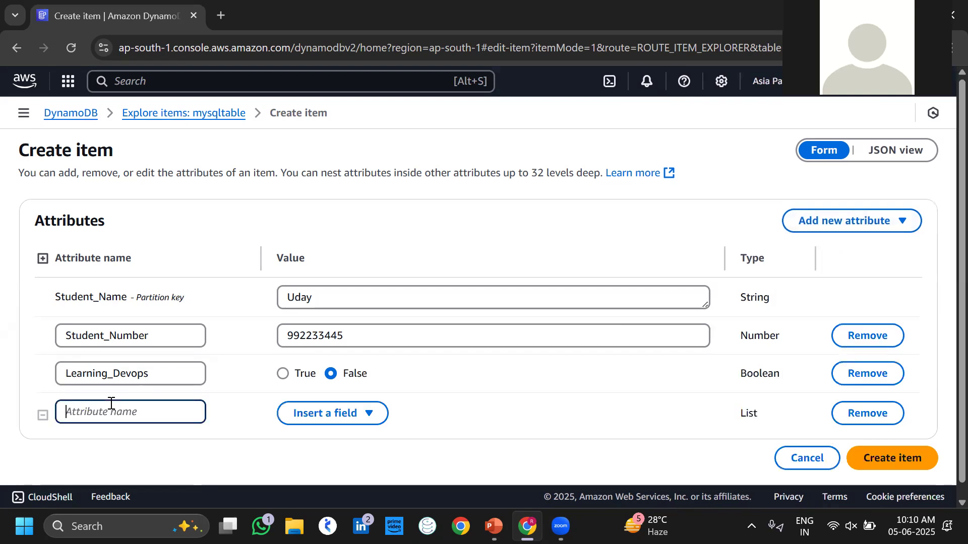
pyautogui.write('His_Friends')
pyautogui.click(316, 412)
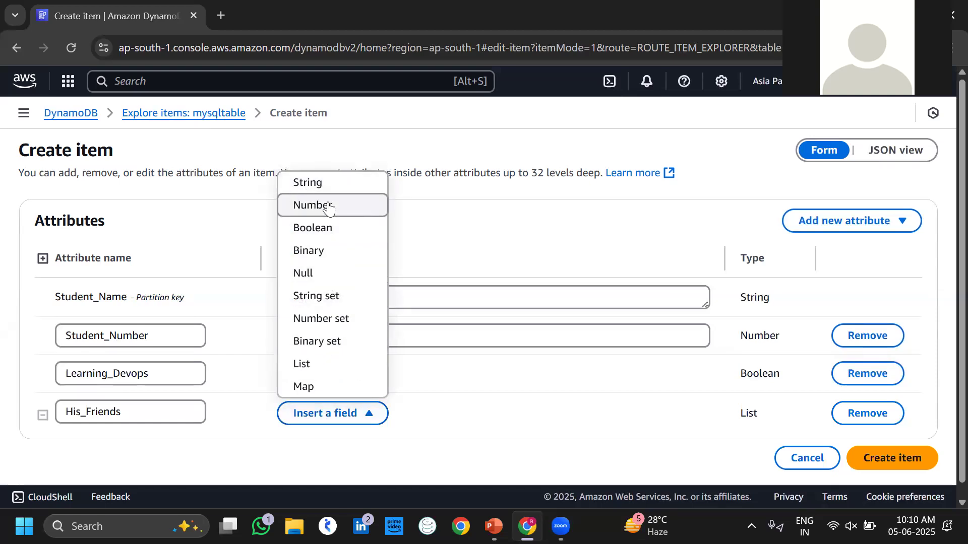
pyautogui.click(328, 184)
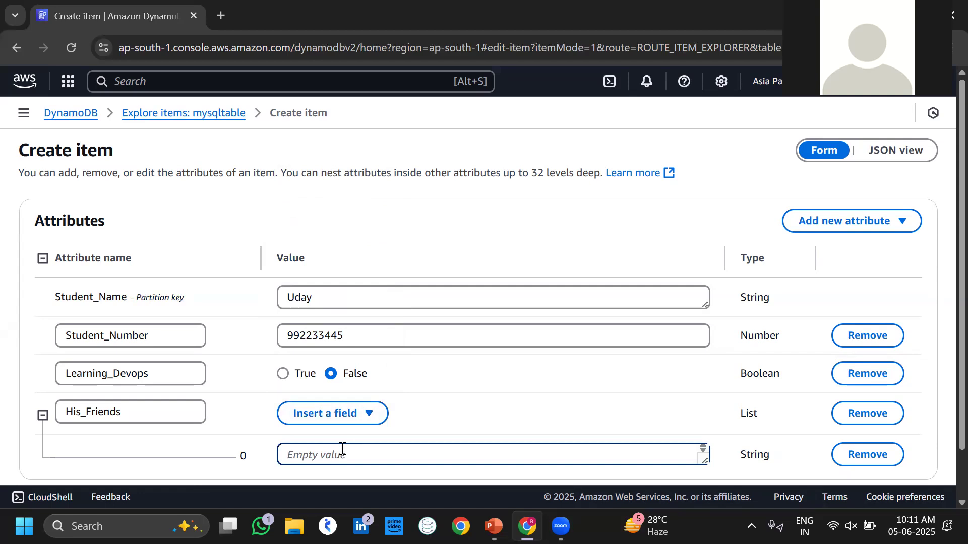
pyautogui.write('Suresh')
# Add Raju as a second His_Friends String entry and save the Uday item.
pyautogui.scroll(-2, 480, 404)
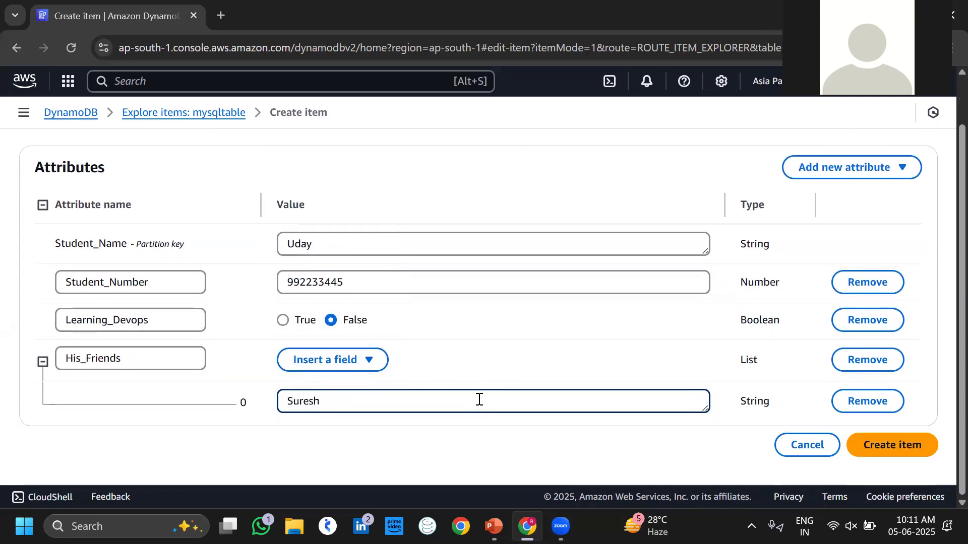
pyautogui.click(328, 361)
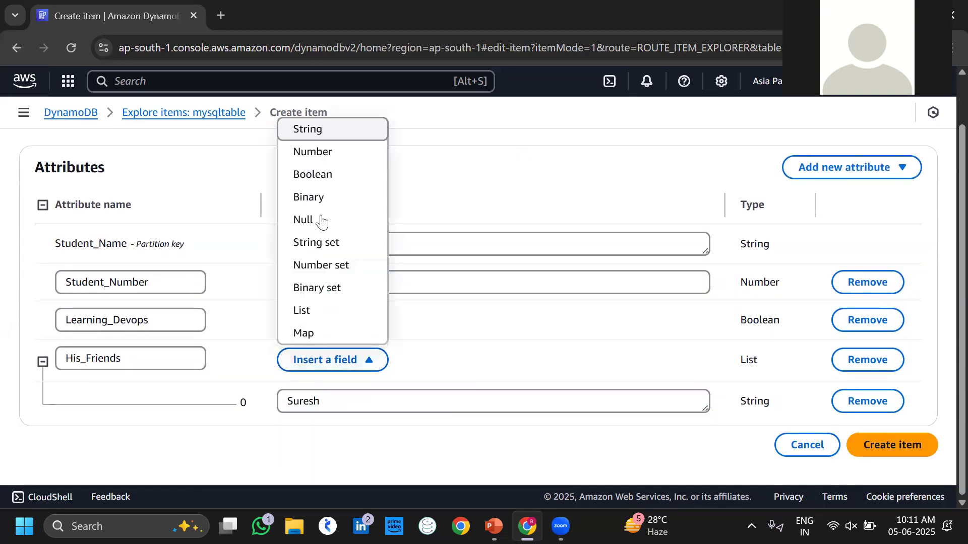
pyautogui.click(325, 135)
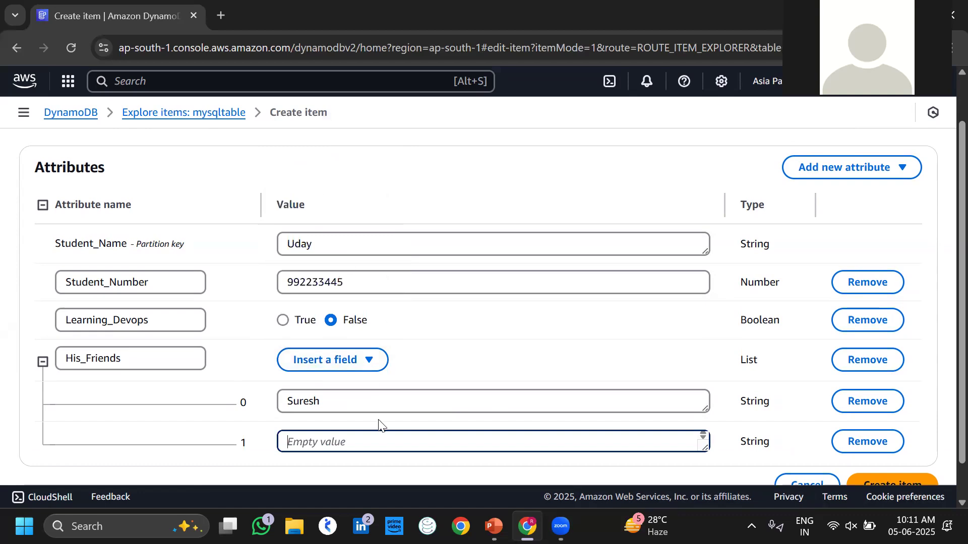
pyautogui.write('Raju')
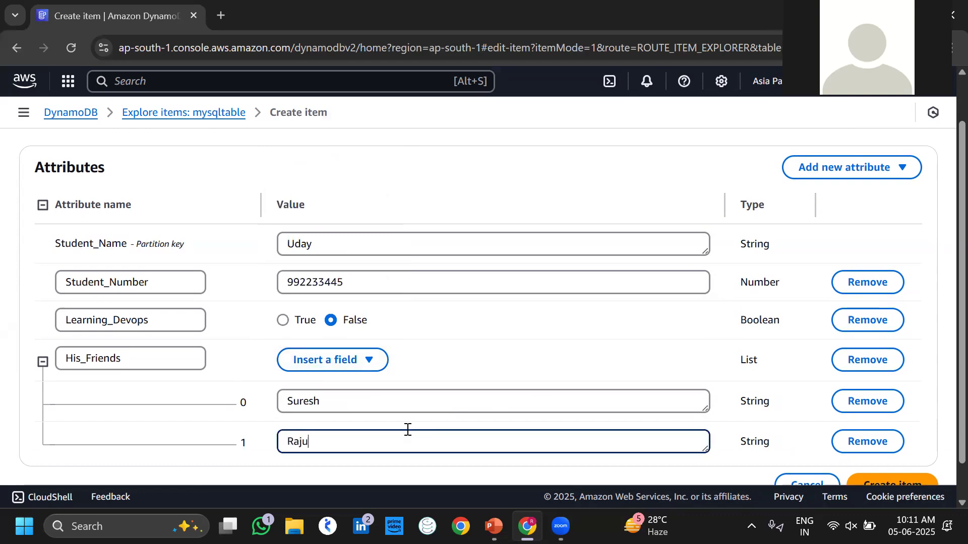
pyautogui.scroll(2, 506, 285)
pyautogui.scroll(-2, 507, 286)
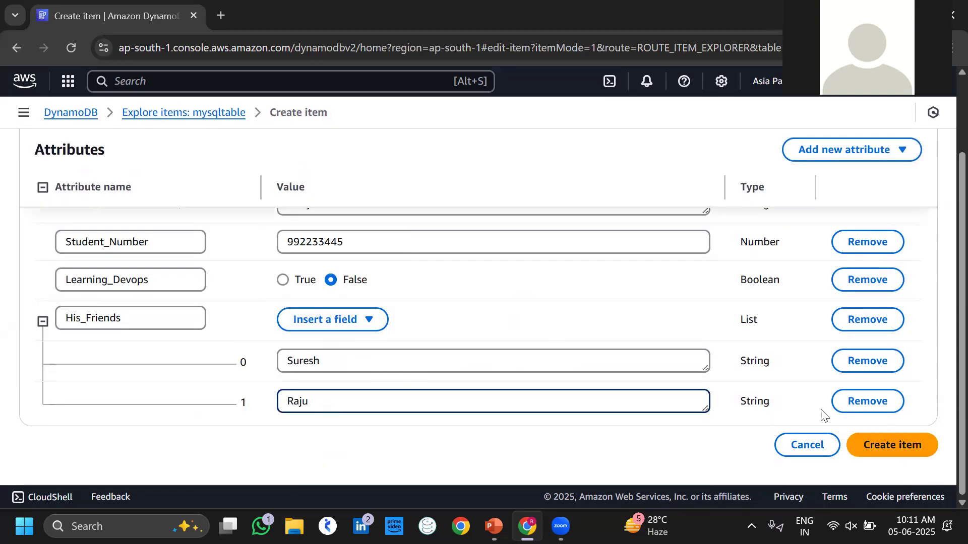
pyautogui.click(878, 451)
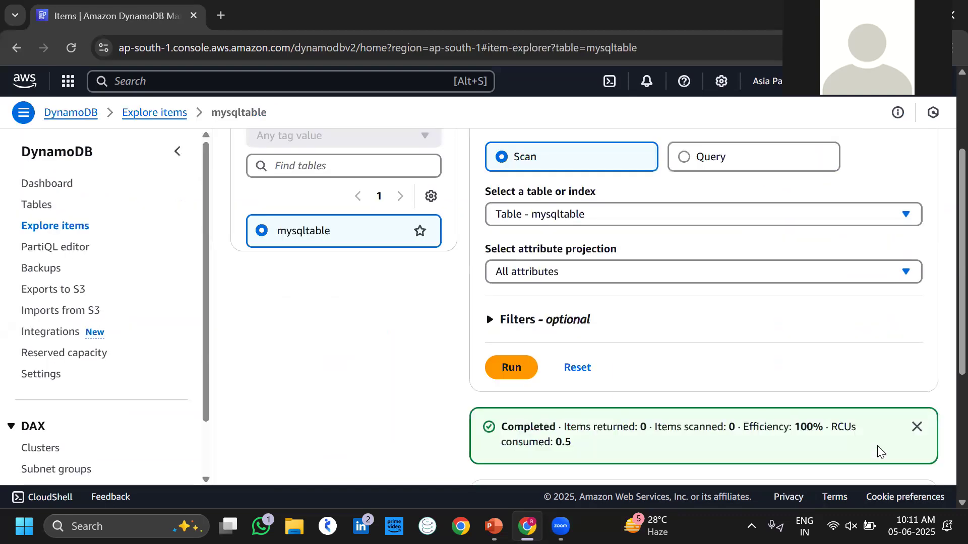
pyautogui.scroll(3, 841, 342)
pyautogui.scroll(-6, 841, 341)
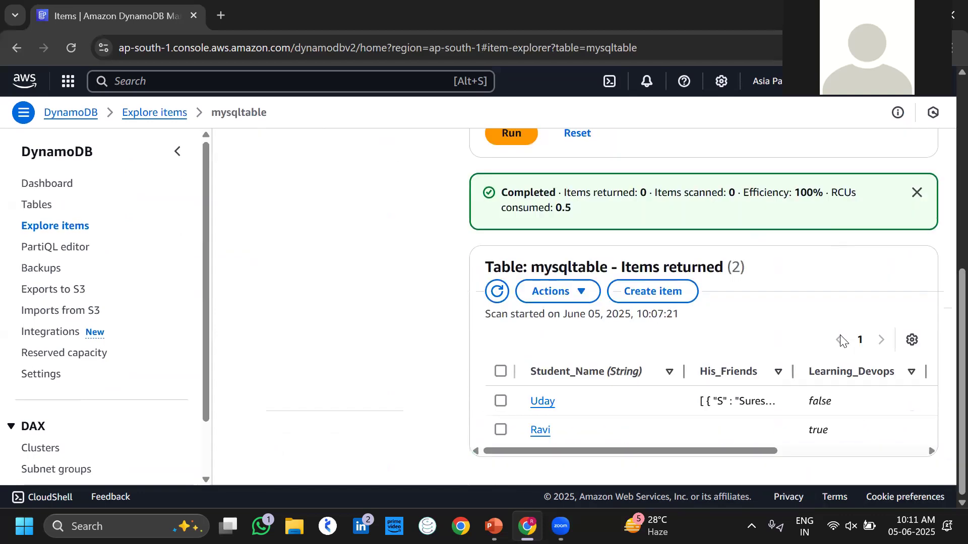
pyautogui.moveTo(745, 447)
pyautogui.mouseDown()
pyautogui.moveTo(770, 448)
pyautogui.moveTo(741, 447)
pyautogui.mouseUp()
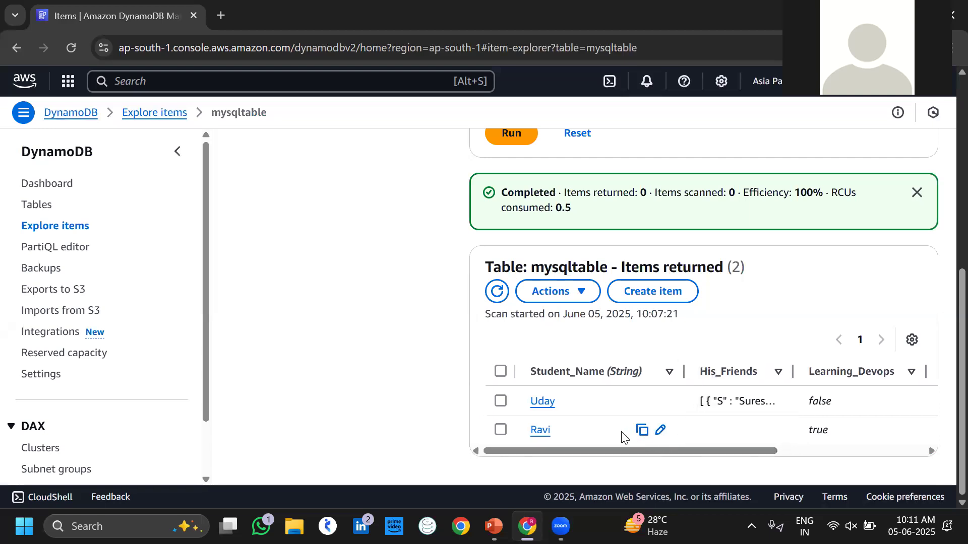
pyautogui.moveTo(741, 446); pyautogui.dragTo(641, 458)
pyautogui.moveTo(754, 447); pyautogui.dragTo(926, 410)
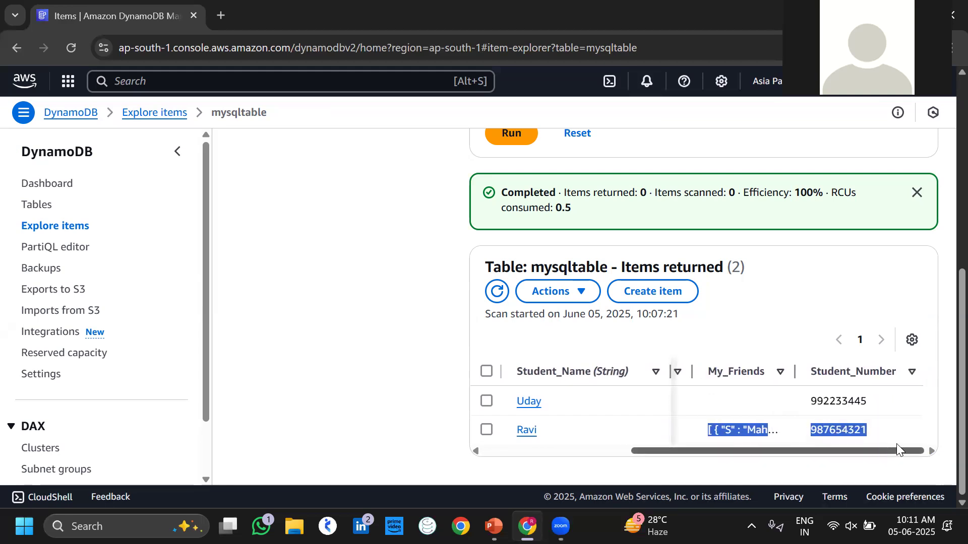
pyautogui.moveTo(772, 456); pyautogui.dragTo(559, 456)
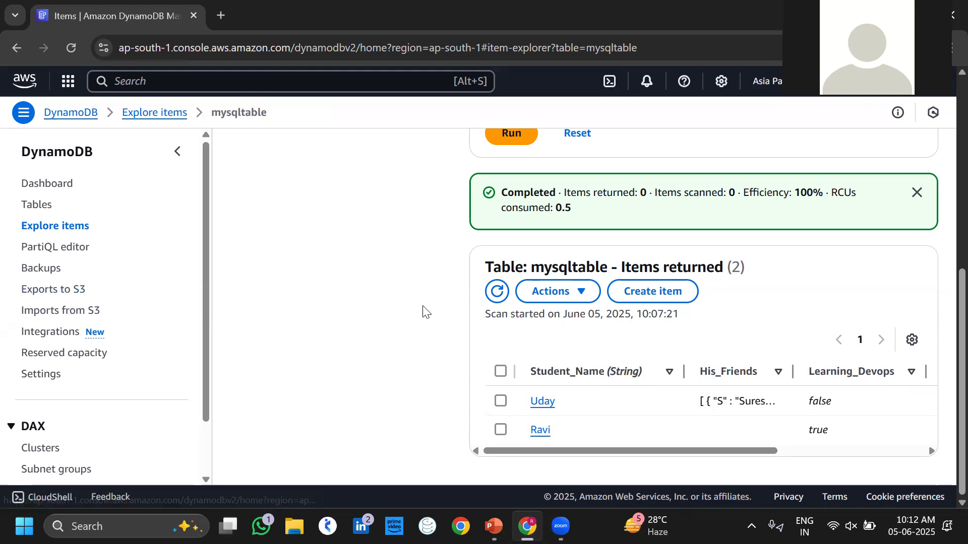
# Return to the DynamoDB Tables list and select mysqltable.
pyautogui.click(49, 211)
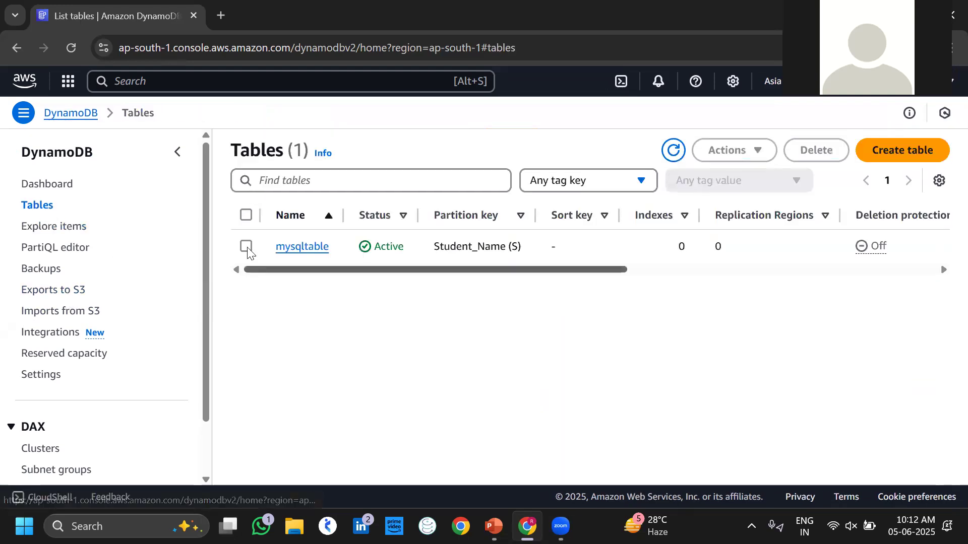
pyautogui.click(245, 245)
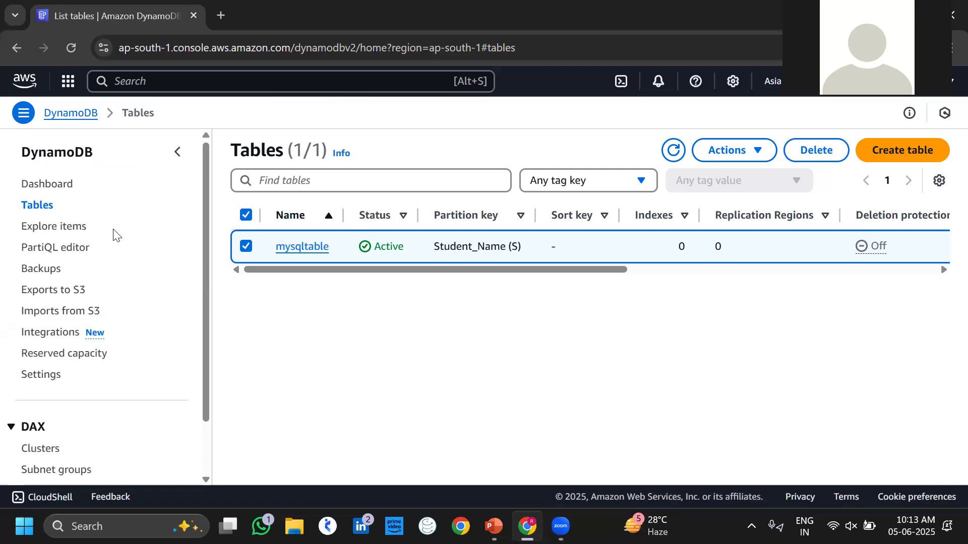
# Open the S3 console in a new browser tab and show the empty General purpose buckets list.
pyautogui.click(196, 76)
pyautogui.write('s3')
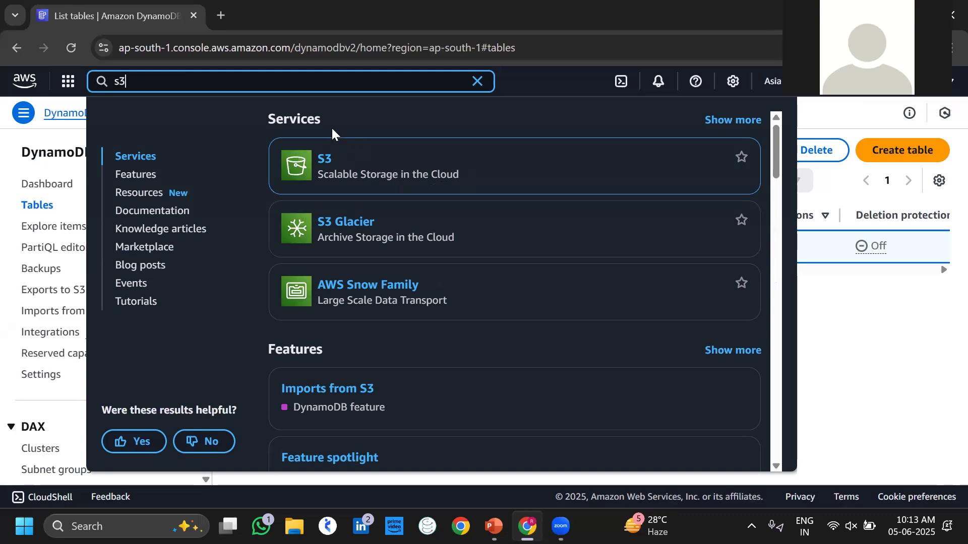
pyautogui.rightClick(323, 160)
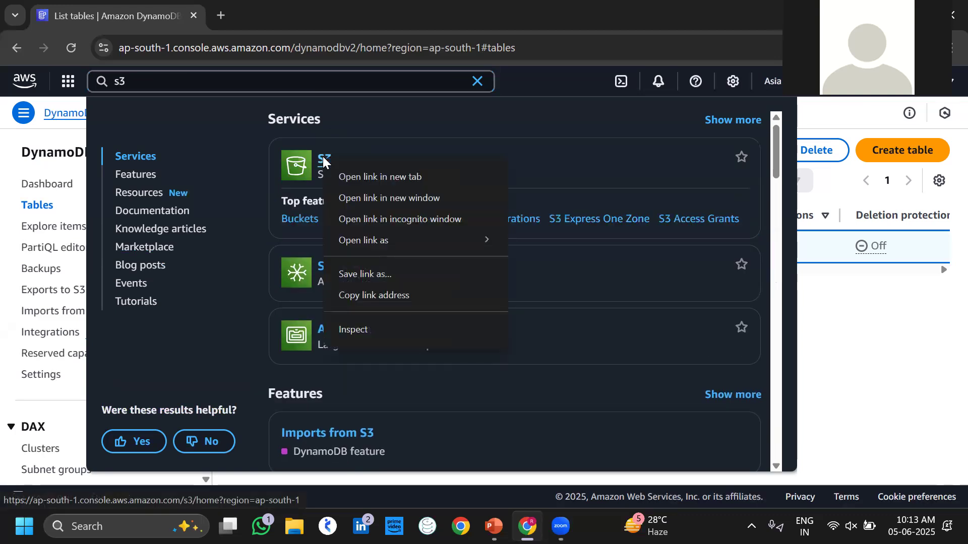
pyautogui.click(359, 178)
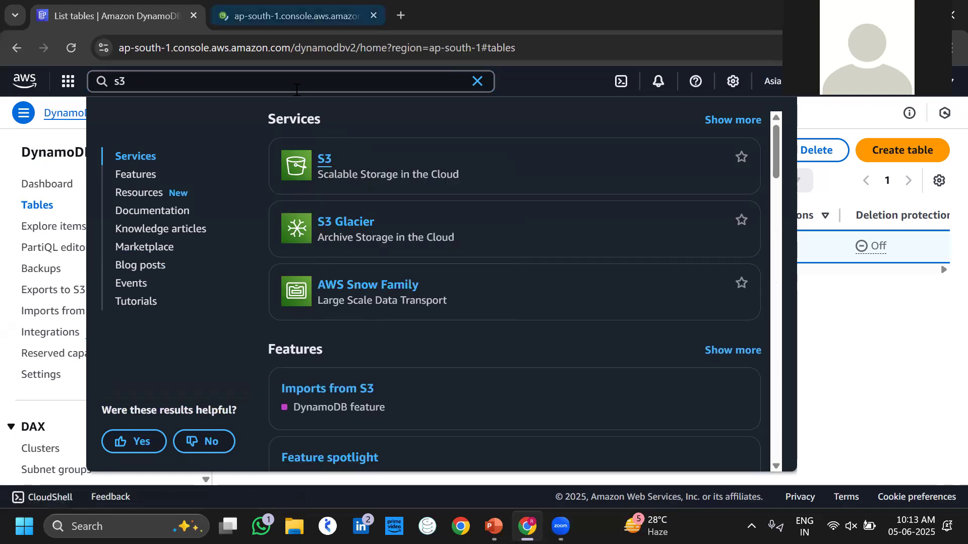
pyautogui.hotkey('ctrl', 'Tab')
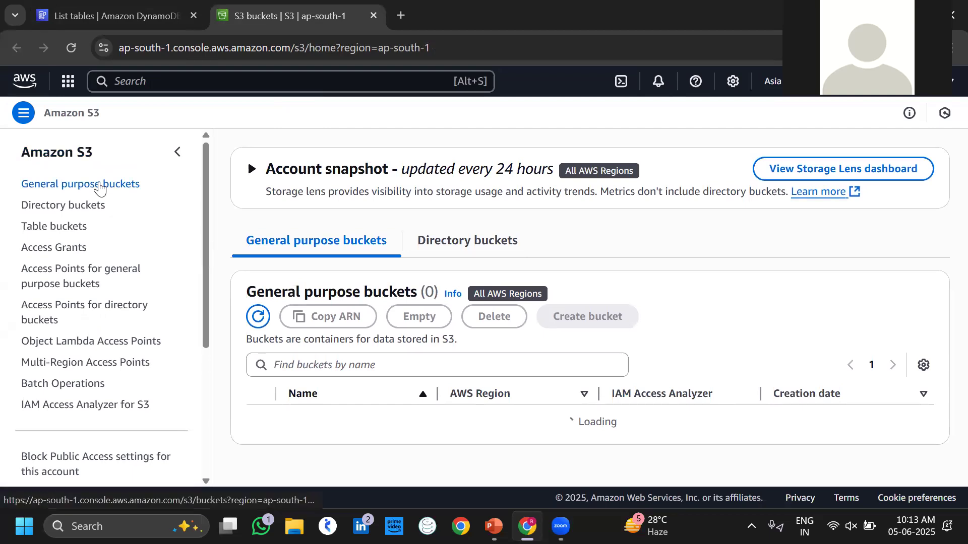
pyautogui.click(100, 187)
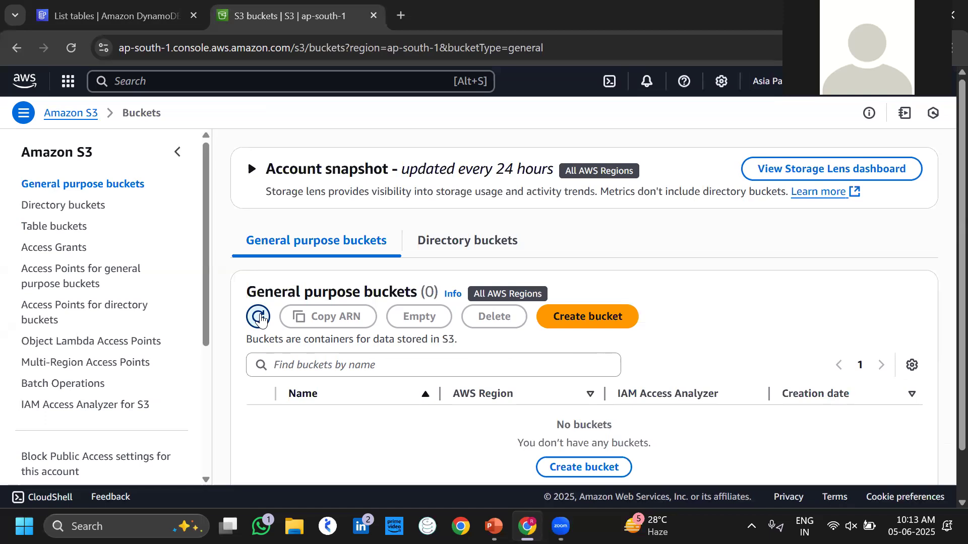
# Create the bucket restoremydb with default settings: ACLs disabled, public access blocked, SSE-S3 encryption.
pyautogui.click(589, 317)
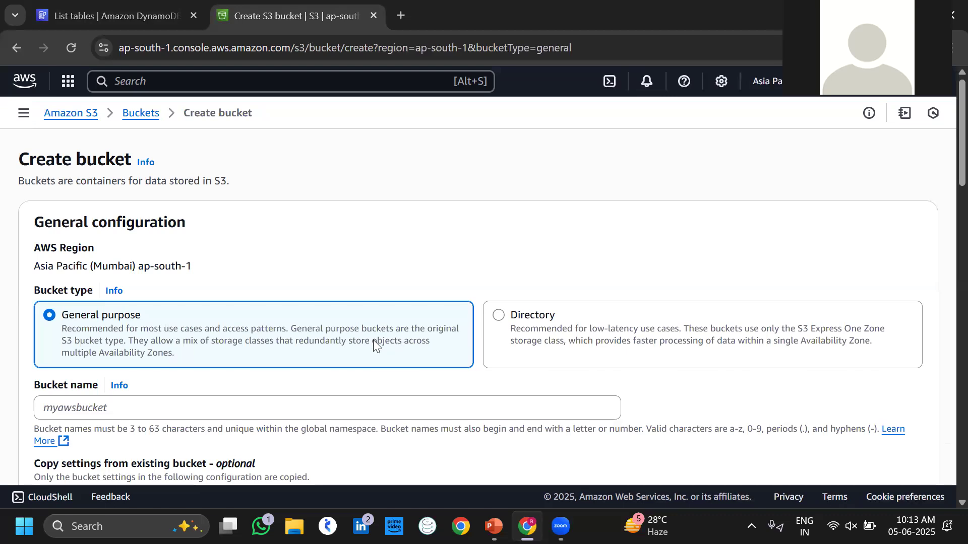
pyautogui.scroll(-2, 373, 340)
pyautogui.click(441, 342)
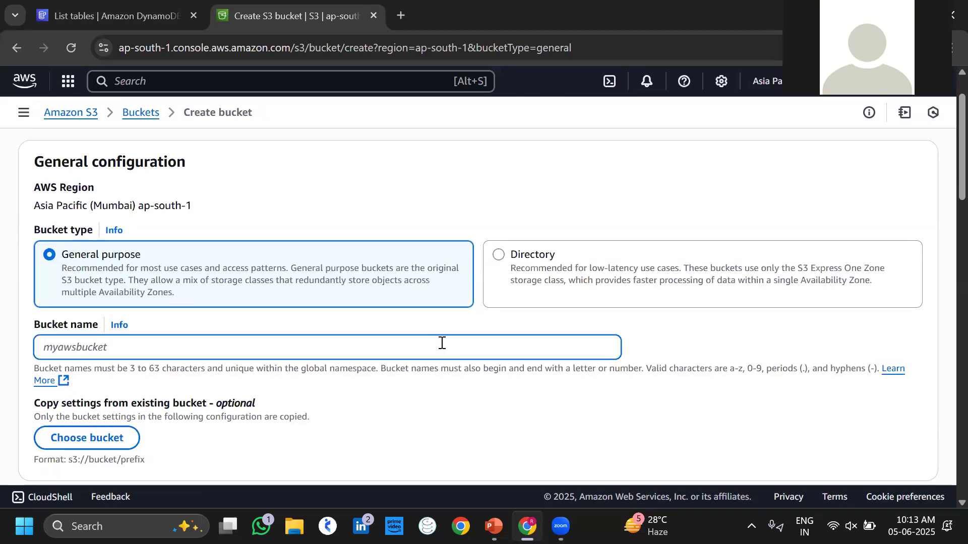
pyautogui.write('restoremydb')
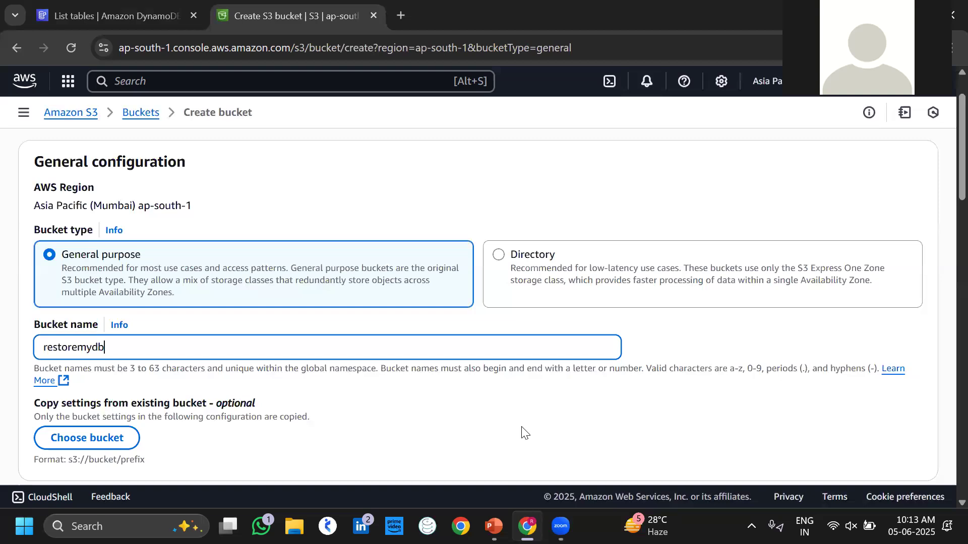
pyautogui.scroll(-3, 523, 429)
pyautogui.click(111, 275)
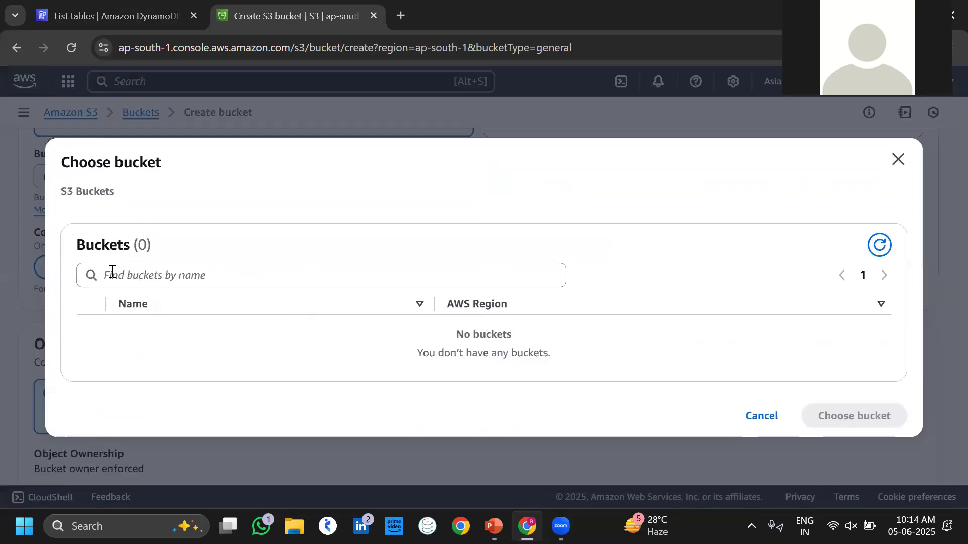
pyautogui.click(898, 159)
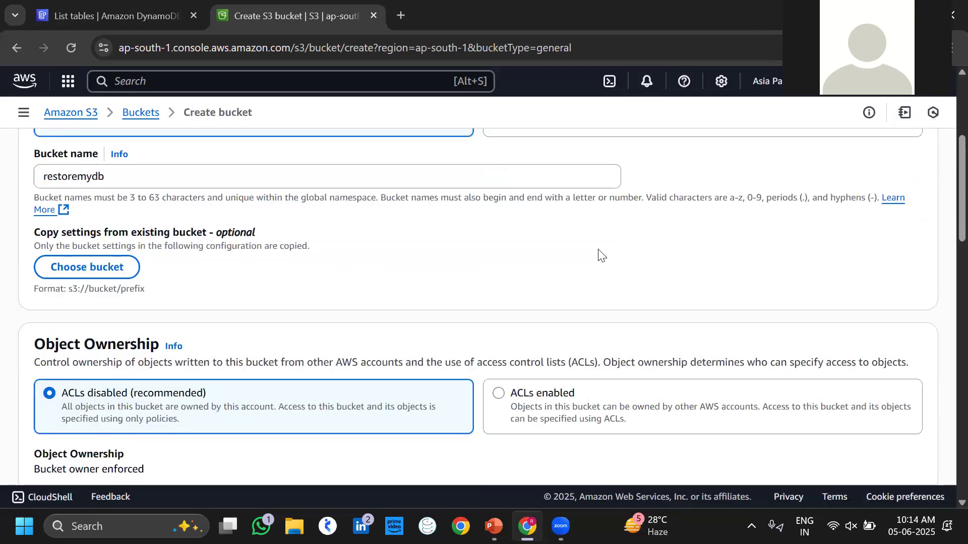
pyautogui.scroll(-10, 602, 254)
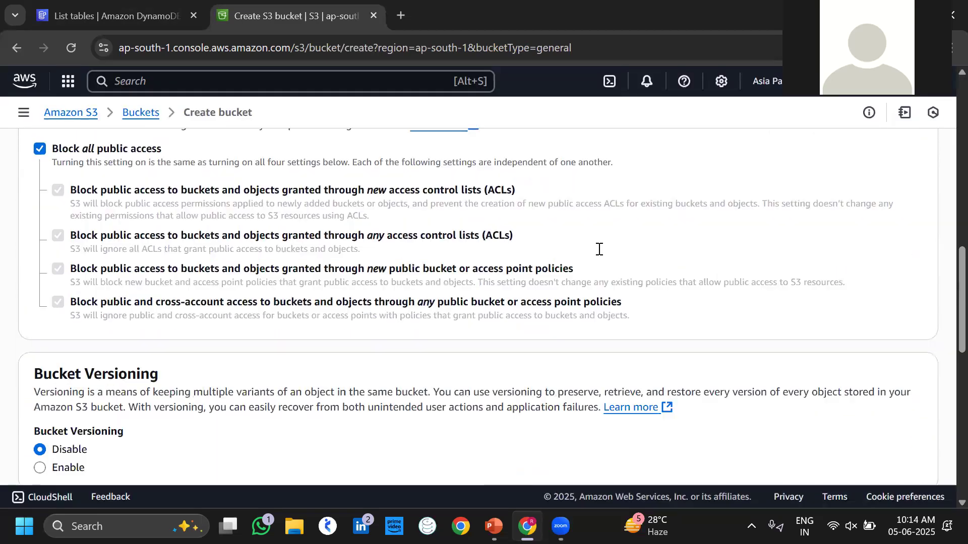
pyautogui.scroll(-5, 599, 249)
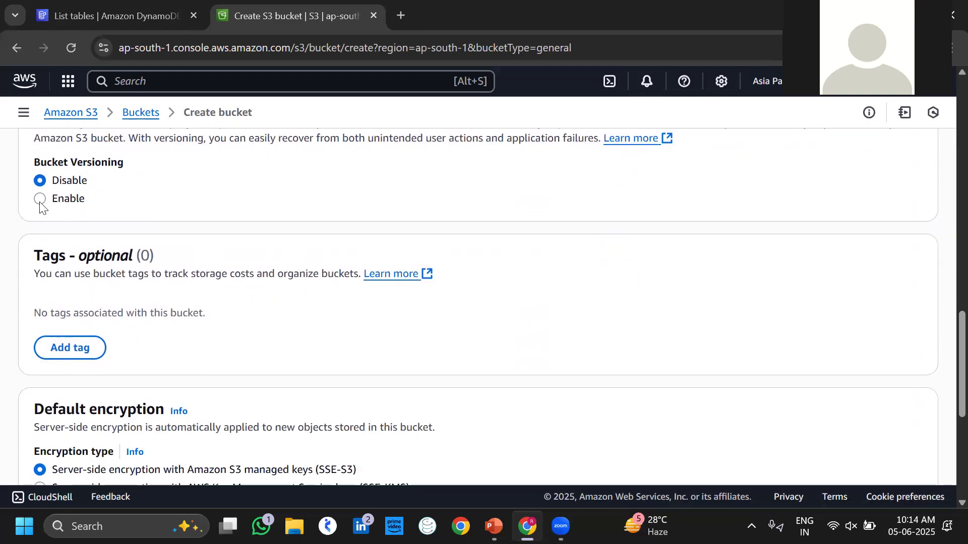
pyautogui.scroll(-6, 212, 250)
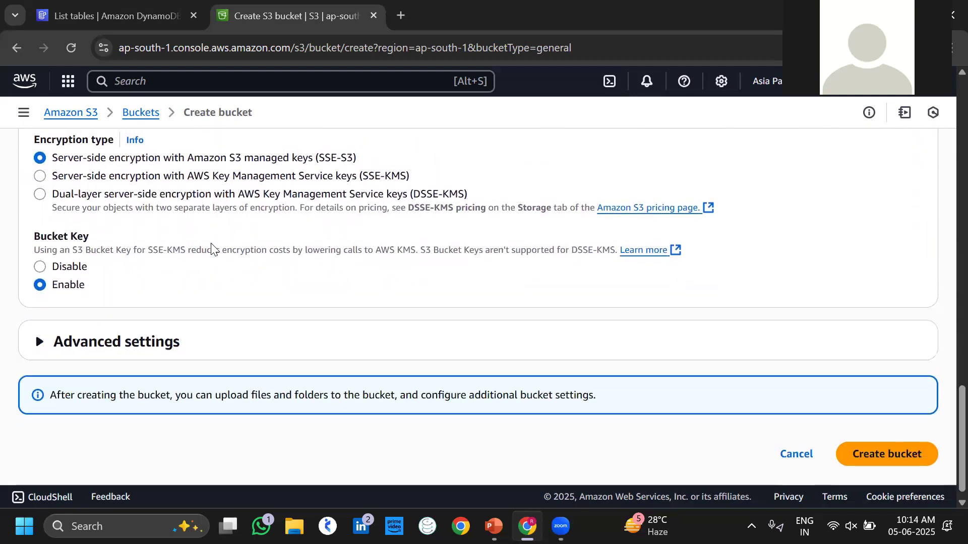
pyautogui.scroll(-1, 212, 249)
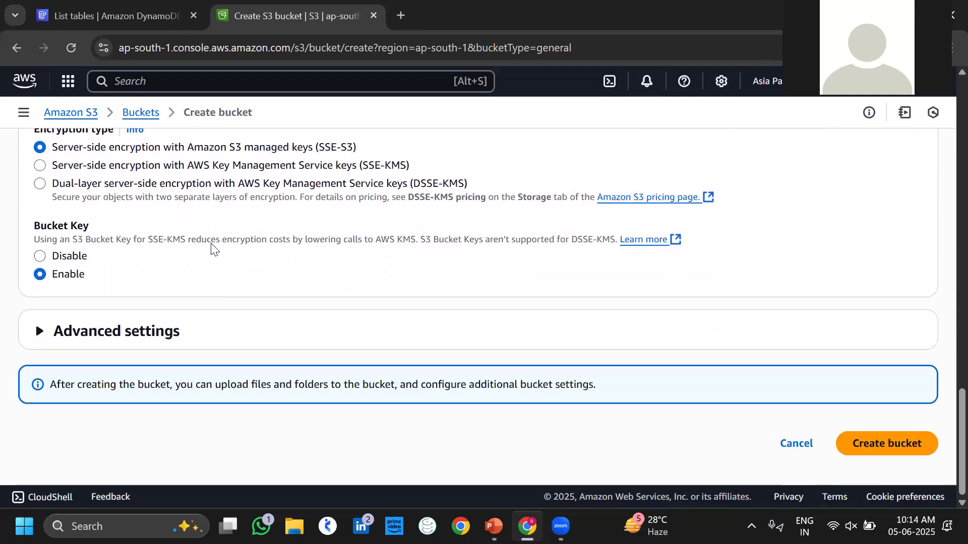
pyautogui.click(874, 435)
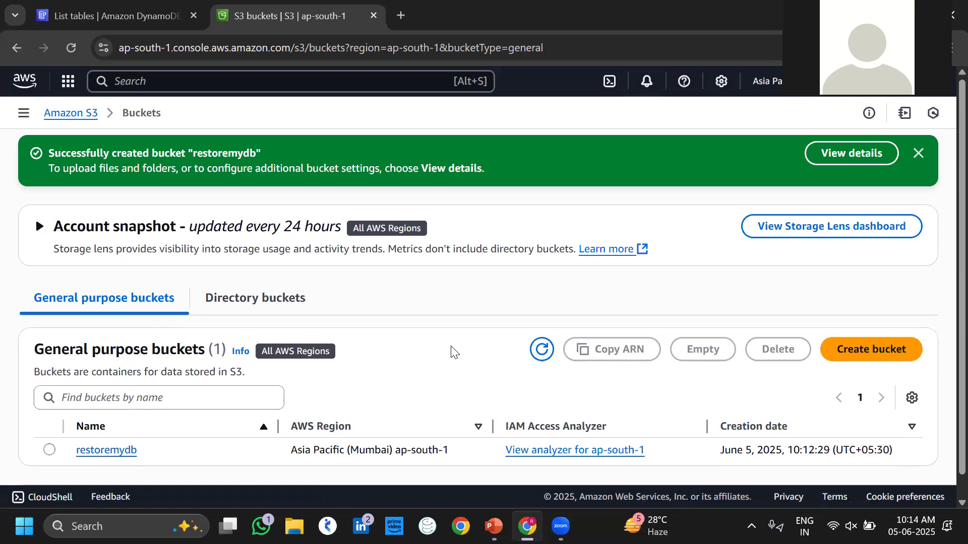
# Back in the DynamoDB tab, start a new export from the Exports to S3 page.
pyautogui.click(136, 6)
pyautogui.click(2, 157)
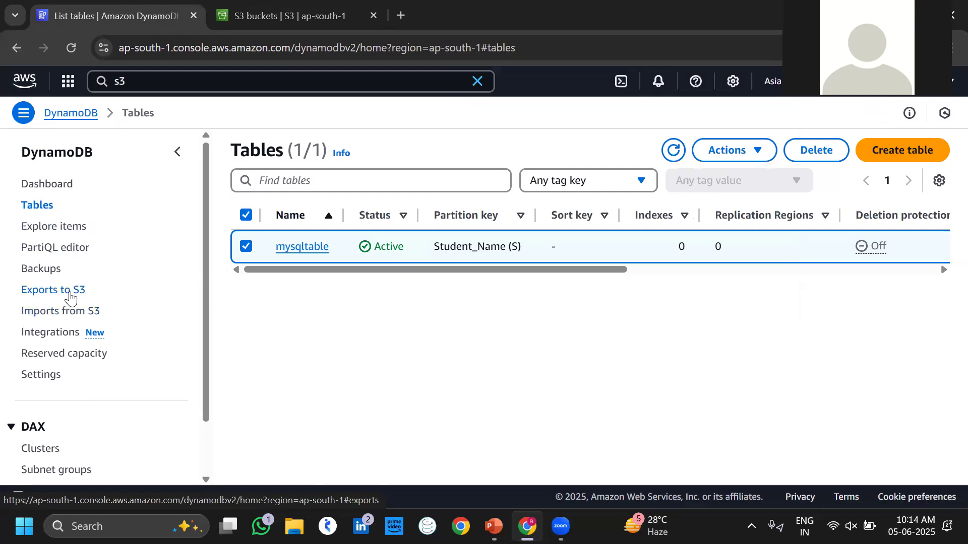
pyautogui.click(70, 296)
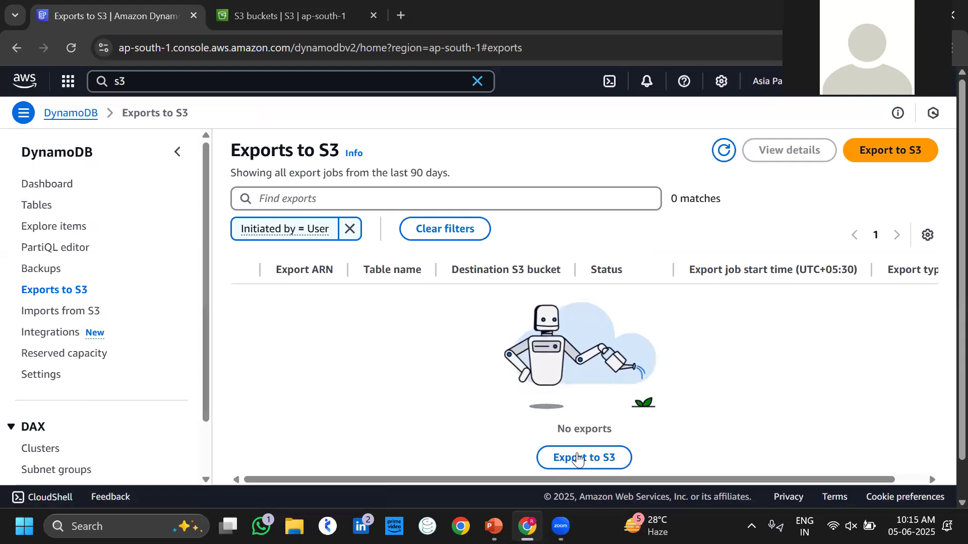
pyautogui.click(588, 459)
pyautogui.click(362, 261)
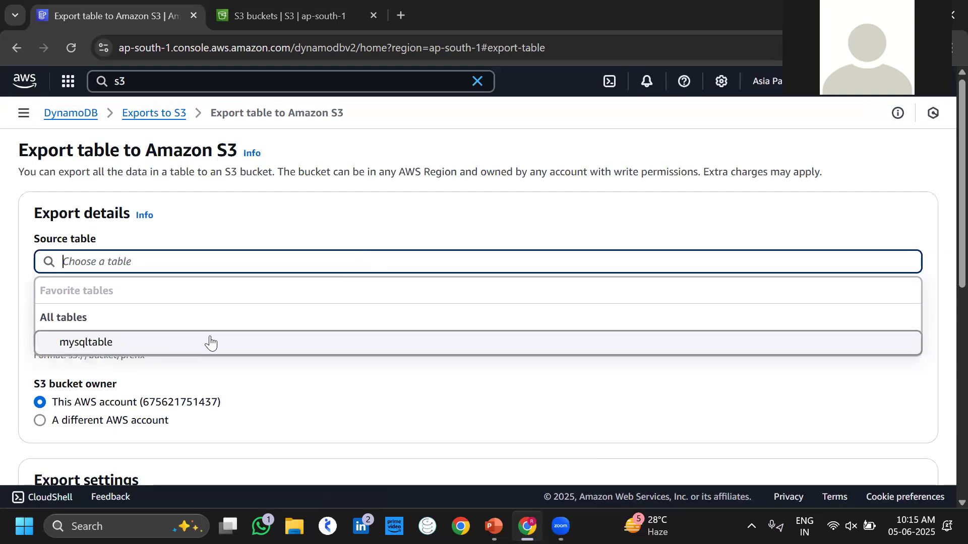
pyautogui.click(211, 343)
pyautogui.click(874, 318)
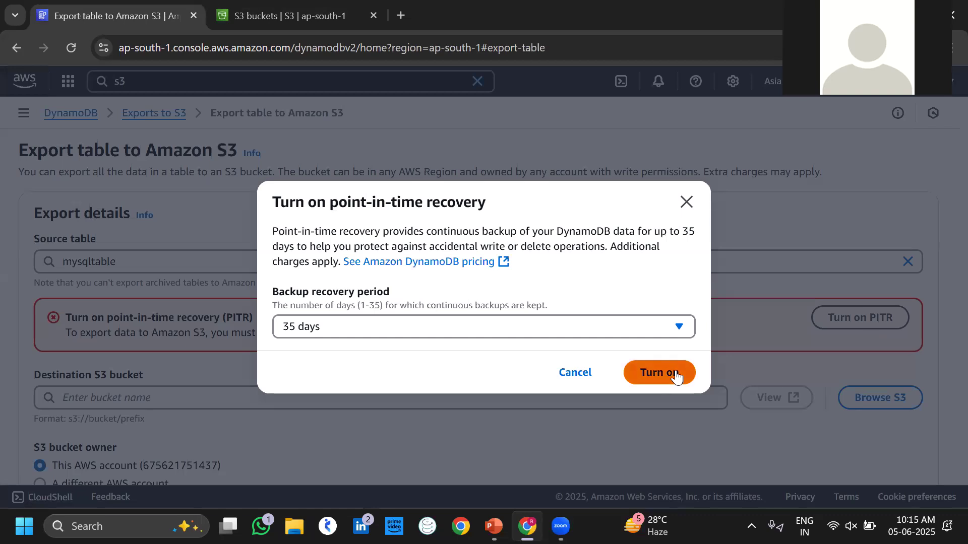
pyautogui.click(676, 373)
pyautogui.scroll(-1, 554, 367)
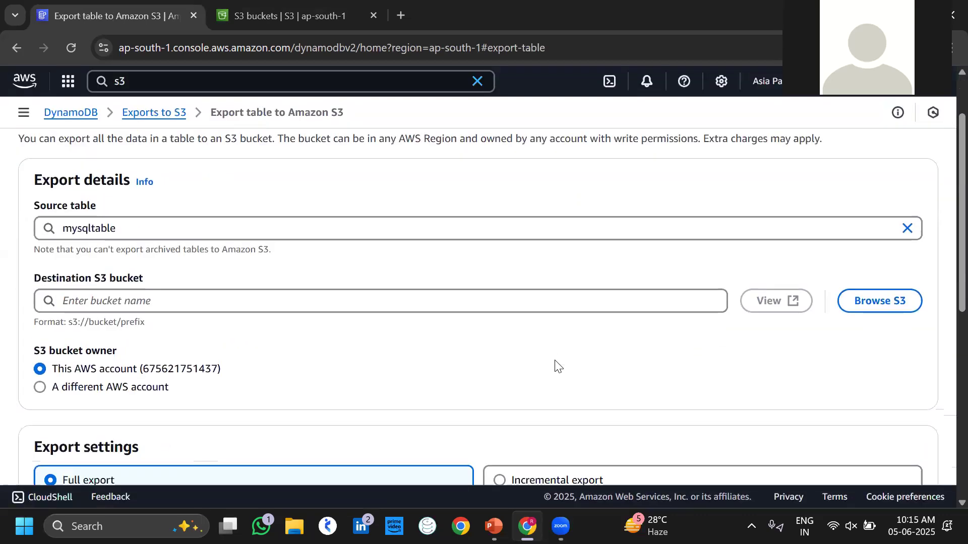
pyautogui.click(859, 313)
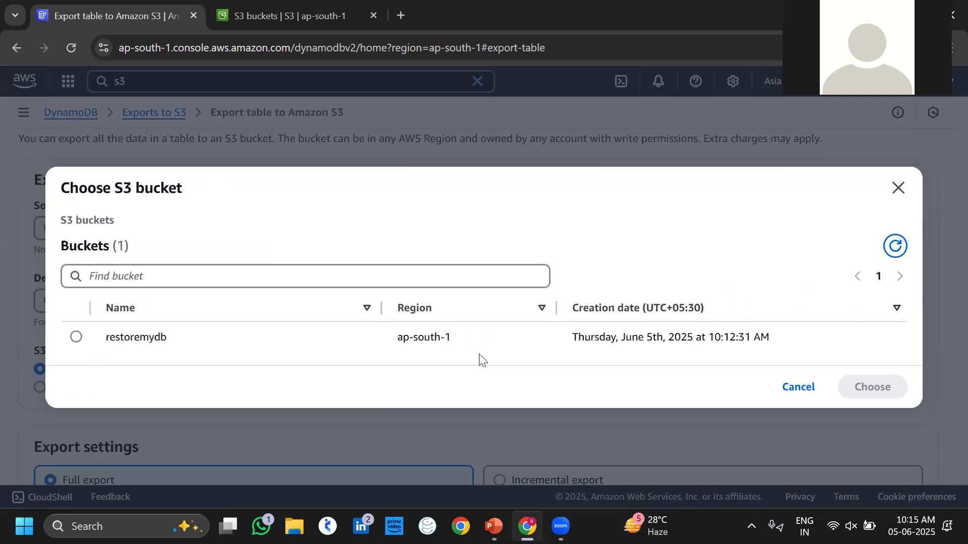
pyautogui.click(76, 336)
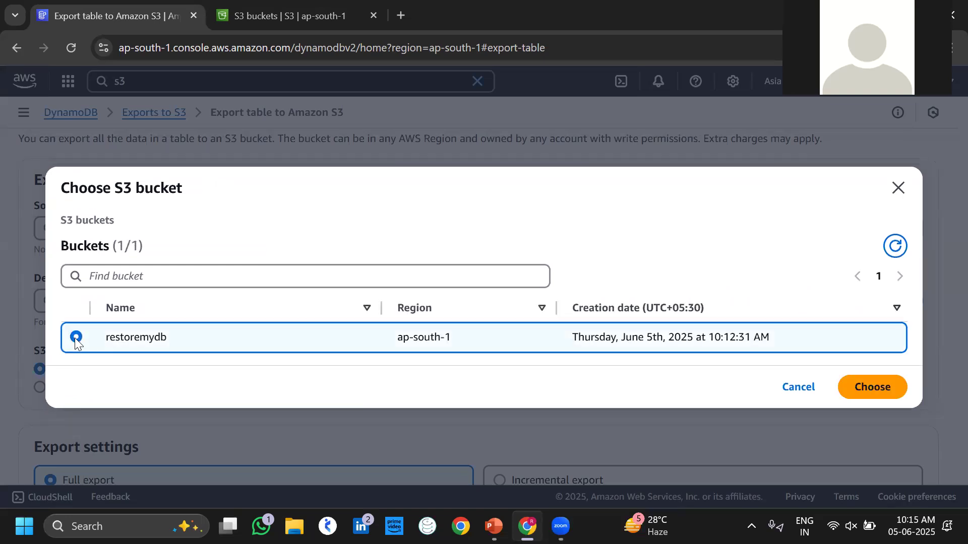
pyautogui.click(866, 384)
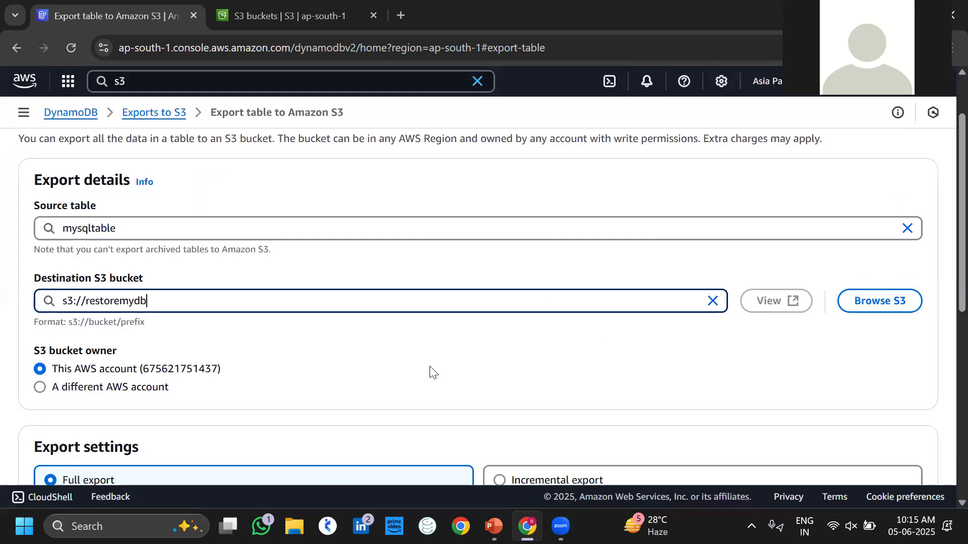
pyautogui.scroll(-2, 430, 371)
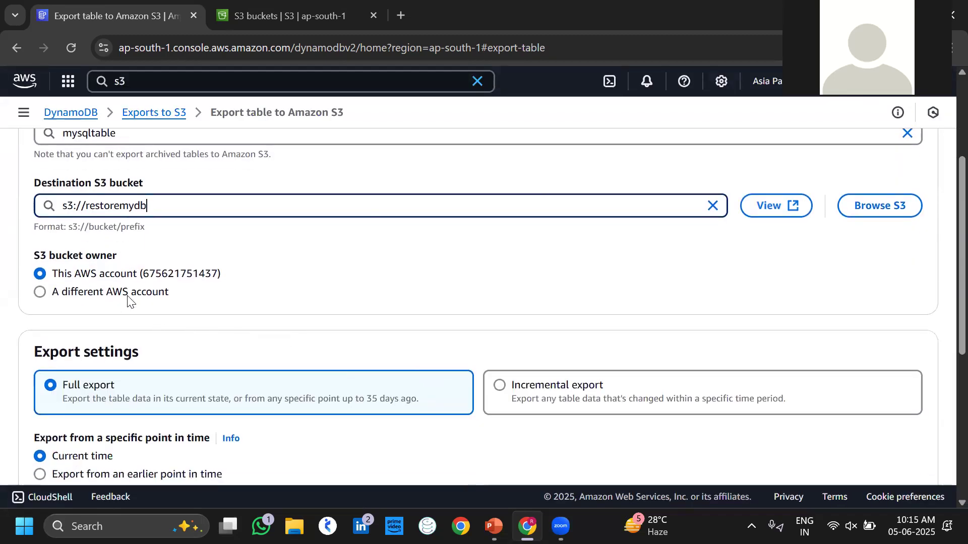
pyautogui.click(43, 296)
pyautogui.click(153, 317)
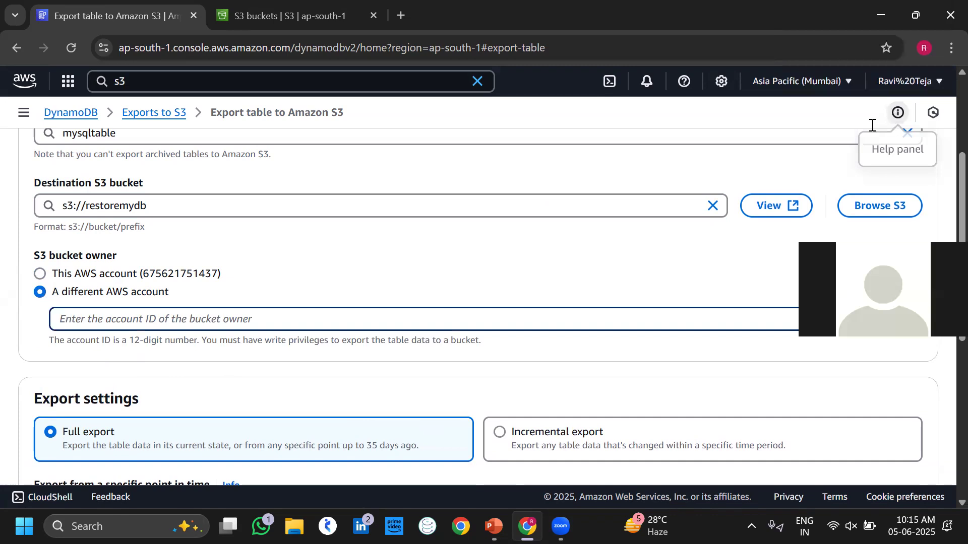
pyautogui.click(882, 84)
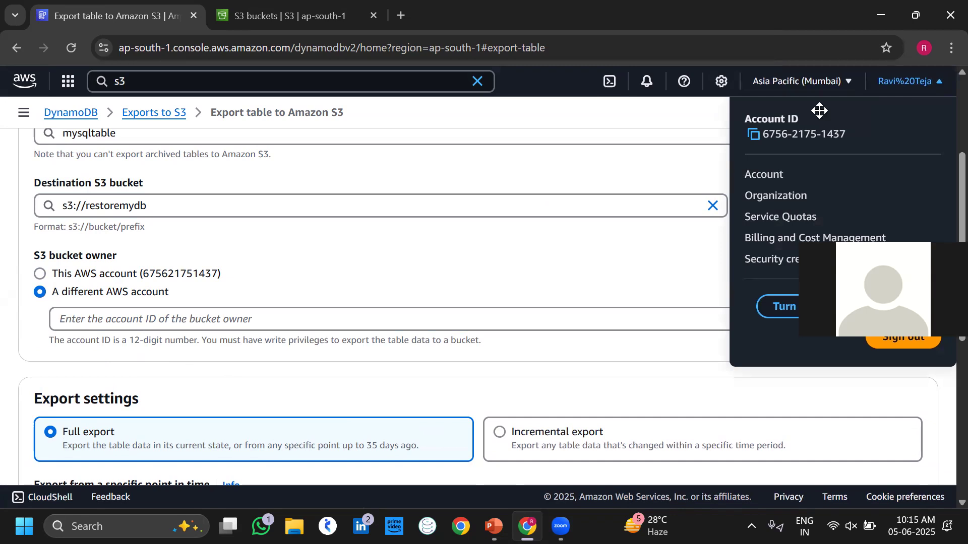
pyautogui.moveTo(819, 111); pyautogui.dragTo(827, 103)
pyautogui.click(190, 292)
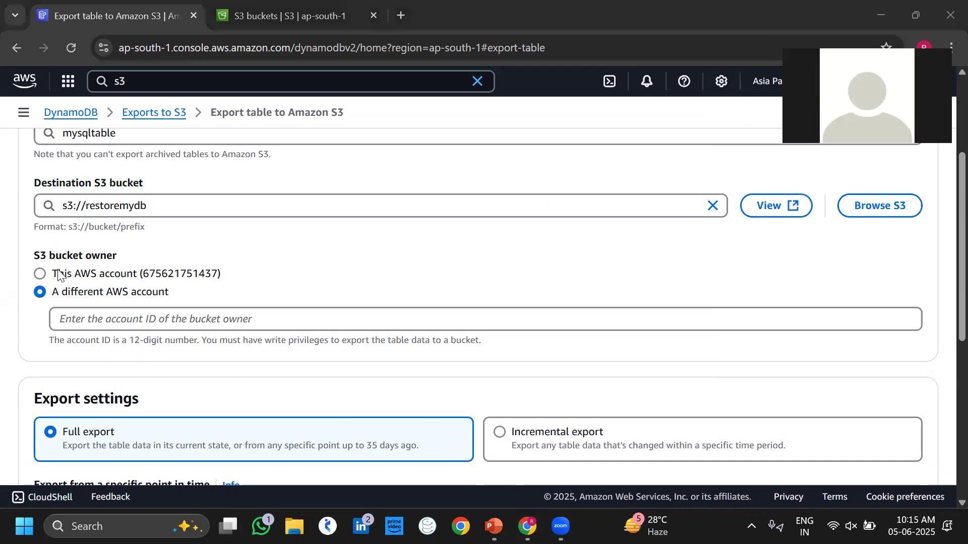
pyautogui.click(40, 275)
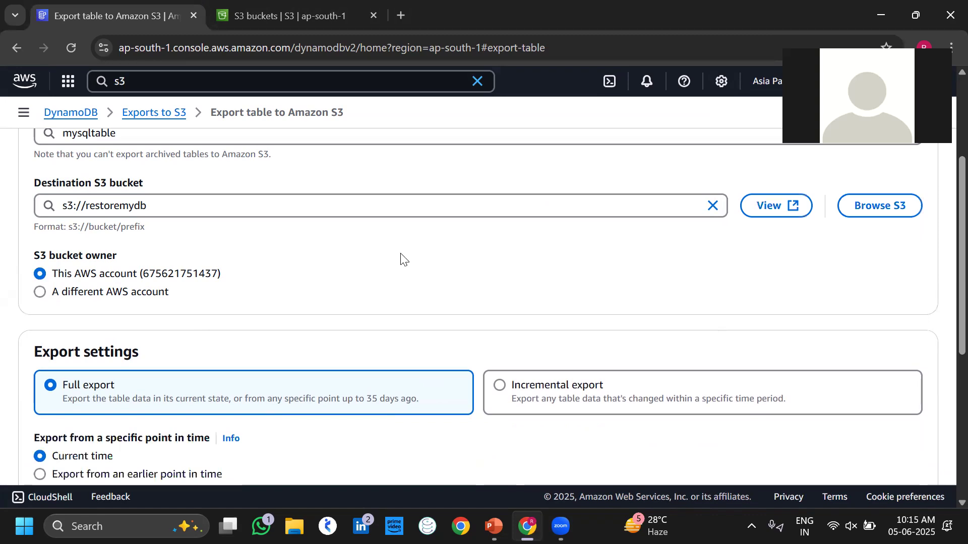
pyautogui.scroll(-3, 401, 260)
pyautogui.scroll(-1, 401, 260)
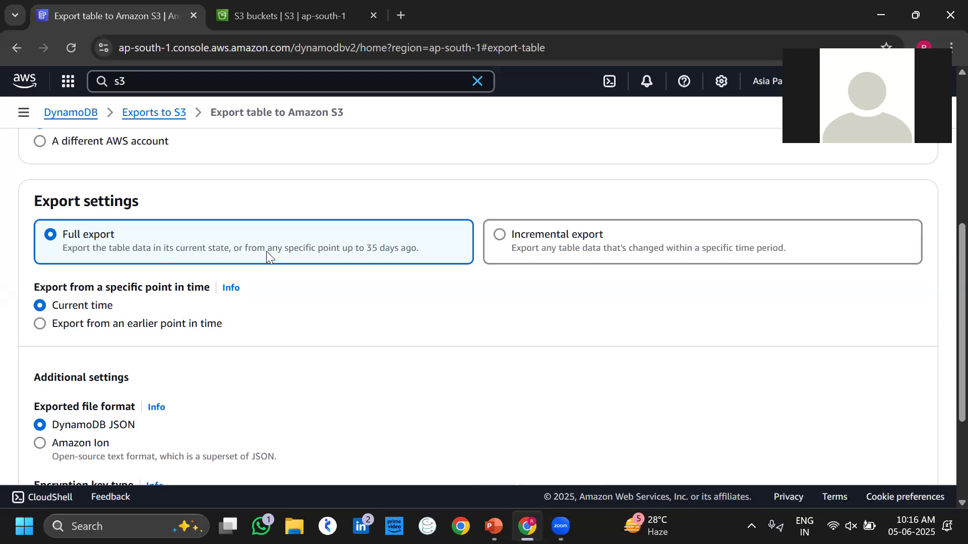
# Submit a full export of mysqltable to s3://restoremydb with DynamoDB JSON and SSE-S3 defaults.
pyautogui.scroll(-3, 389, 382)
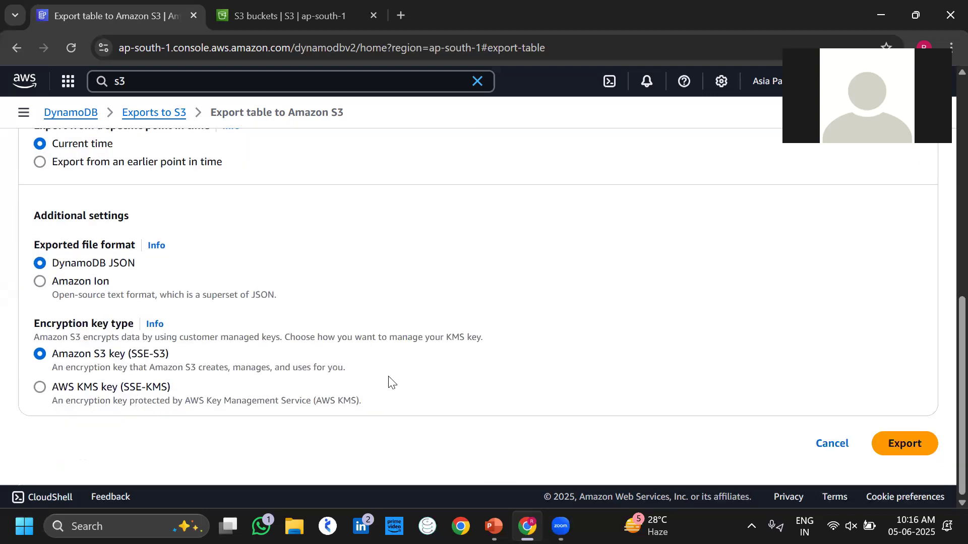
pyautogui.click(910, 442)
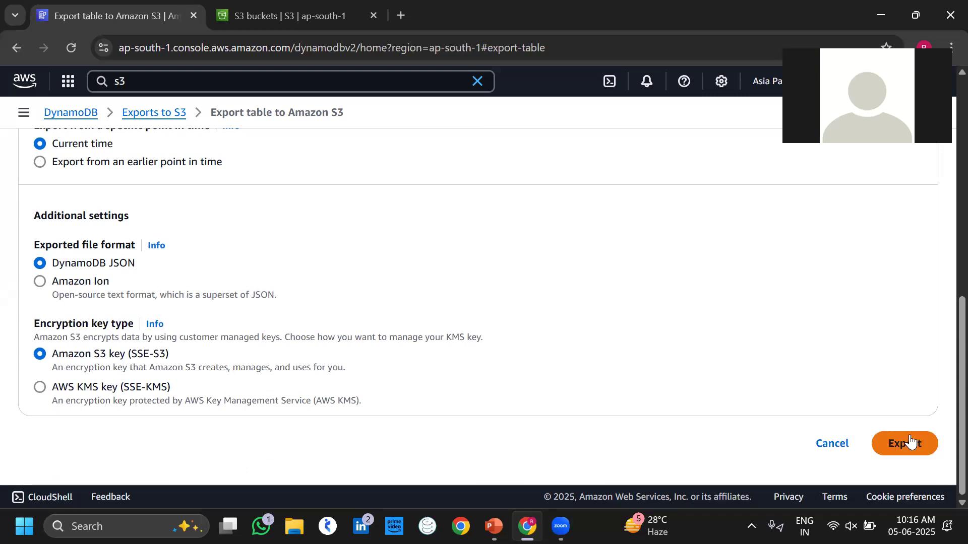
pyautogui.click(890, 447)
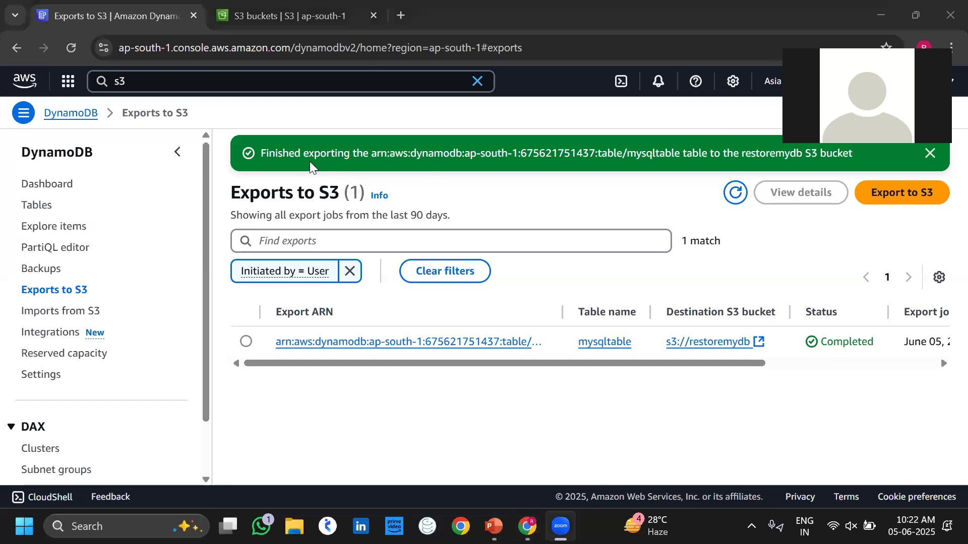
# After the export completes, check the S3 buckets tab and return to DynamoDB's exports list.
pyautogui.click(733, 194)
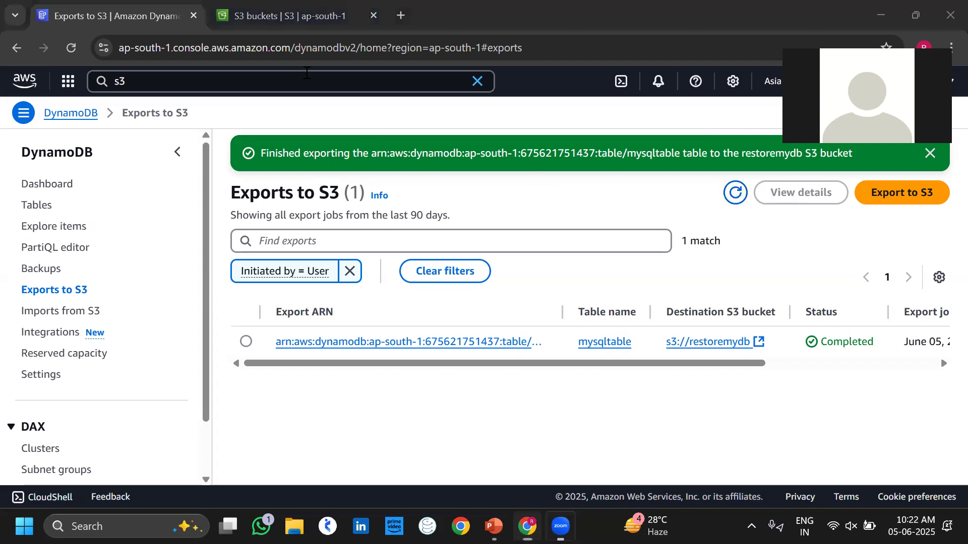
pyautogui.click(285, 16)
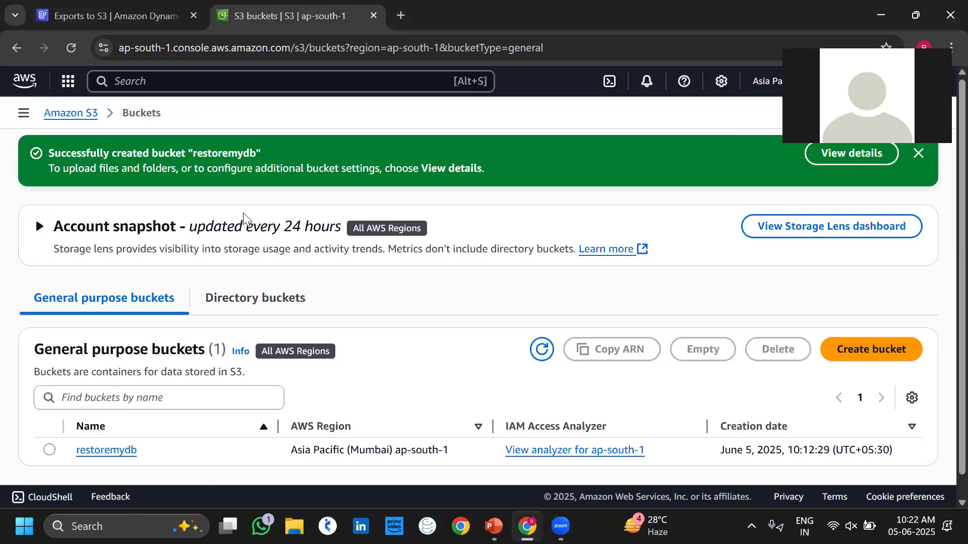
pyautogui.click(142, 10)
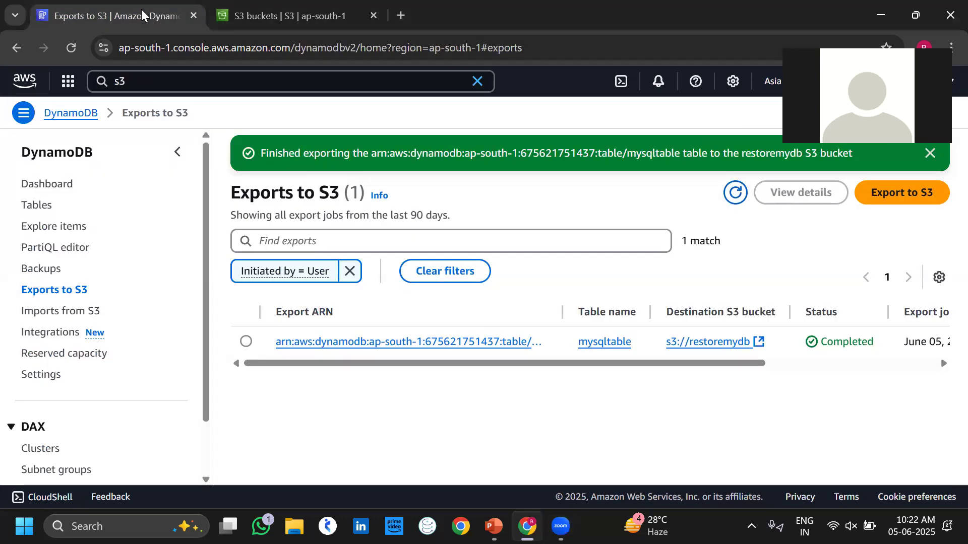
# Select mysqltable in the Tables list and turn on its deletion protection.
pyautogui.click(37, 206)
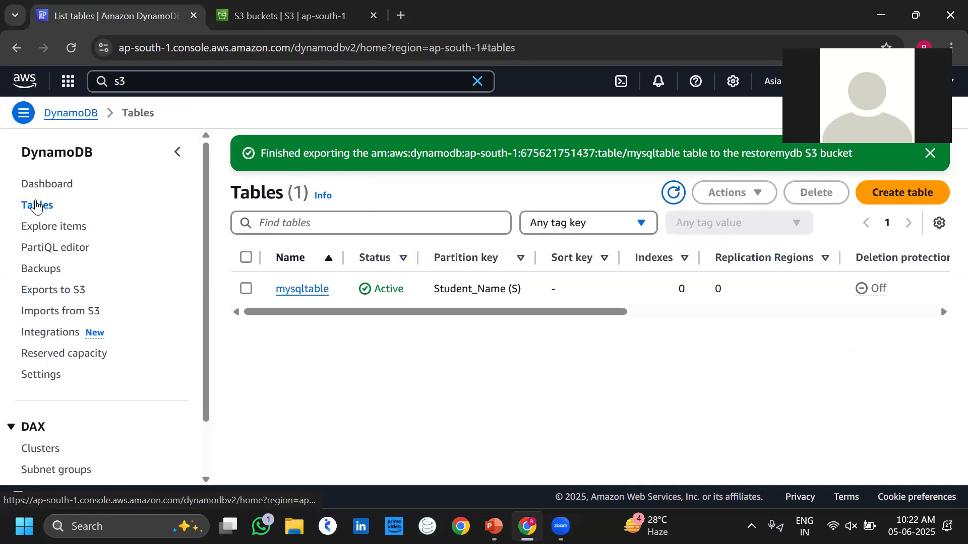
pyautogui.click(246, 289)
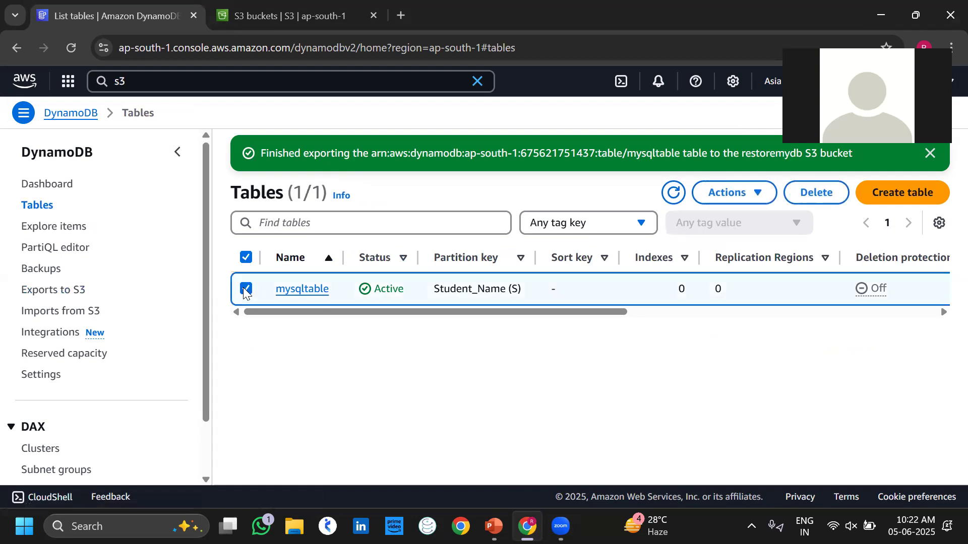
pyautogui.hotkey('ctrl', 'Tab')
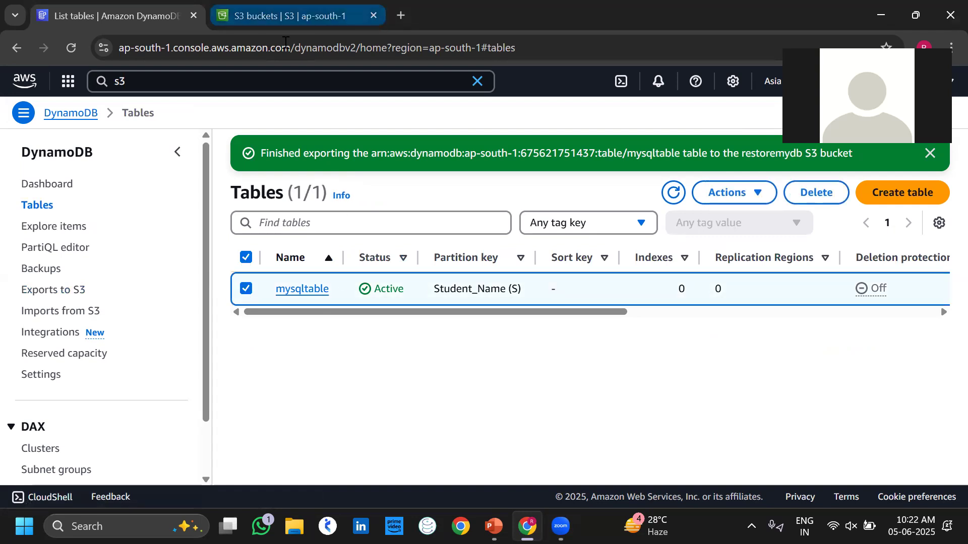
pyautogui.click(123, 5)
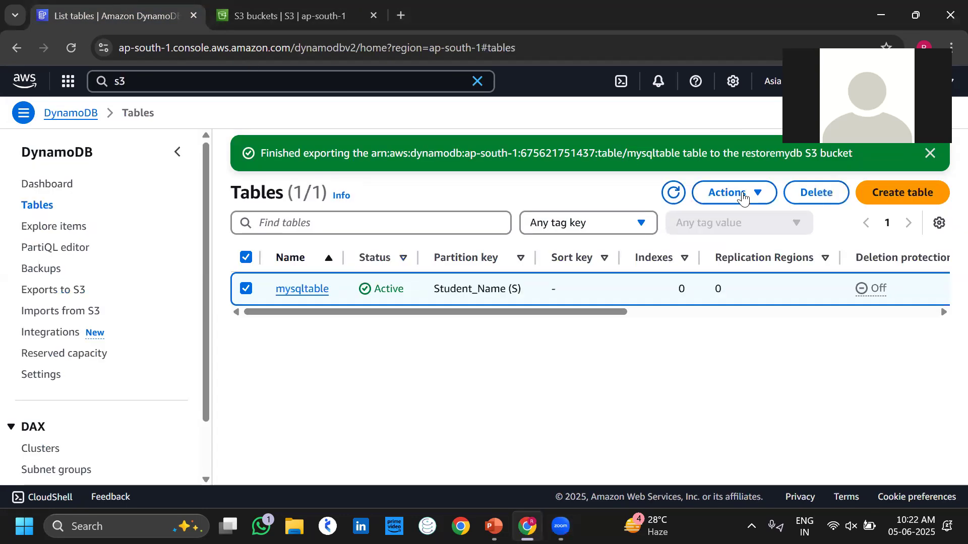
pyautogui.click(760, 190)
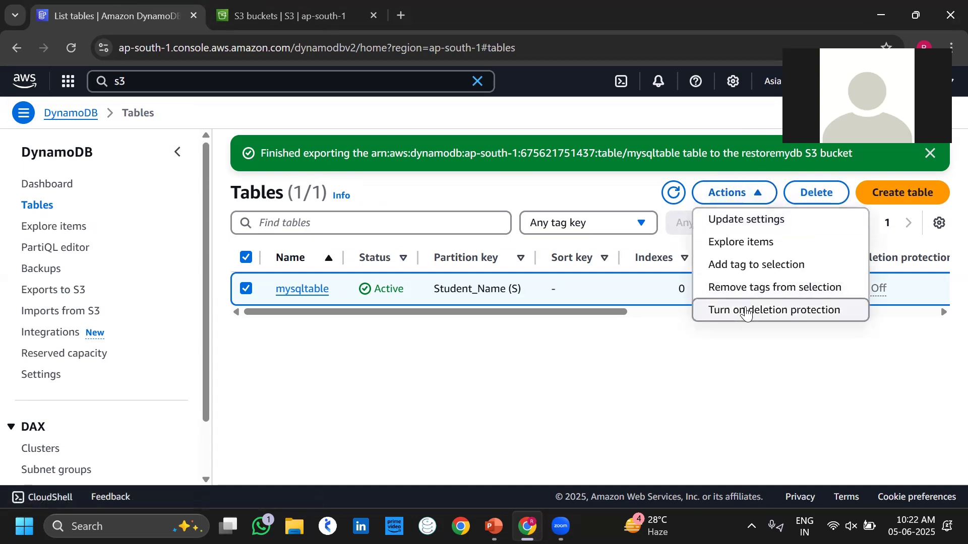
pyautogui.click(747, 312)
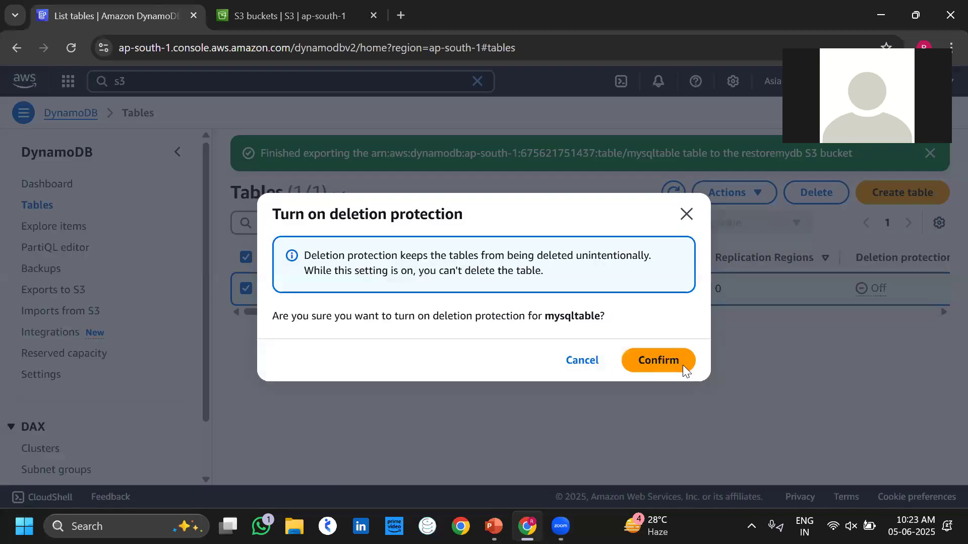
pyautogui.click(681, 366)
# Attempt to delete mysqltable, get blocked, then turn deletion protection back off.
pyautogui.click(252, 292)
pyautogui.click(802, 192)
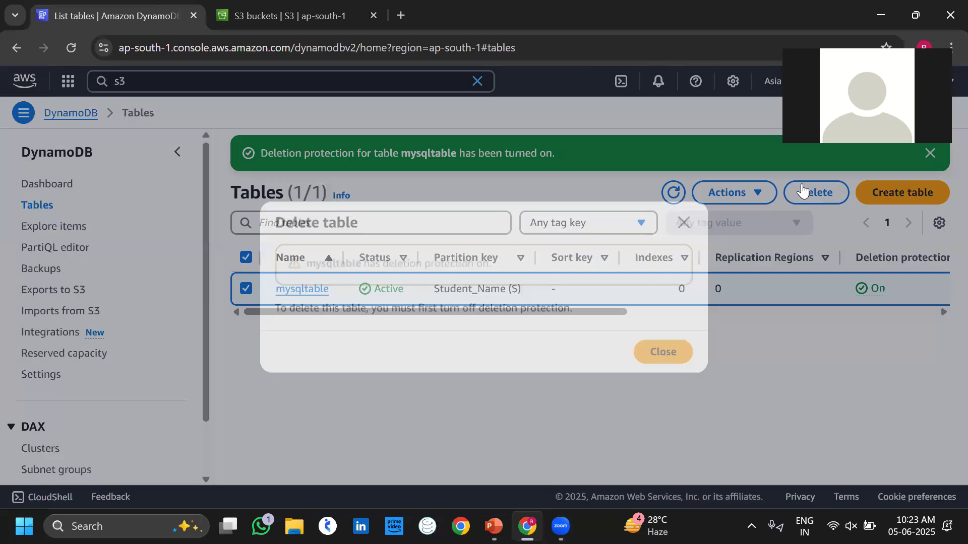
pyautogui.click(674, 352)
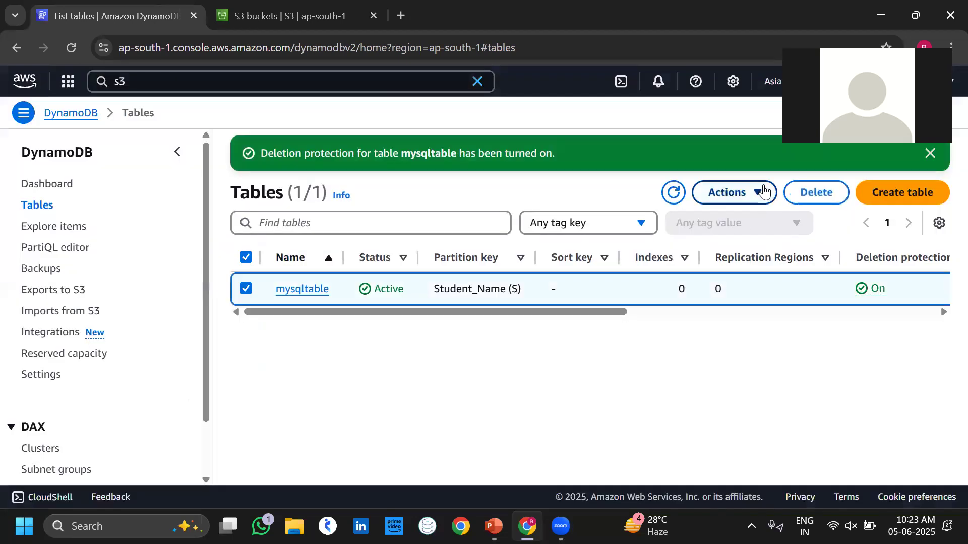
pyautogui.click(763, 191)
pyautogui.click(751, 308)
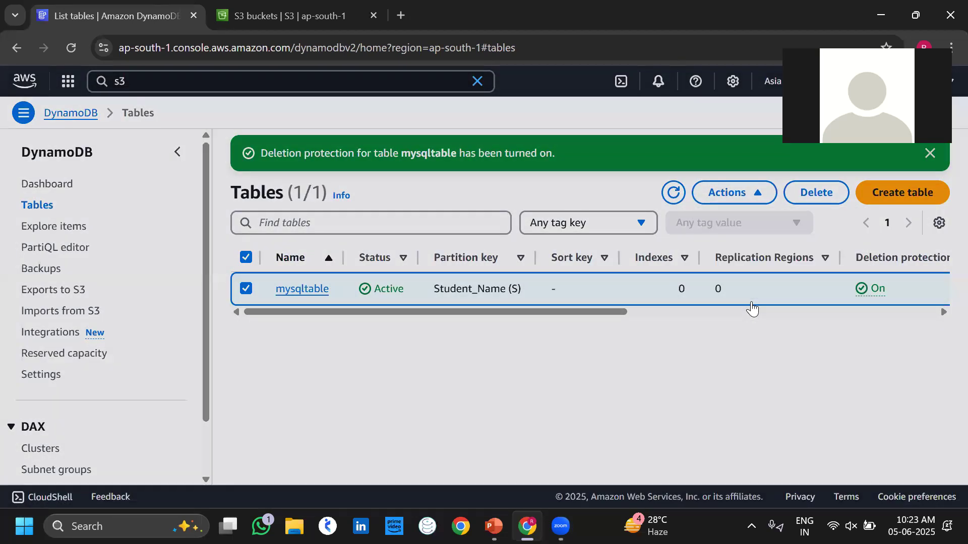
pyautogui.click(676, 369)
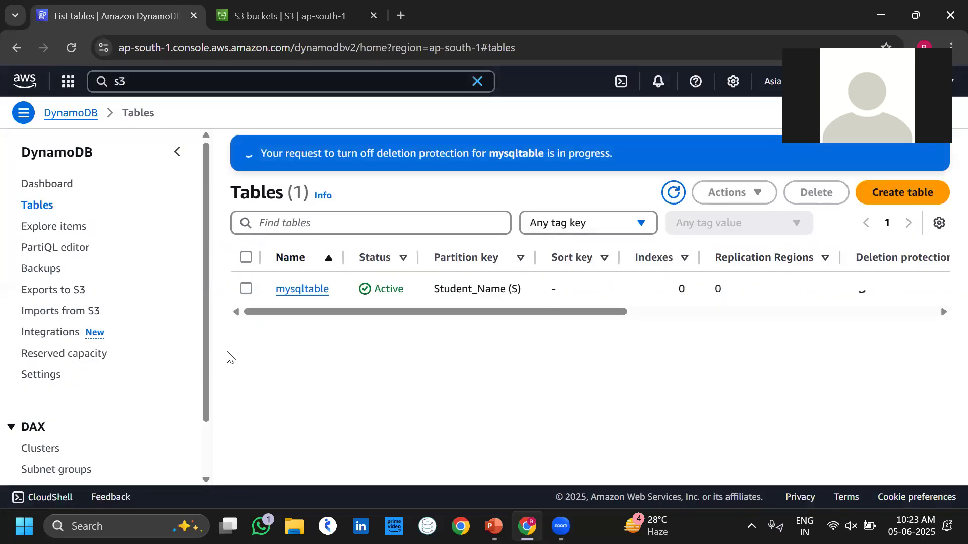
# Reselect mysqltable, retry deletion, dismiss the warning and refresh the tables list.
pyautogui.click(247, 290)
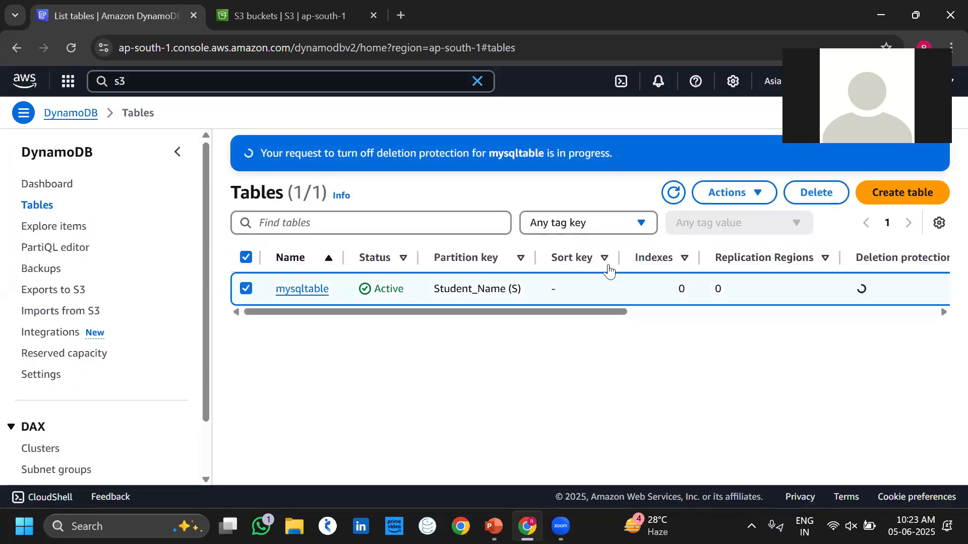
pyautogui.click(810, 196)
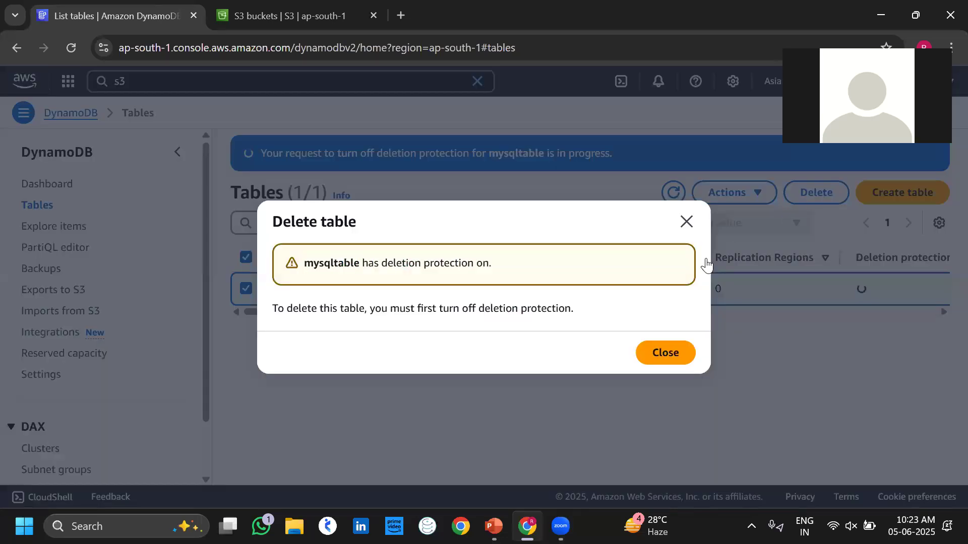
pyautogui.click(687, 223)
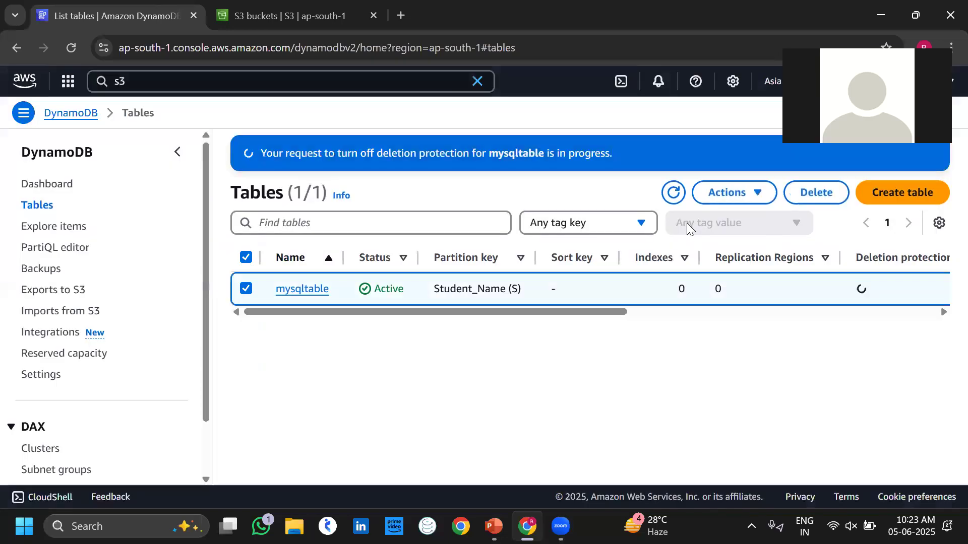
pyautogui.click(672, 194)
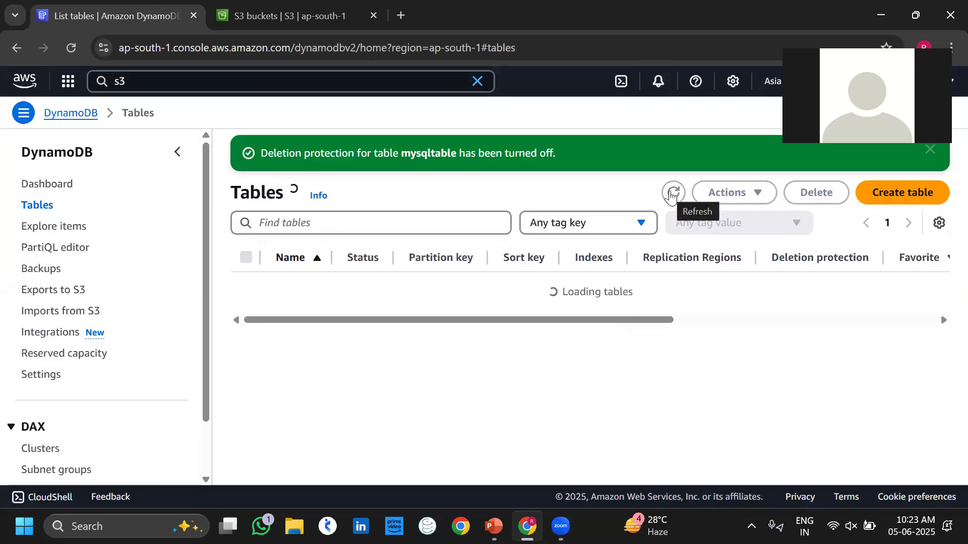
# Delete mysqltable by confirming with 'confirm', then dismiss both notification banners.
pyautogui.click(249, 288)
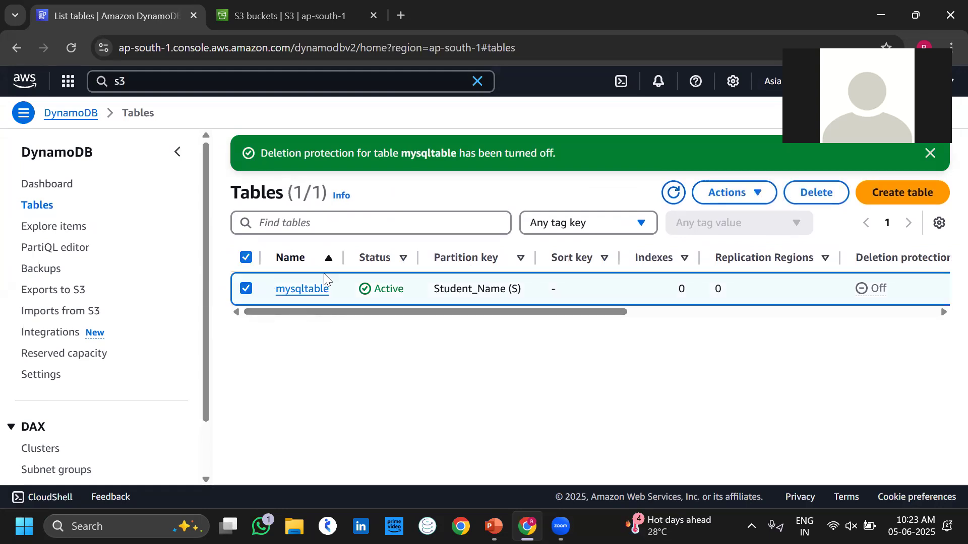
pyautogui.click(823, 194)
pyautogui.write('confirm')
pyautogui.press('Return')
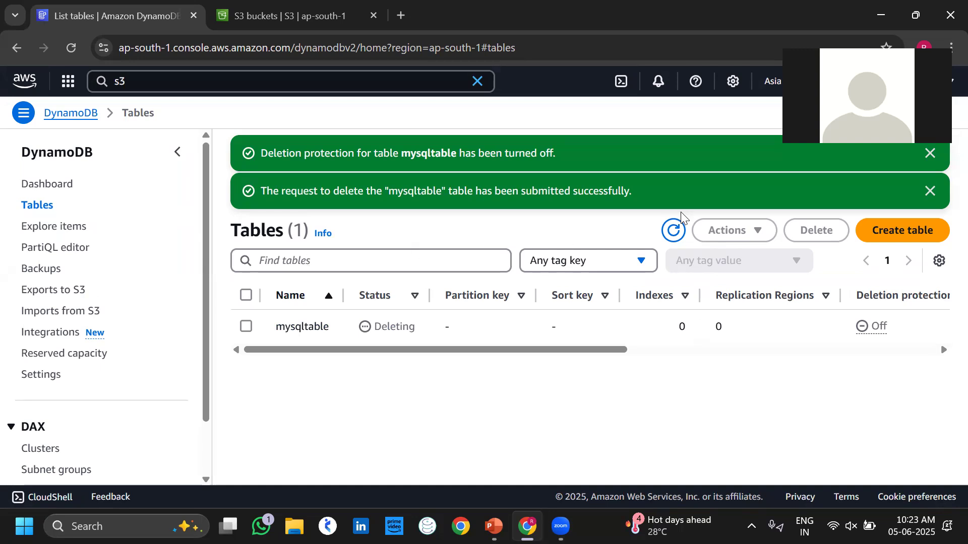
pyautogui.click(930, 190)
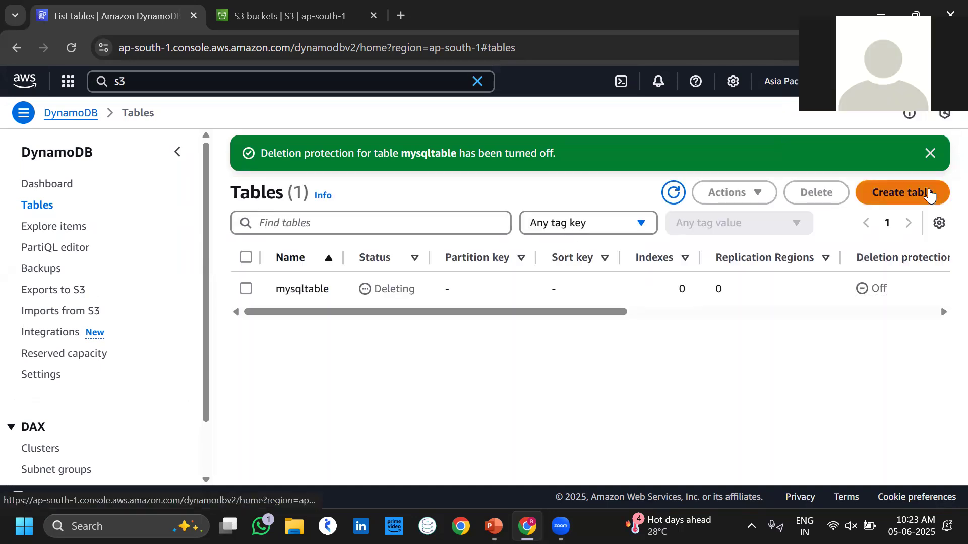
pyautogui.click(930, 153)
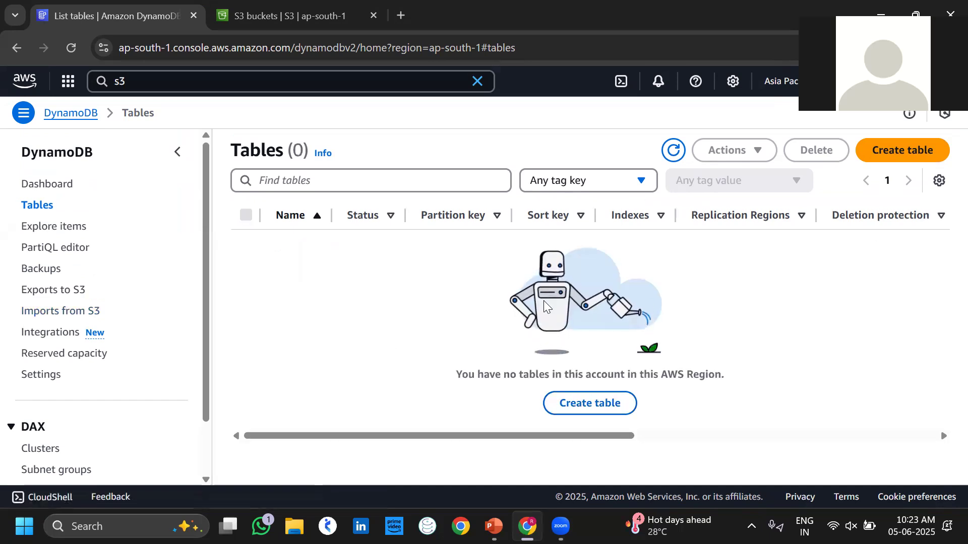
# Go to the S3 general purpose buckets list and open the restoremydb bucket.
pyautogui.click(229, 30)
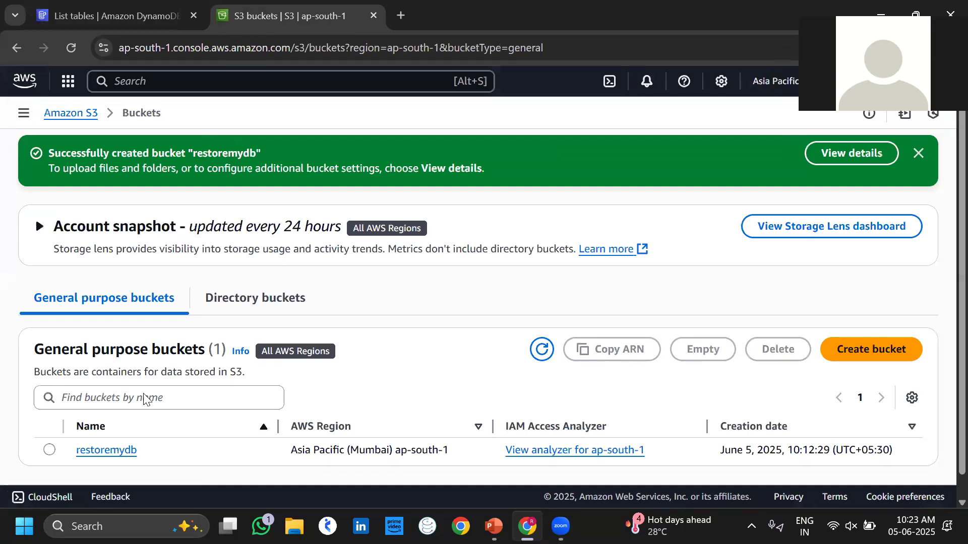
pyautogui.click(83, 115)
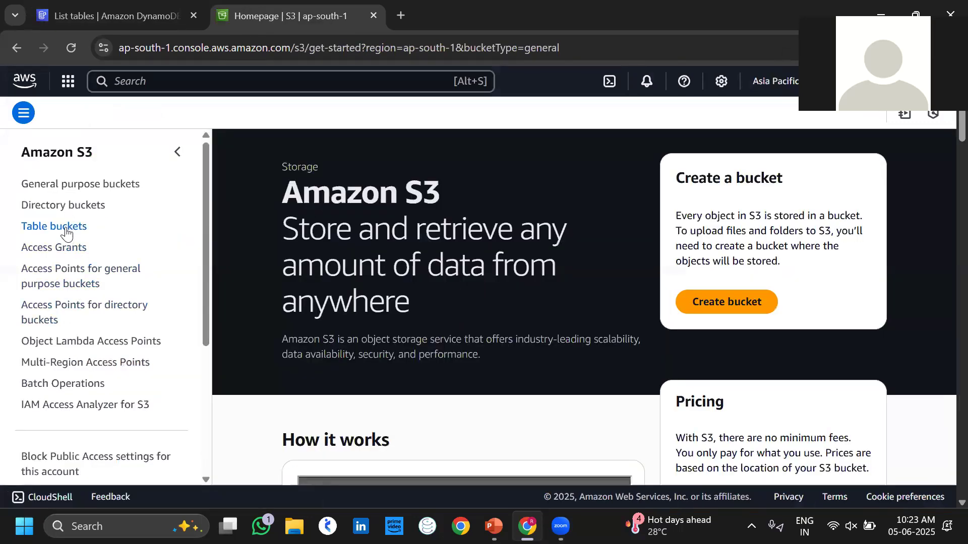
pyautogui.click(70, 227)
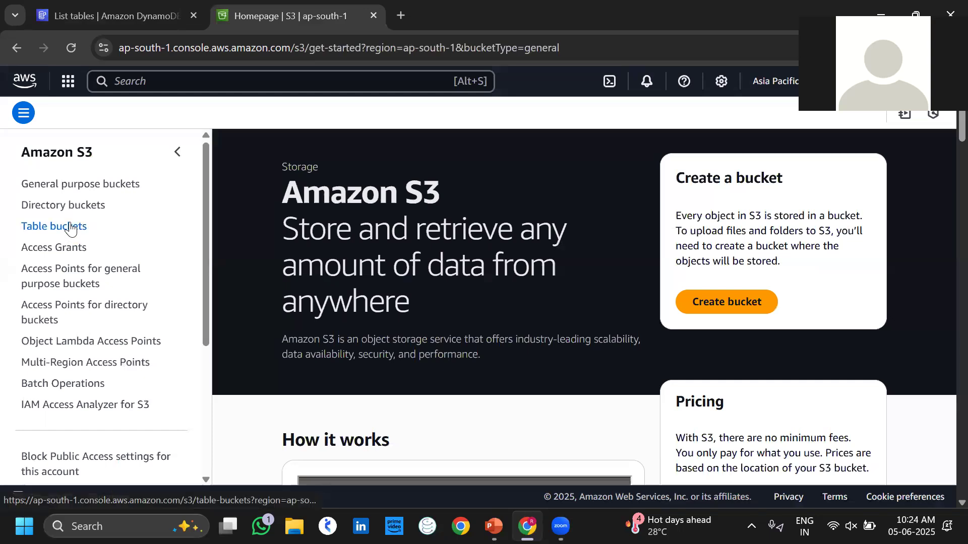
pyautogui.click(94, 187)
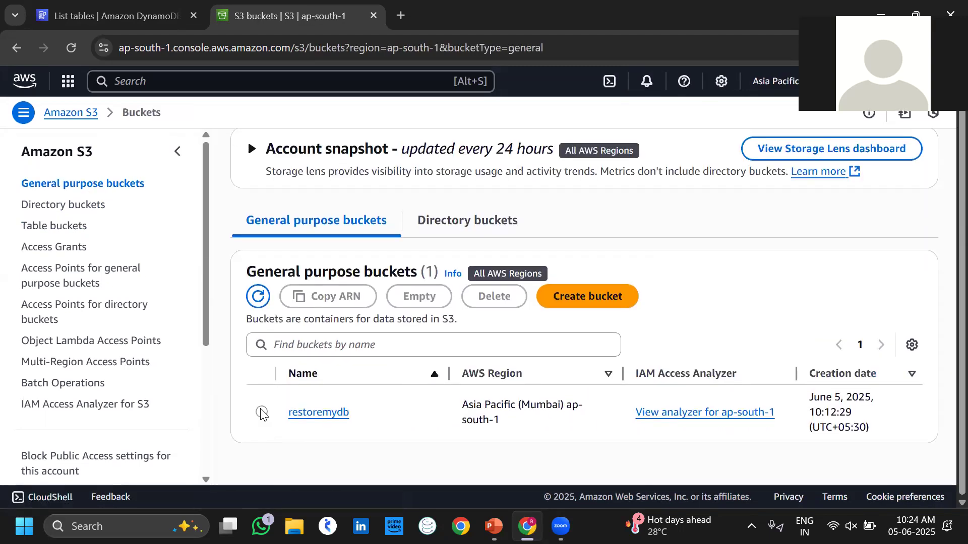
pyautogui.click(262, 413)
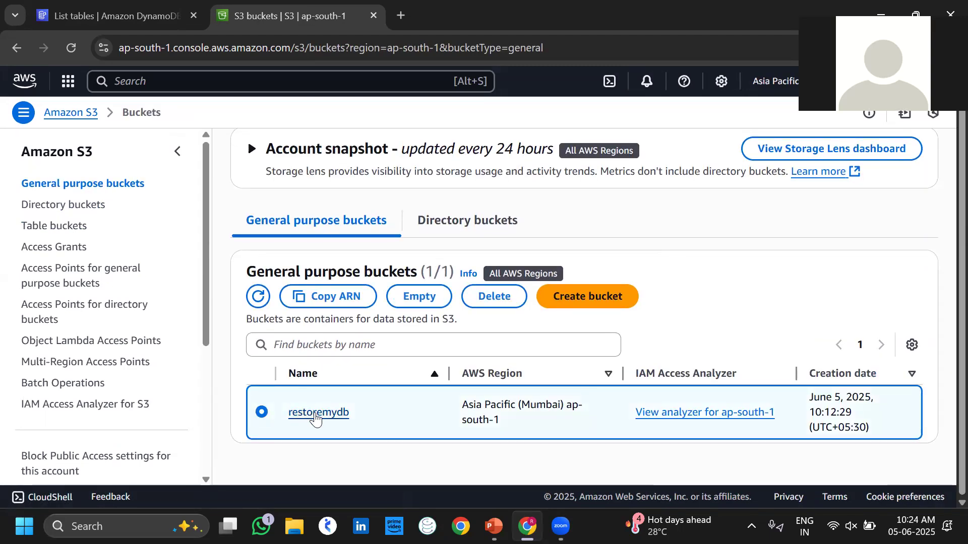
pyautogui.click(316, 419)
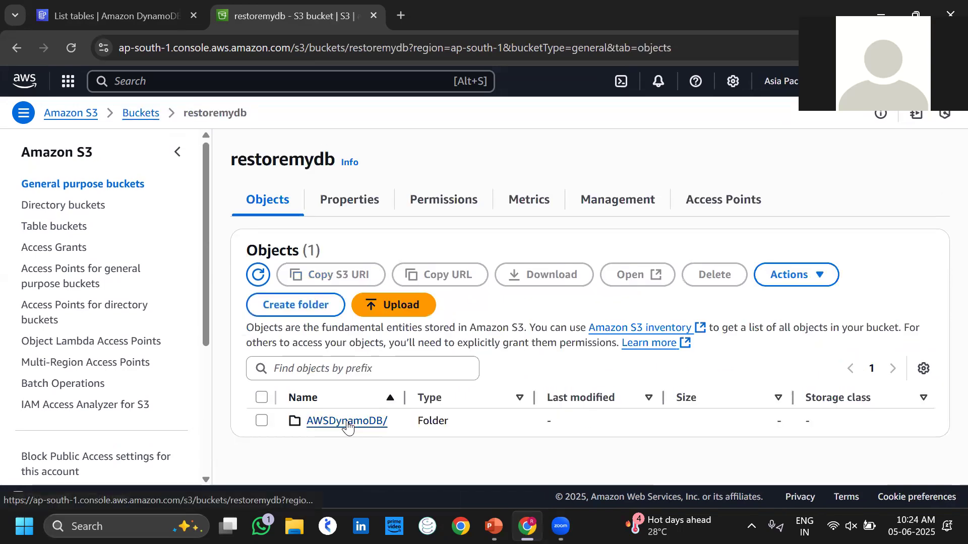
pyautogui.click(348, 426)
pyautogui.scroll(-1, 346, 426)
pyautogui.click(332, 423)
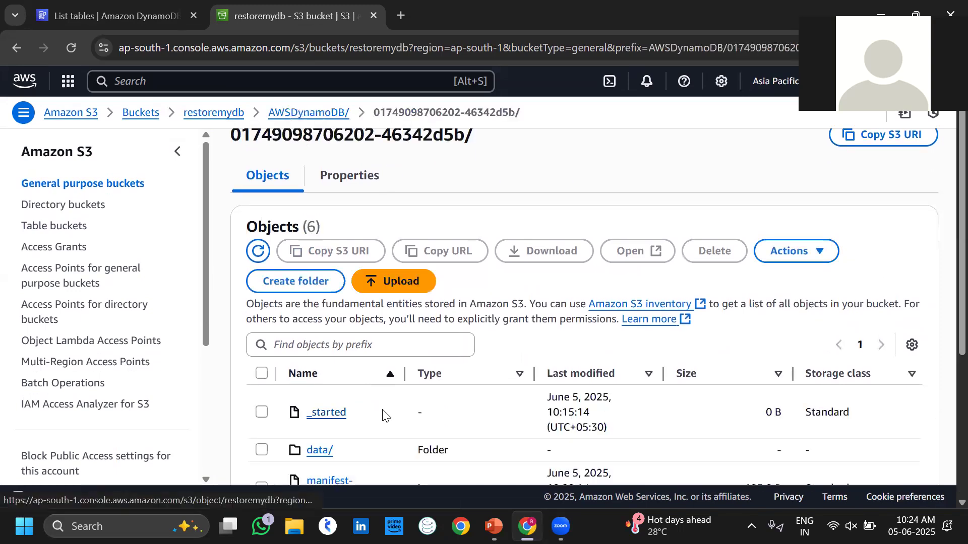
pyautogui.scroll(-2, 383, 414)
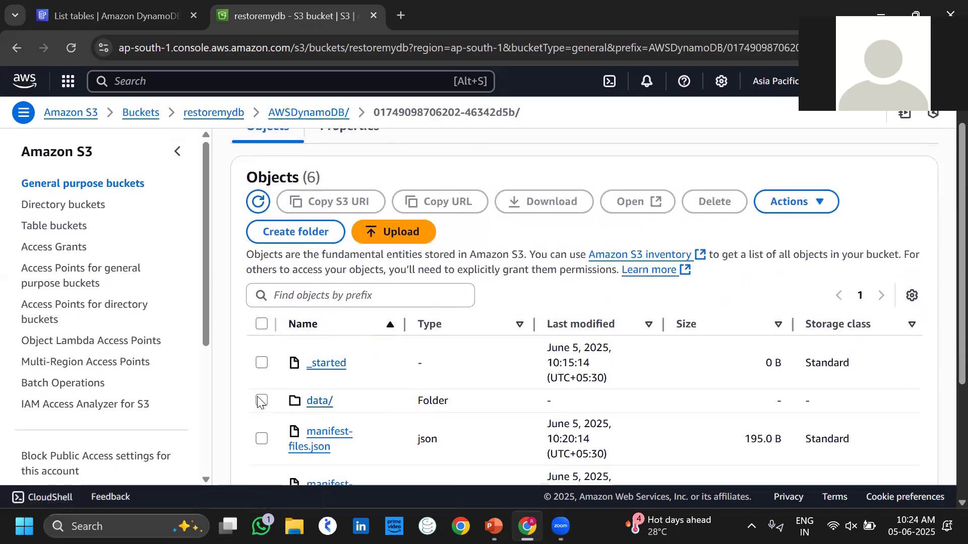
pyautogui.click(261, 402)
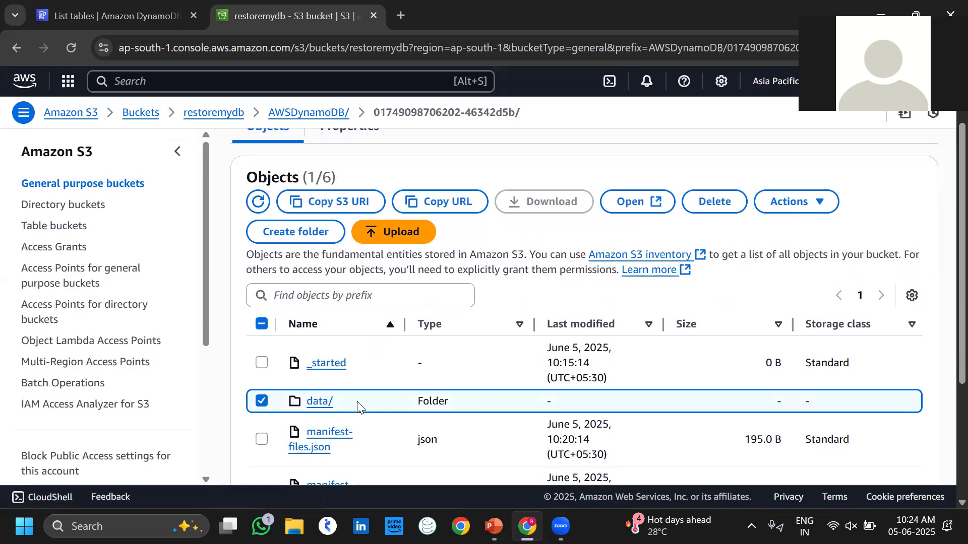
pyautogui.click(316, 403)
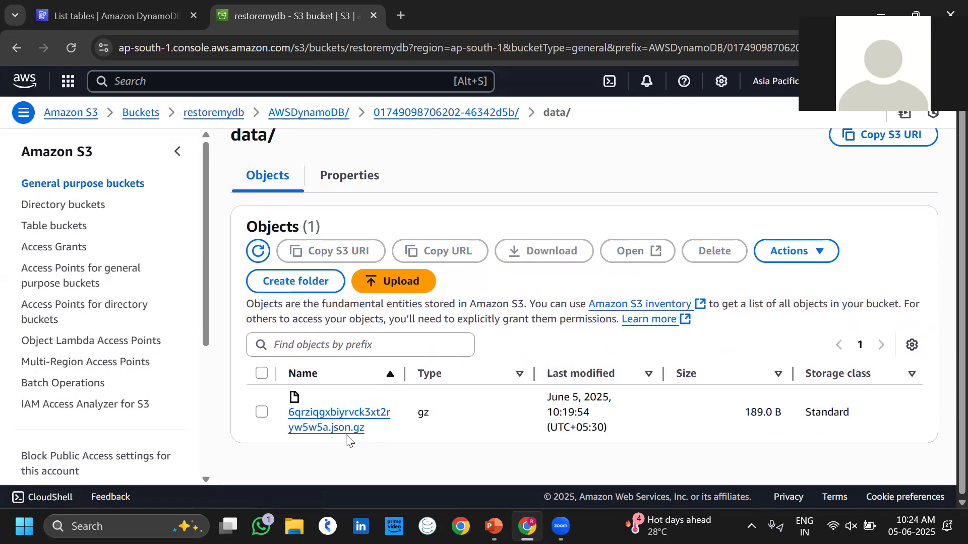
pyautogui.click(341, 428)
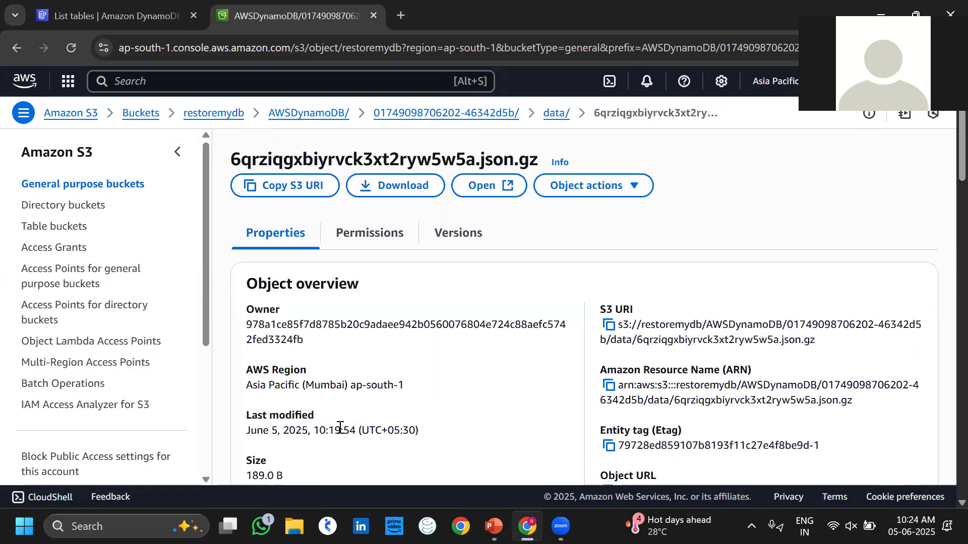
pyautogui.scroll(-4, 568, 406)
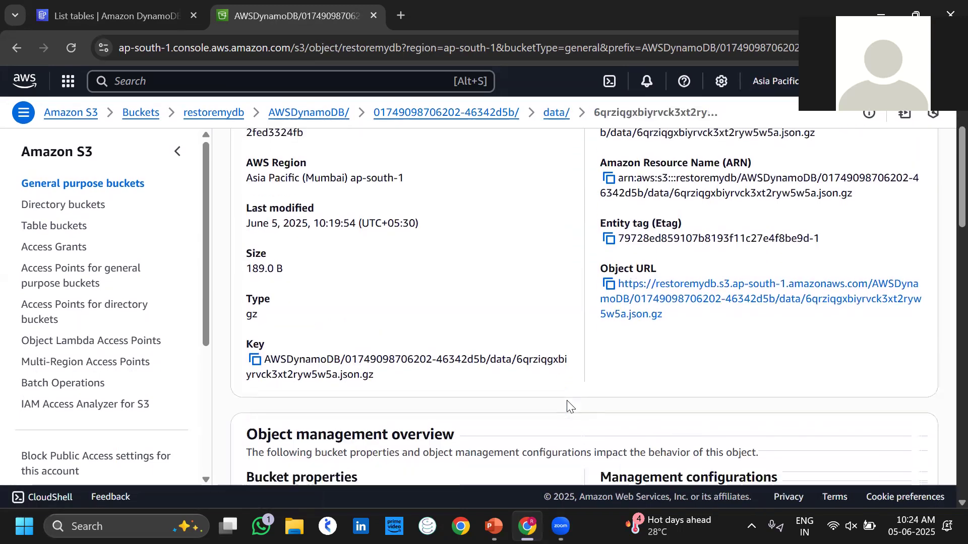
pyautogui.scroll(-9, 568, 406)
# Download the 189 B 6qrziqgxbiyrvck3xt2ryw5w5a.json.gz file and open it once with File Explorer.
pyautogui.scroll(13, 569, 406)
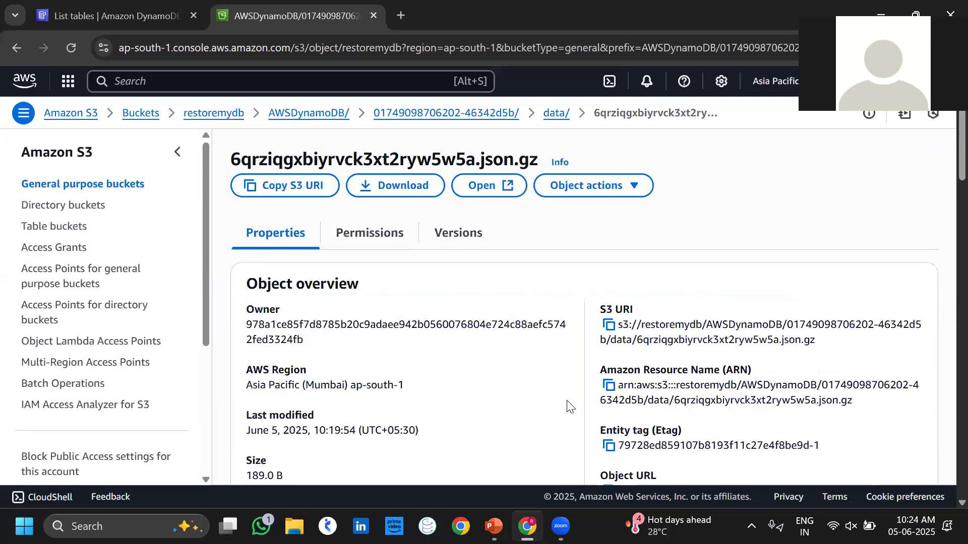
pyautogui.click(415, 185)
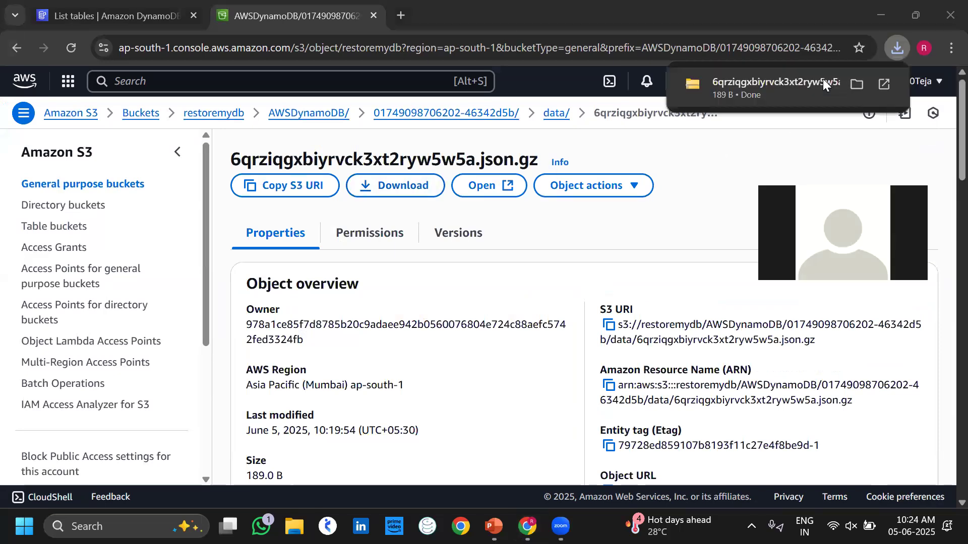
pyautogui.click(823, 78)
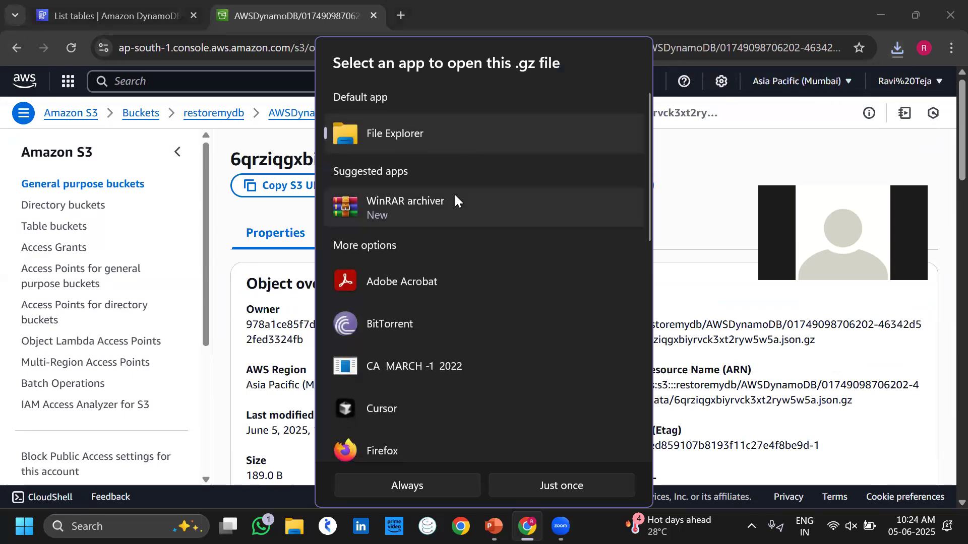
pyautogui.click(560, 485)
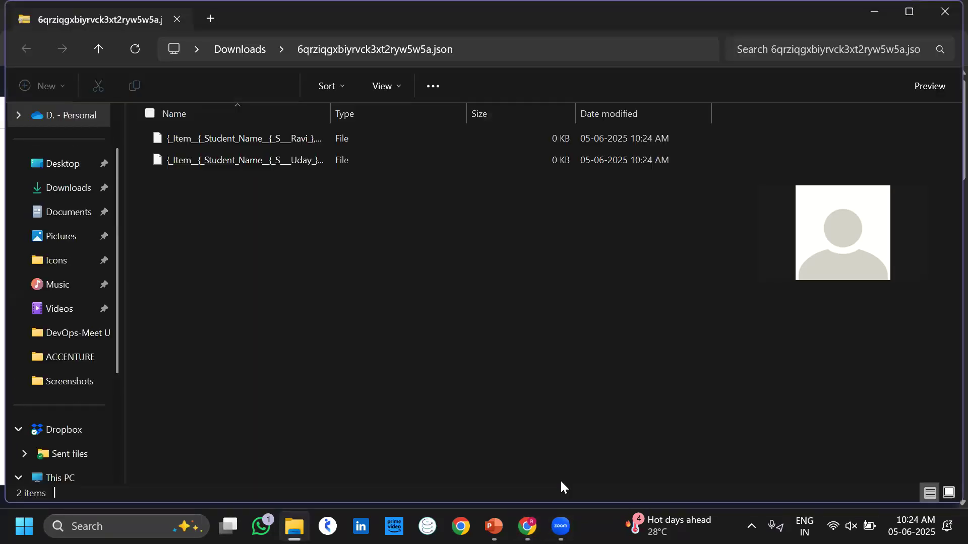
# Try opening the first extracted Student_Name item file and dismiss the security and error dialogs.
pyautogui.click(260, 139)
pyautogui.doubleClick(259, 138)
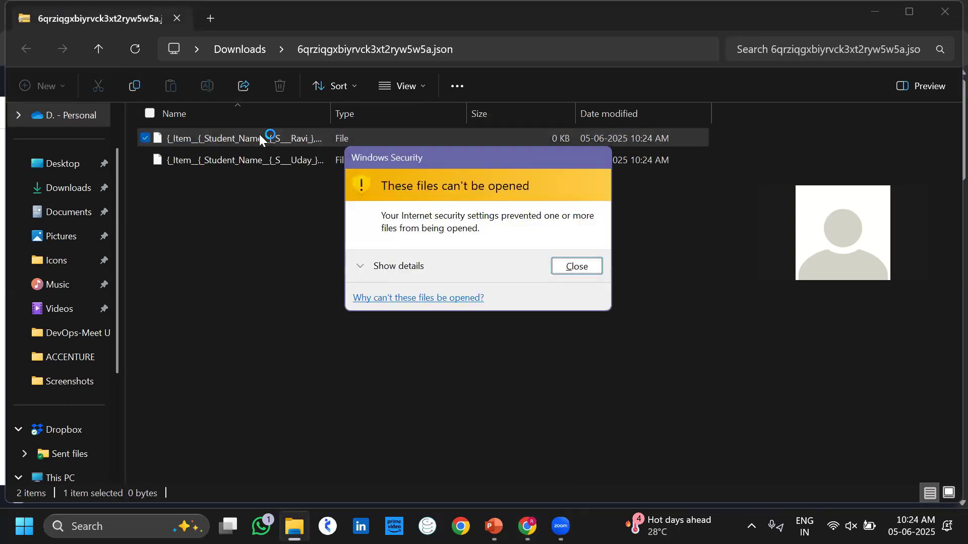
pyautogui.click(579, 270)
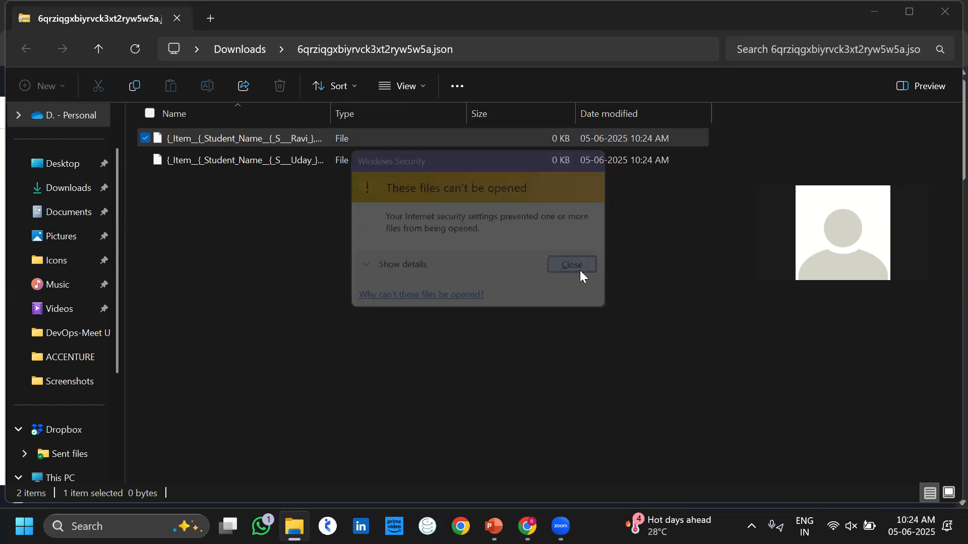
pyautogui.click(579, 283)
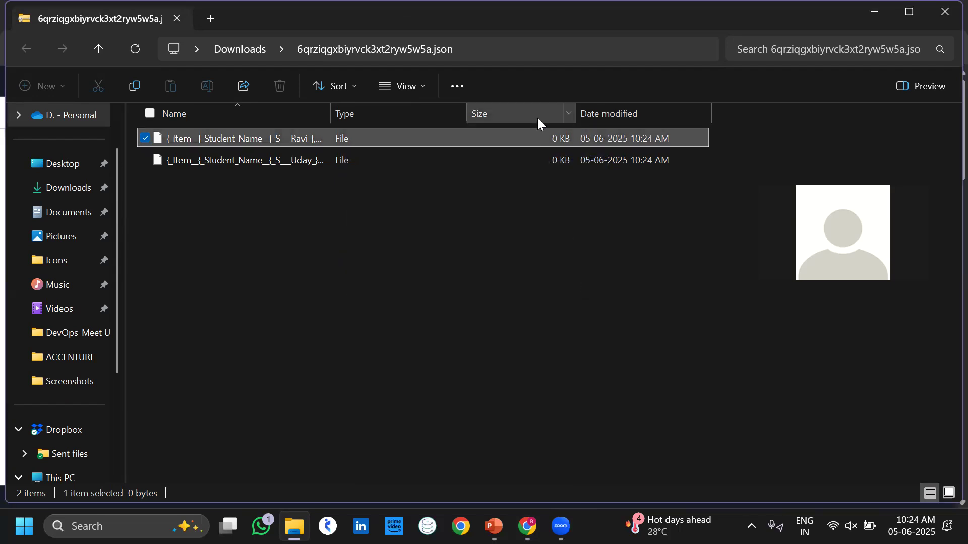
# Close the file list's column options, deselect the file, and minimize File Explorer.
pyautogui.rightClick(538, 122)
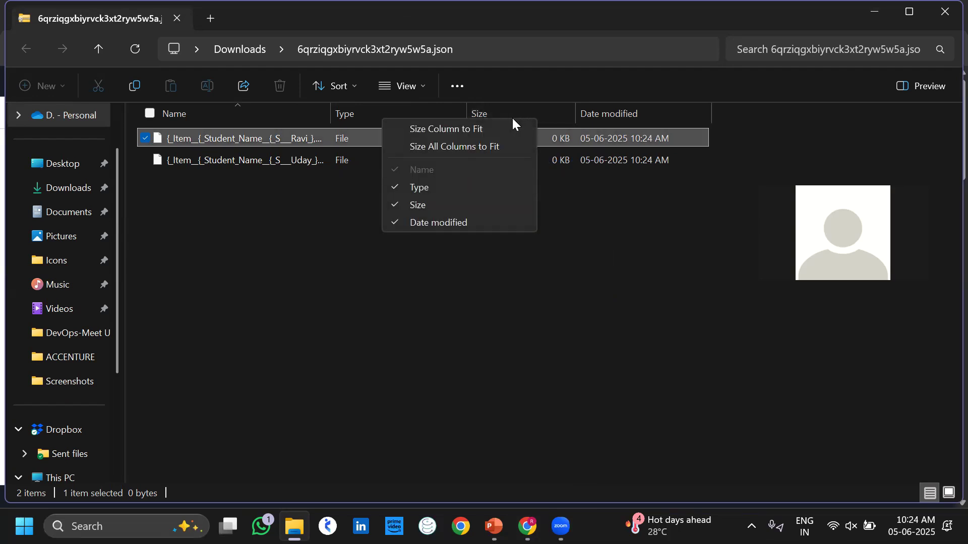
pyautogui.click(564, 307)
pyautogui.moveTo(565, 308); pyautogui.dragTo(361, 205)
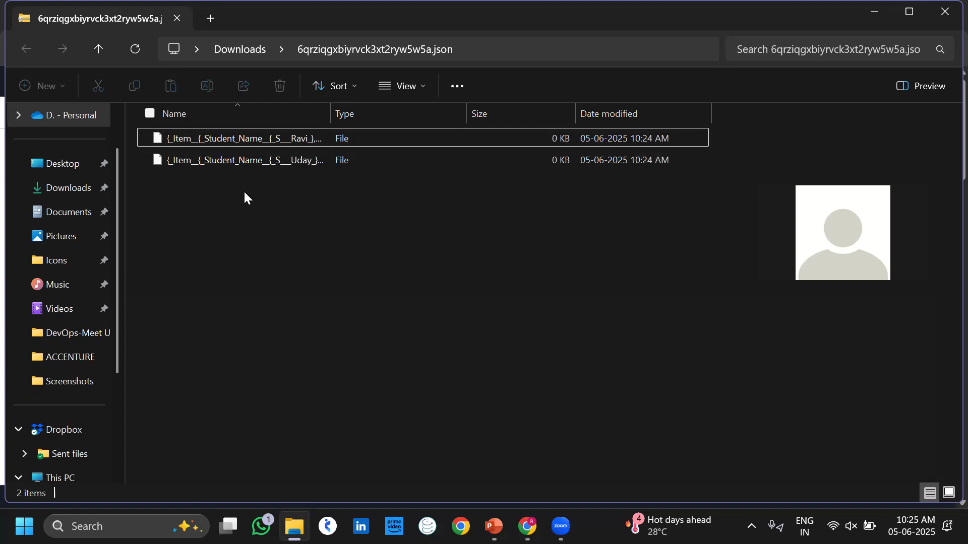
pyautogui.click(874, 14)
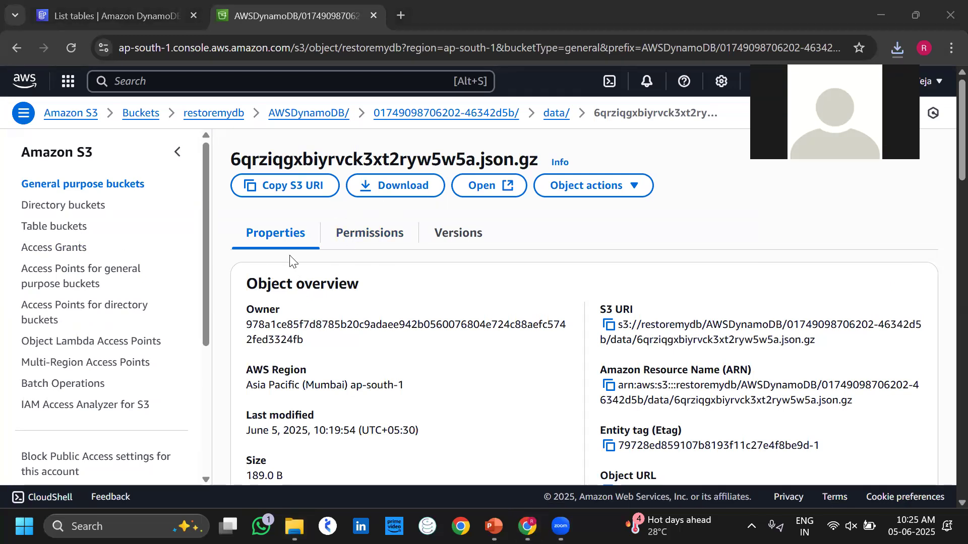
# Start a new DynamoDB import from S3 with the restoremydb bucket as its source.
pyautogui.hotkey('ctrl', 'shift', 'Tab')
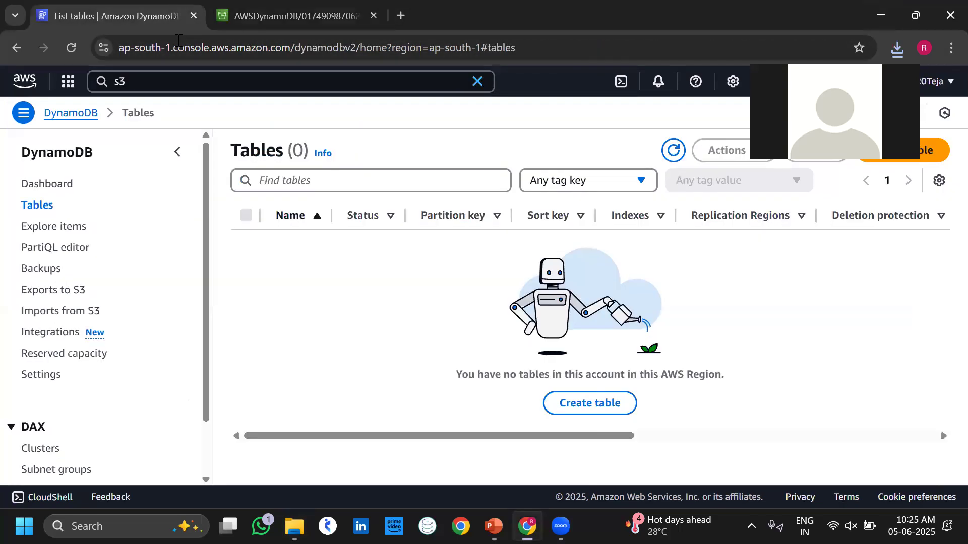
pyautogui.click(48, 311)
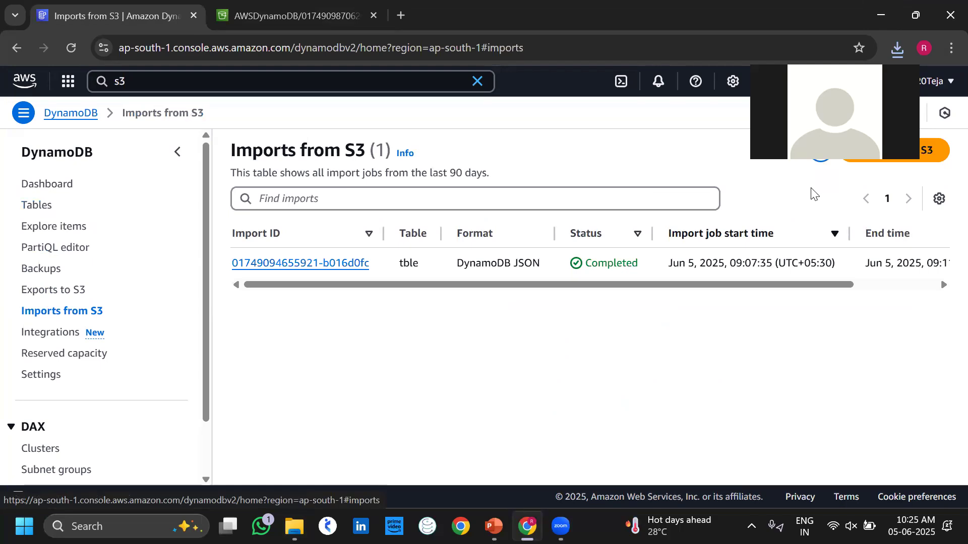
pyautogui.click(911, 142)
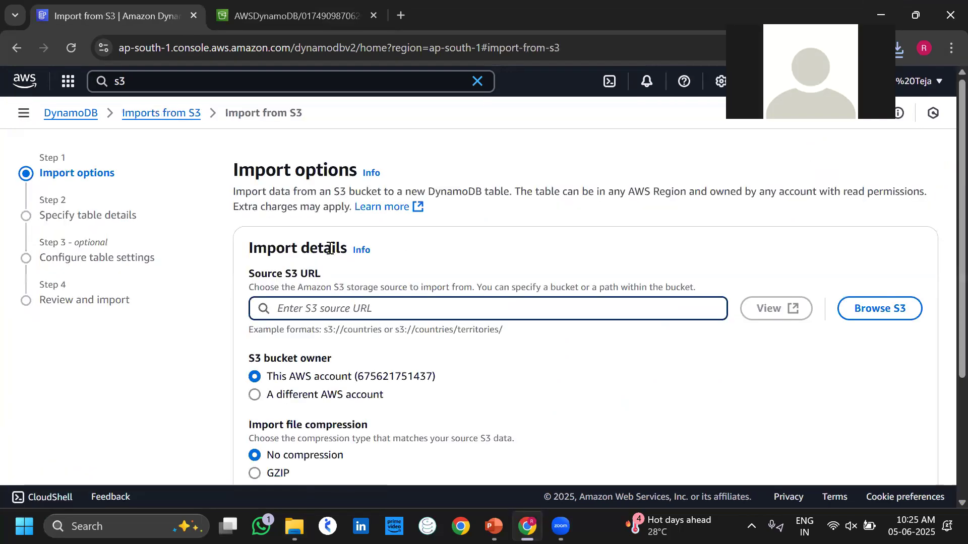
pyautogui.click(874, 315)
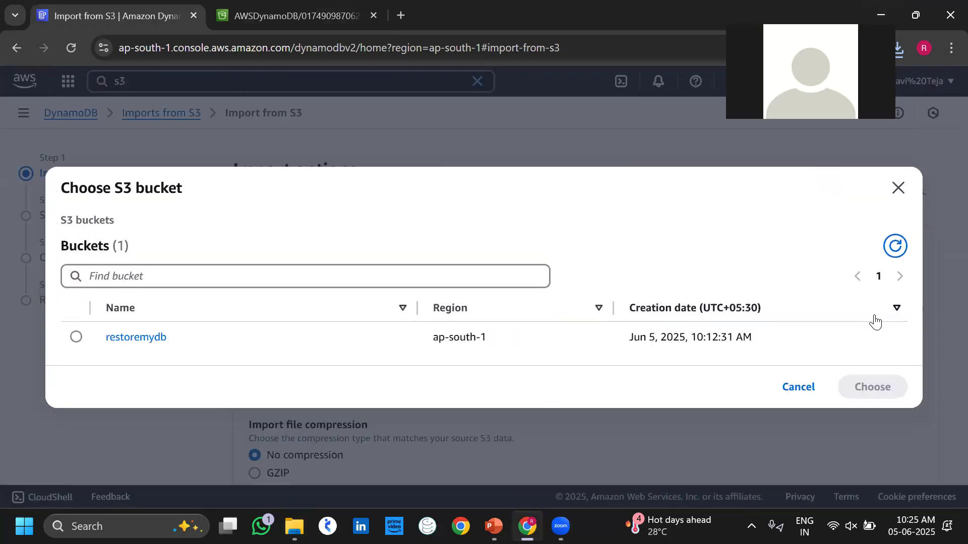
pyautogui.click(77, 337)
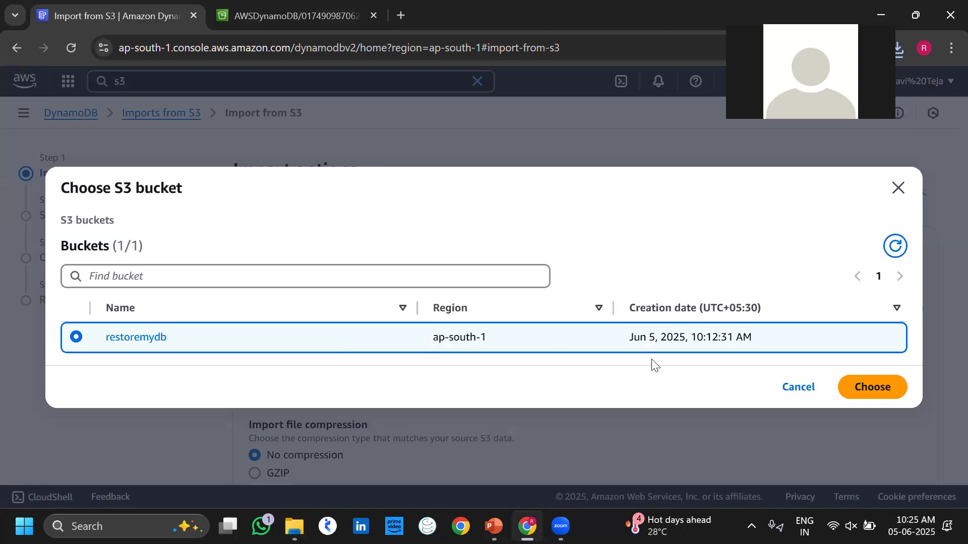
pyautogui.click(862, 390)
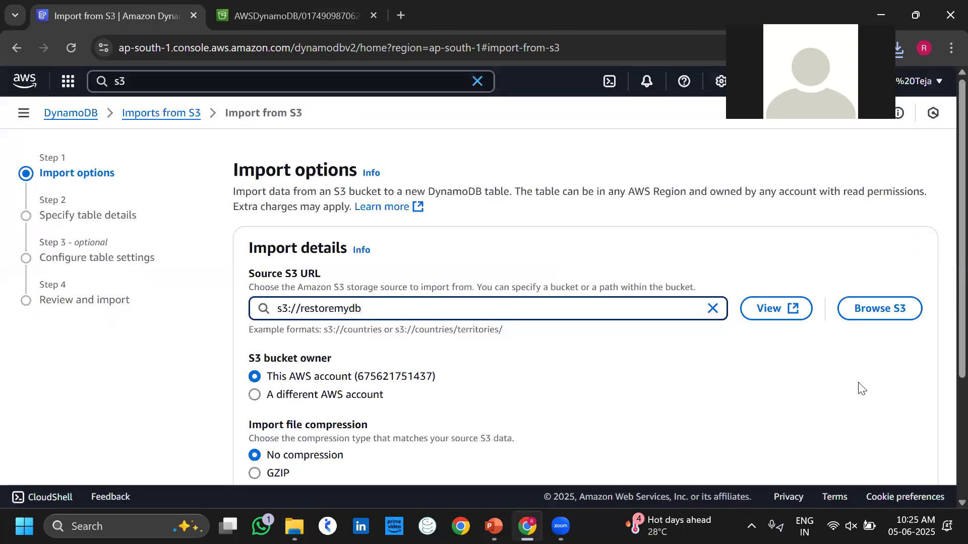
pyautogui.scroll(-2, 562, 434)
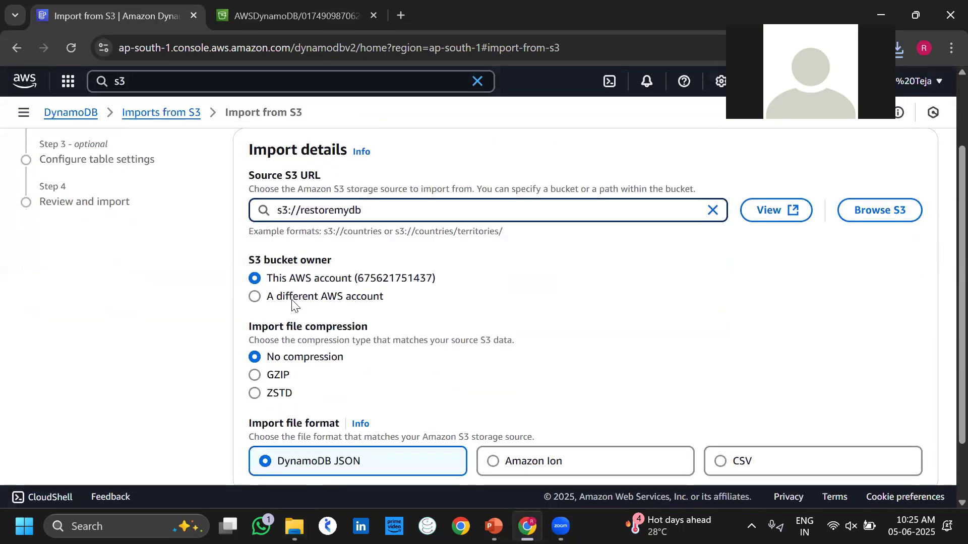
pyautogui.scroll(-2, 367, 309)
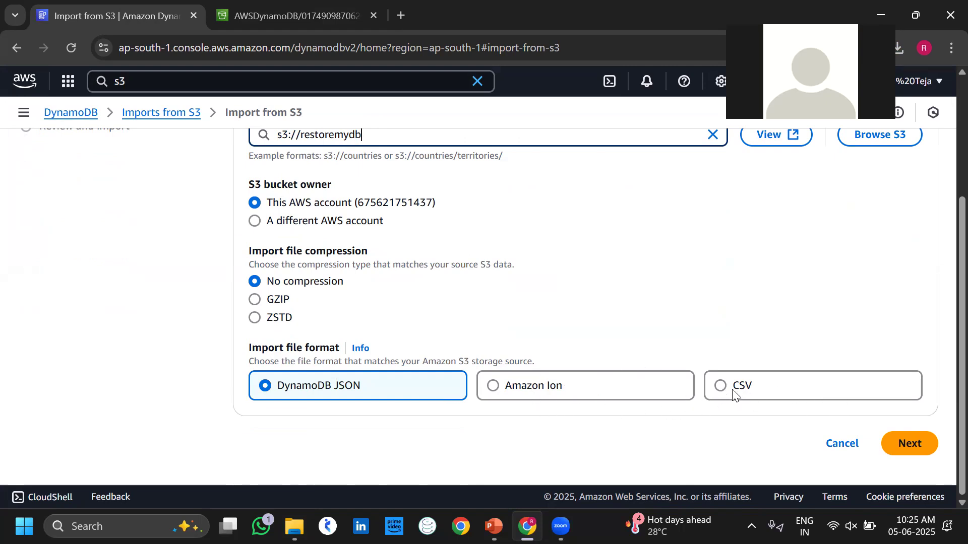
# Name the imported table mytable with Student_Name as its String partition key.
pyautogui.click(901, 445)
pyautogui.scroll(2, 529, 294)
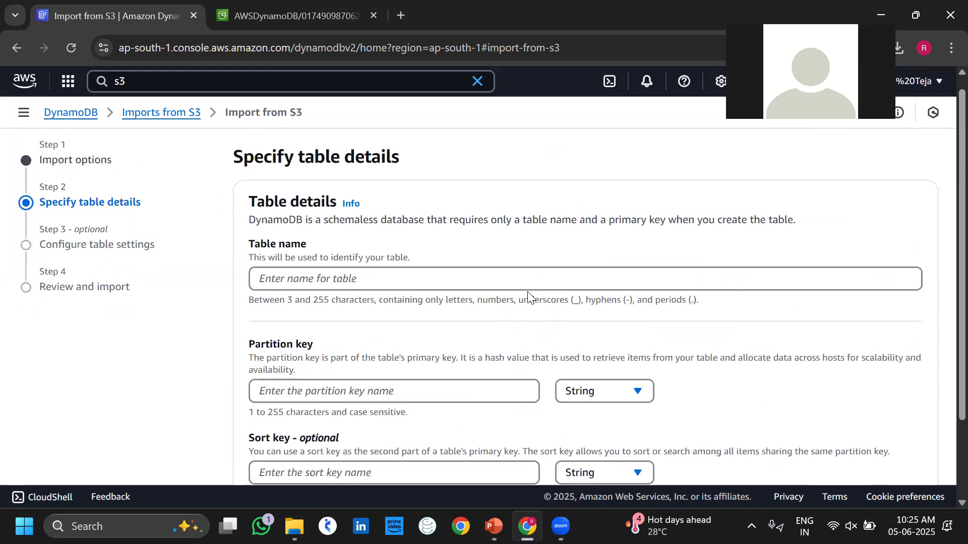
pyautogui.click(426, 277)
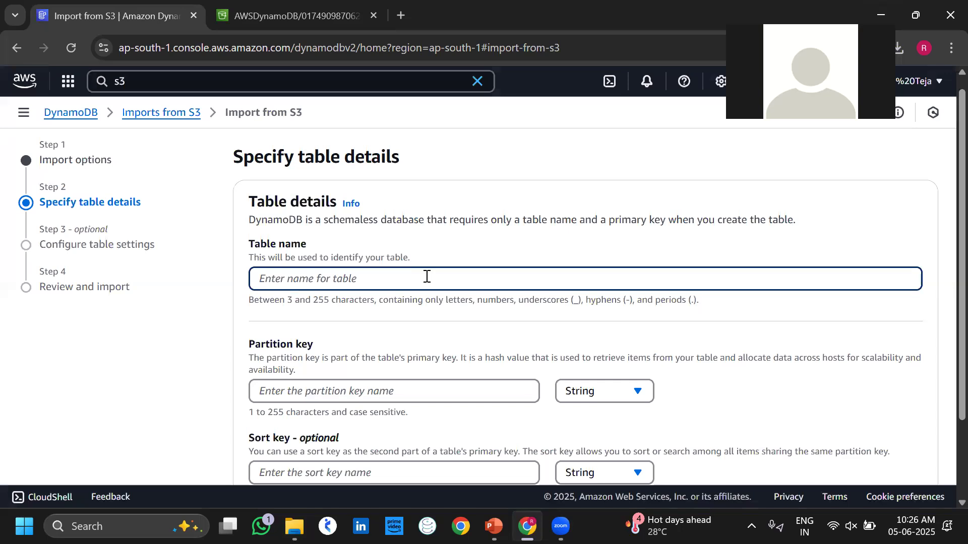
pyautogui.write('mytabl')
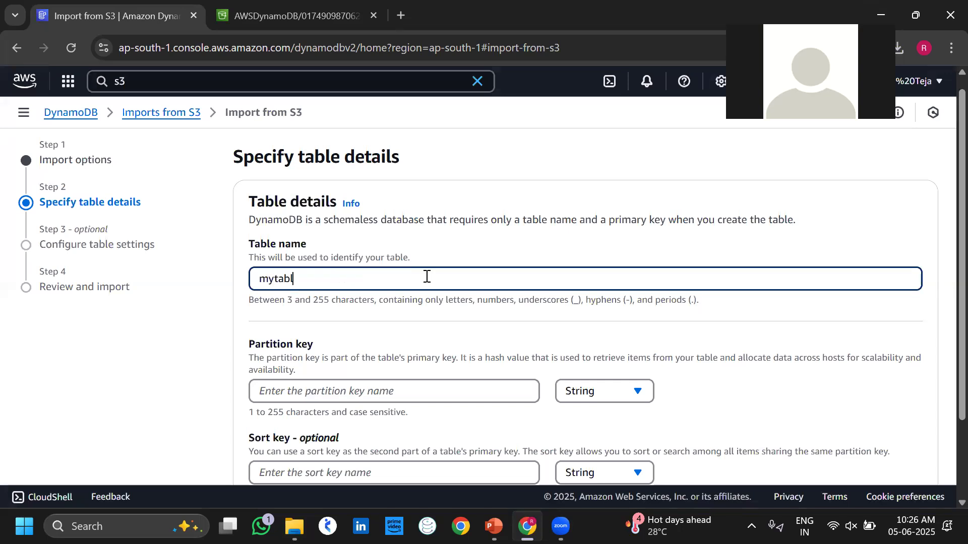
pyautogui.click(467, 391)
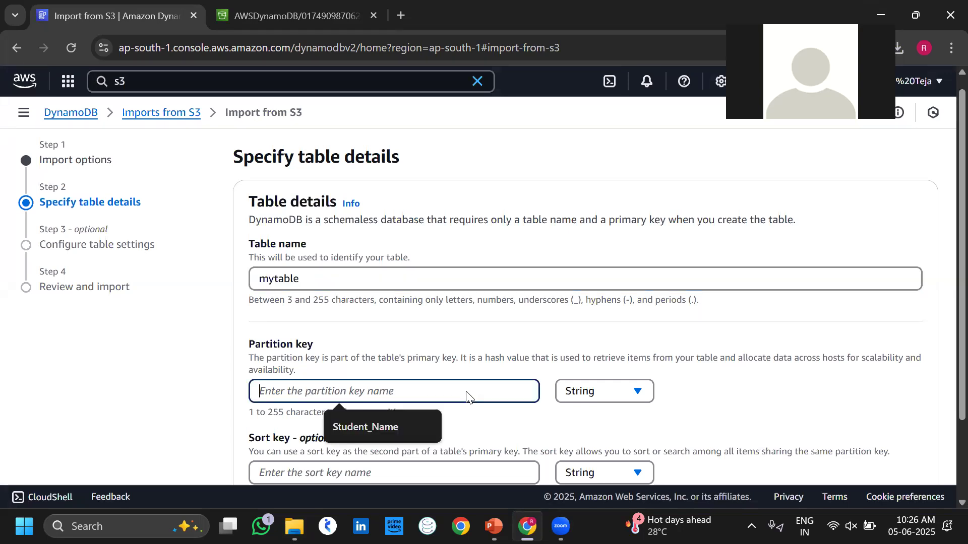
pyautogui.click(389, 417)
pyautogui.scroll(-2, 519, 447)
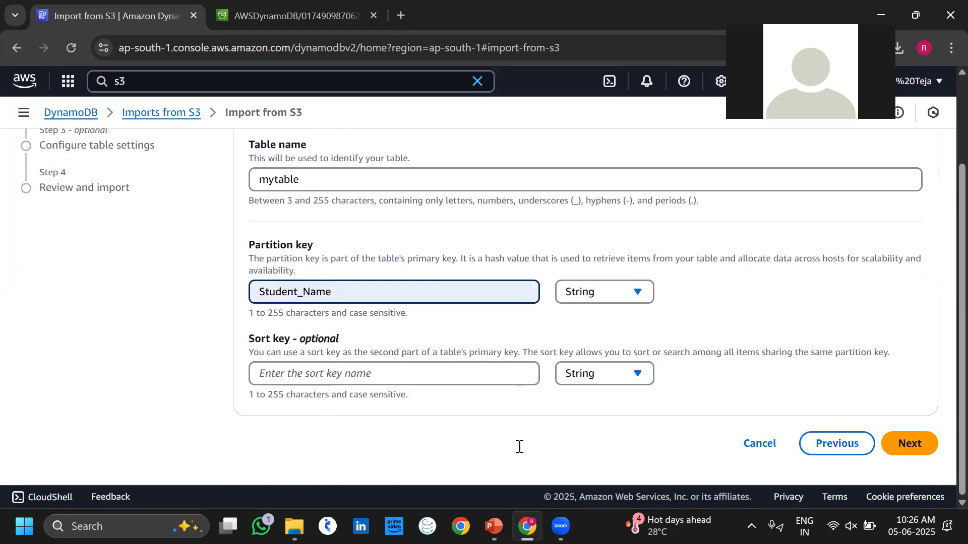
# Try customized settings with provisioned capacity, then revert to the default table settings.
pyautogui.click(912, 456)
pyautogui.scroll(2, 691, 361)
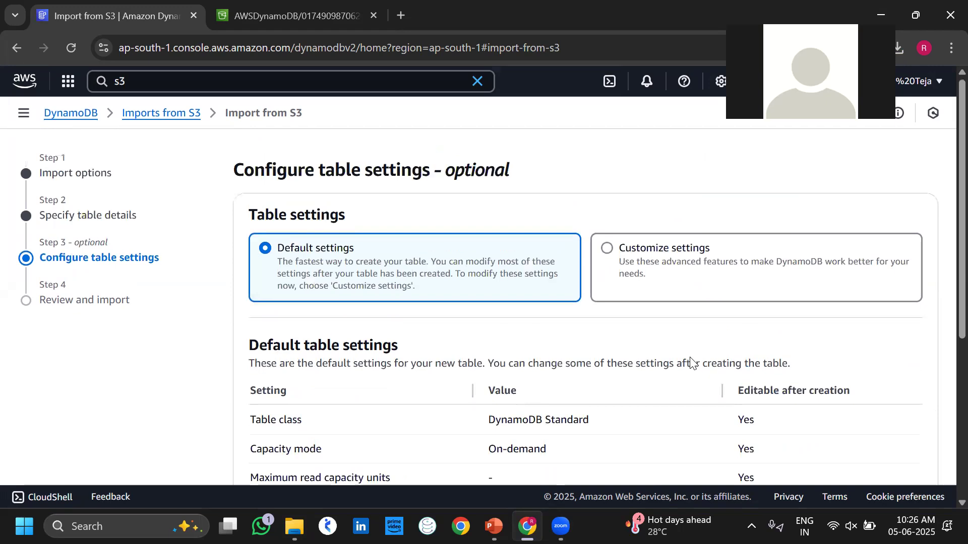
pyautogui.scroll(-2, 691, 358)
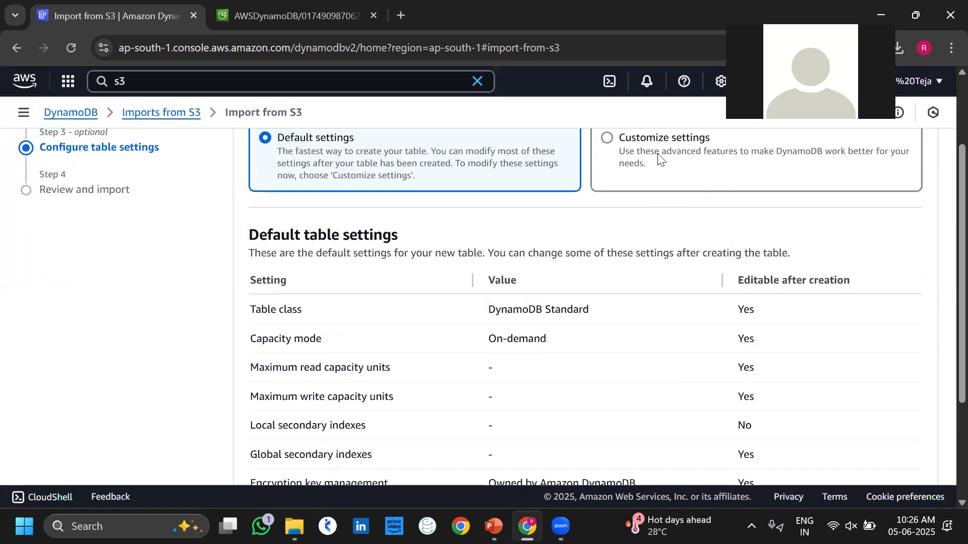
pyautogui.click(660, 159)
pyautogui.scroll(-5, 645, 315)
pyautogui.scroll(4, 645, 315)
pyautogui.scroll(3, 645, 315)
pyautogui.scroll(-2, 635, 413)
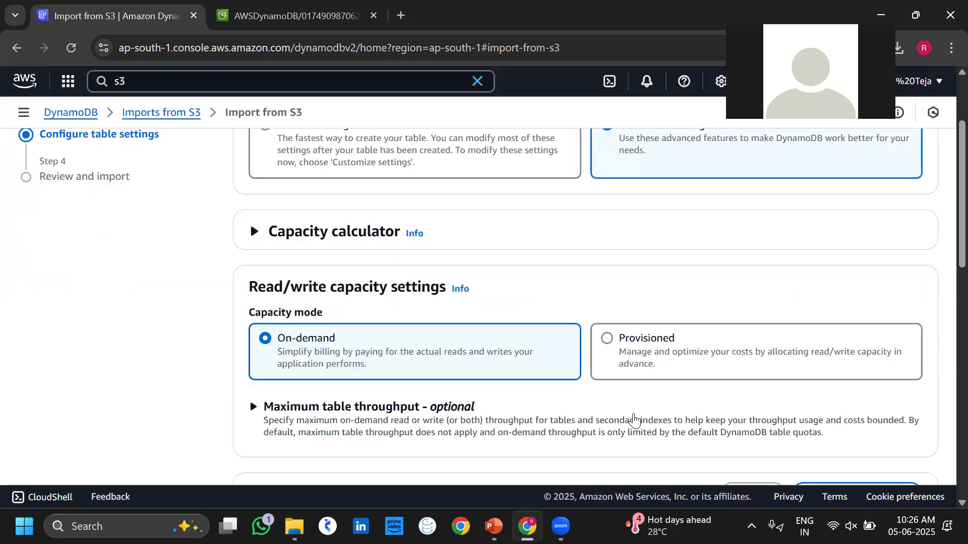
pyautogui.click(637, 362)
pyautogui.scroll(-5, 462, 469)
pyautogui.scroll(5, 461, 473)
pyautogui.scroll(2, 461, 471)
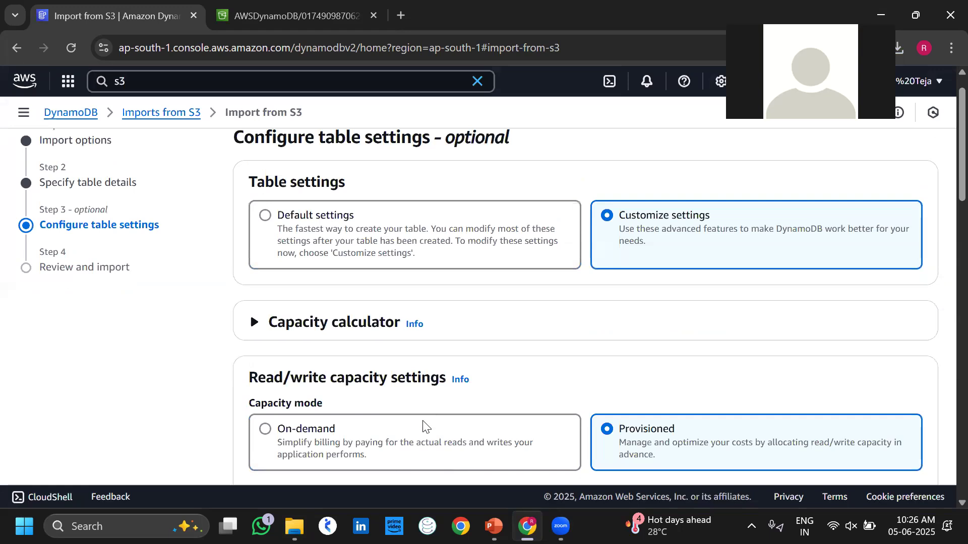
pyautogui.click(424, 427)
pyautogui.scroll(-4, 637, 378)
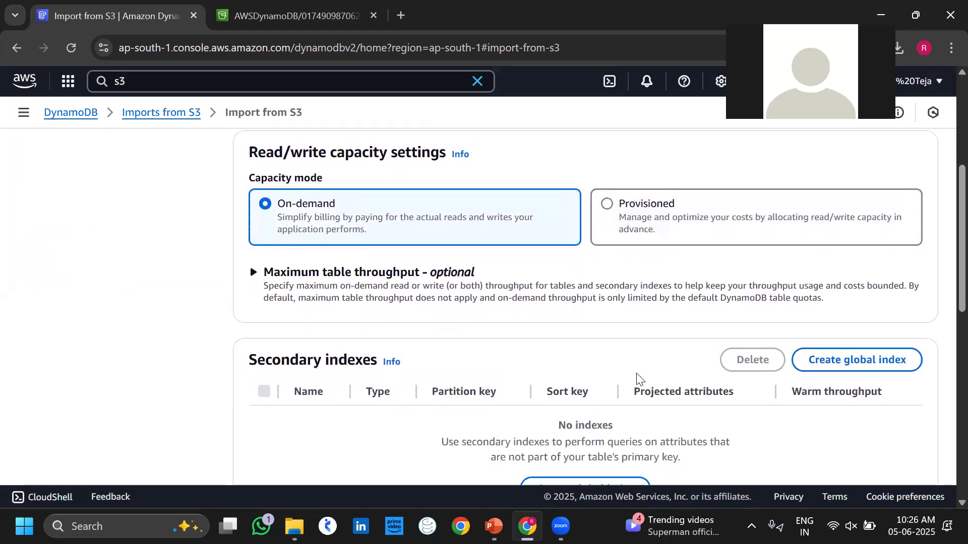
pyautogui.scroll(5, 638, 378)
pyautogui.click(444, 250)
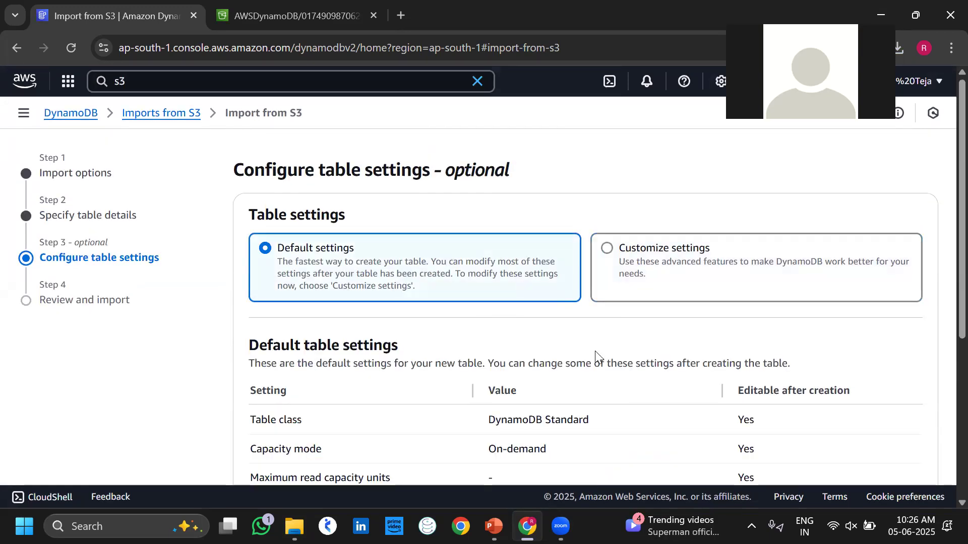
# Review the import and submit it to load s3://restoremydb into mytable.
pyautogui.scroll(-5, 595, 353)
pyautogui.click(921, 456)
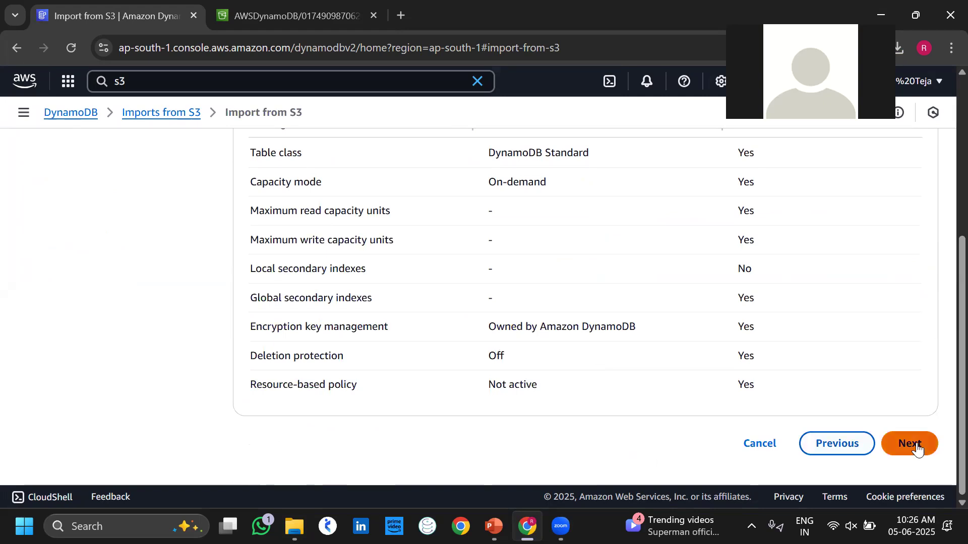
pyautogui.scroll(-10, 800, 382)
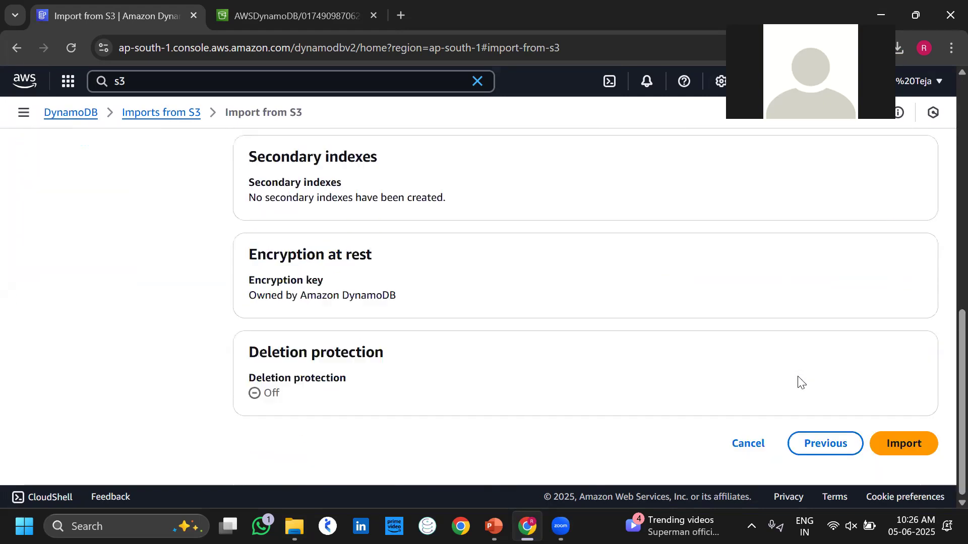
pyautogui.click(899, 444)
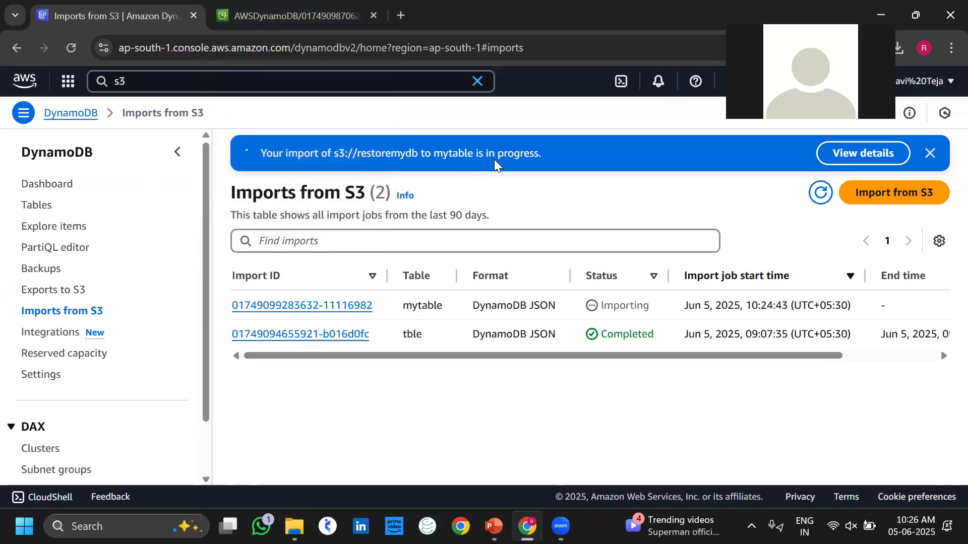
pyautogui.click(265, 20)
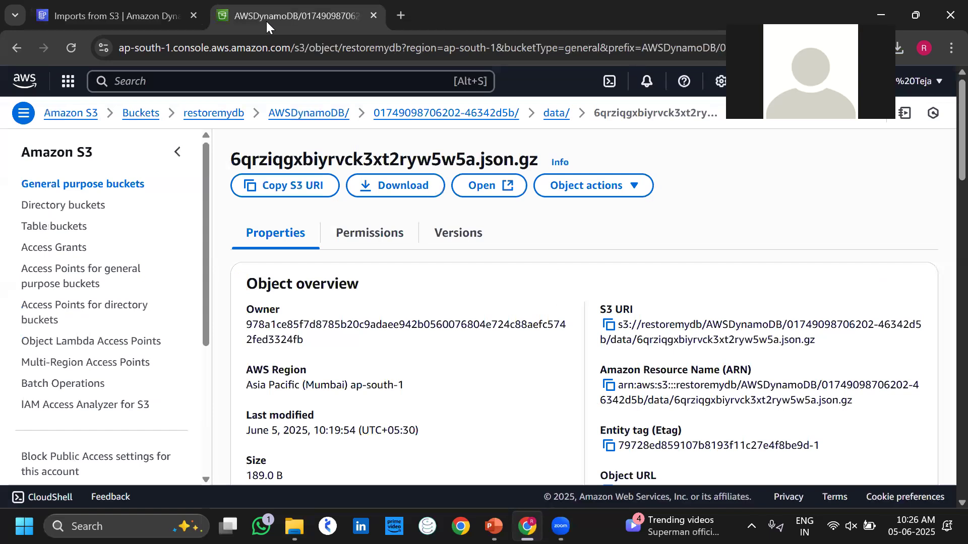
pyautogui.click(75, 226)
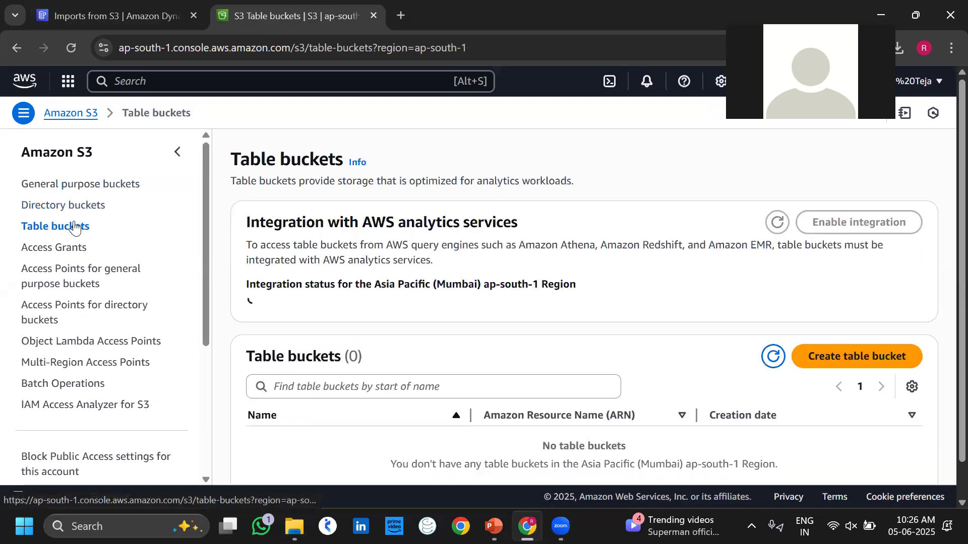
pyautogui.click(118, 7)
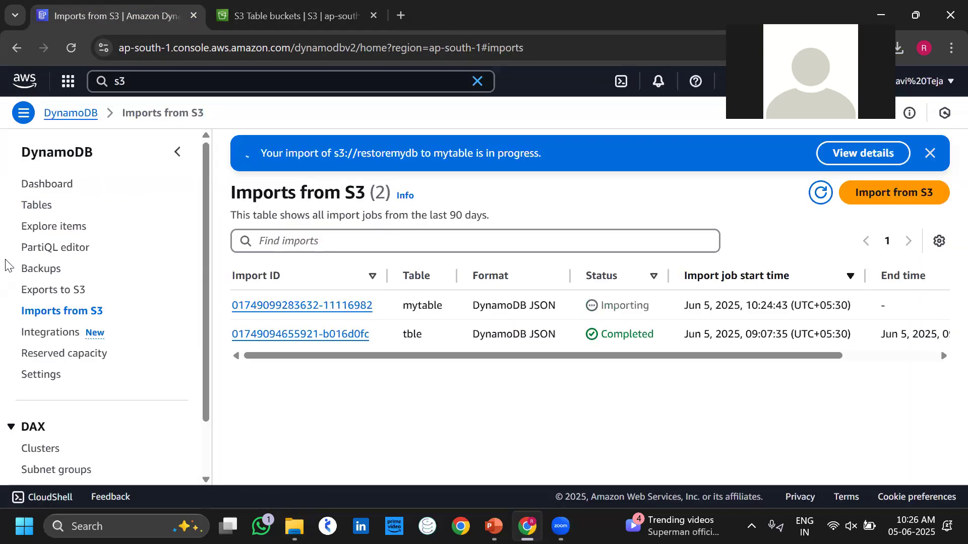
pyautogui.click(40, 210)
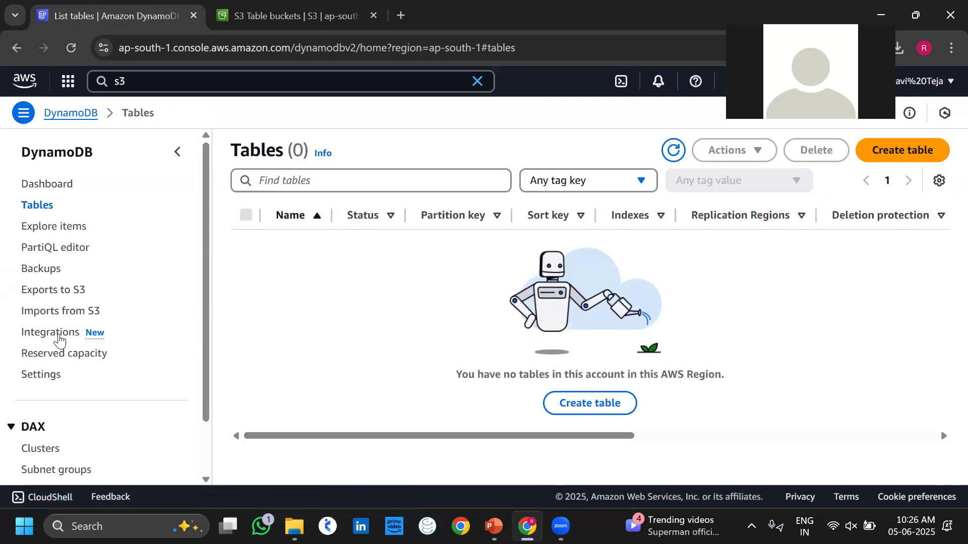
pyautogui.click(54, 314)
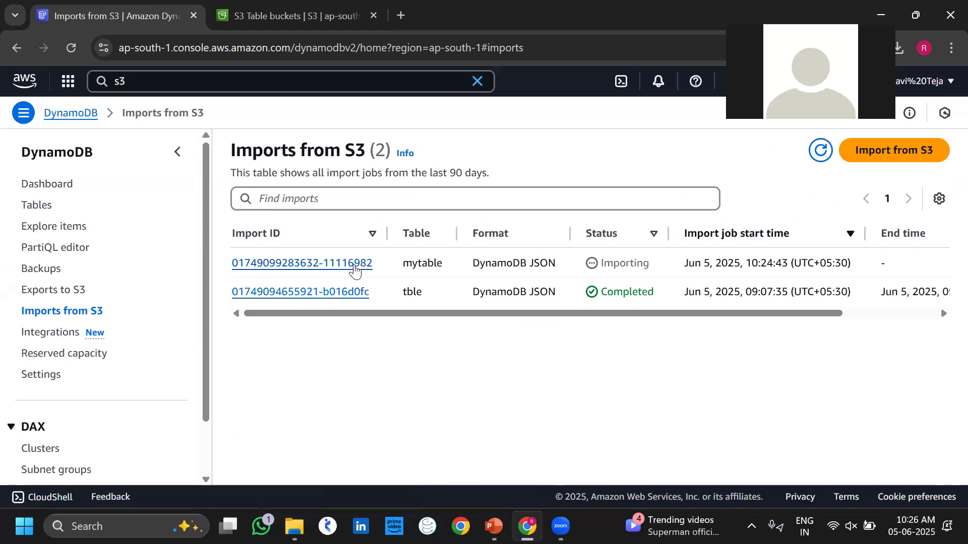
# Open the mytable import's details and refresh it several times while it shows Importing.
pyautogui.click(351, 270)
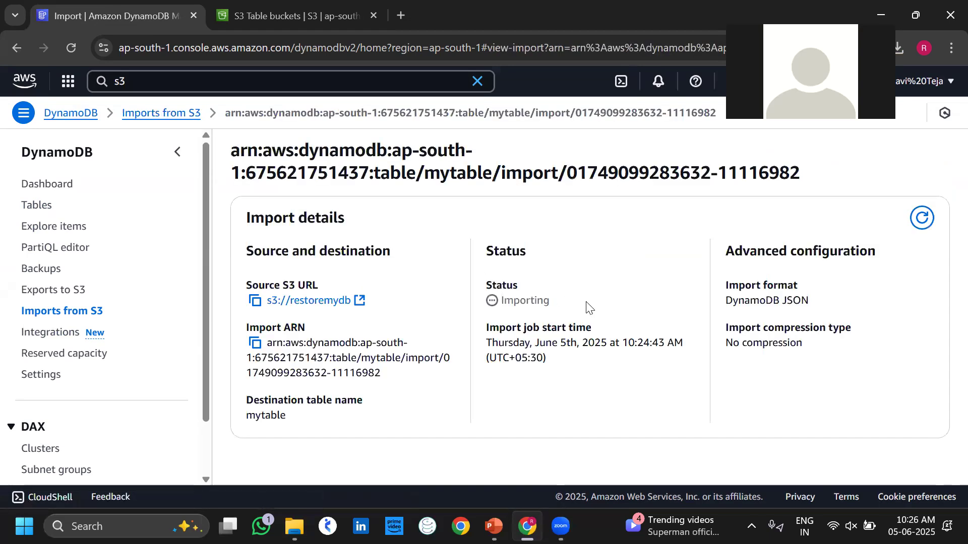
pyautogui.moveTo(574, 306); pyautogui.dragTo(502, 301)
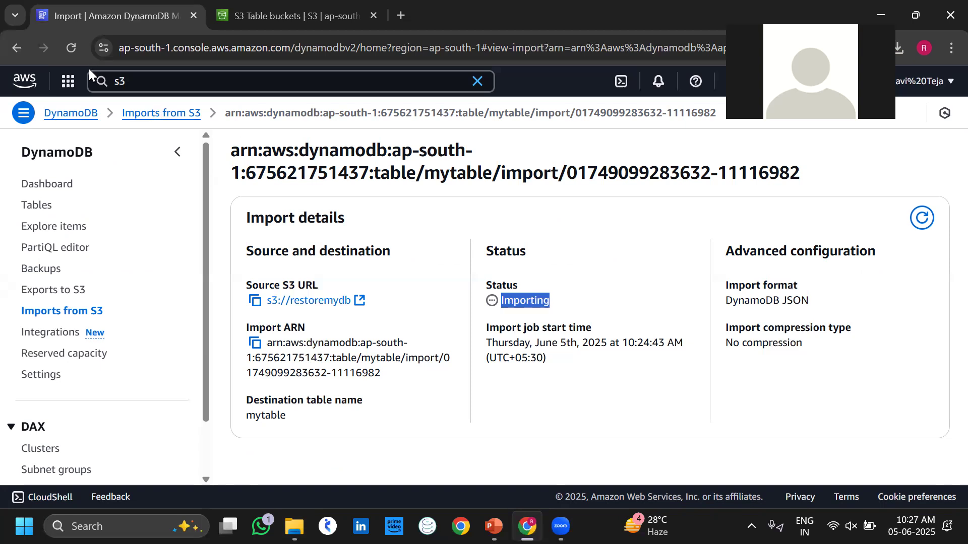
pyautogui.click(71, 55)
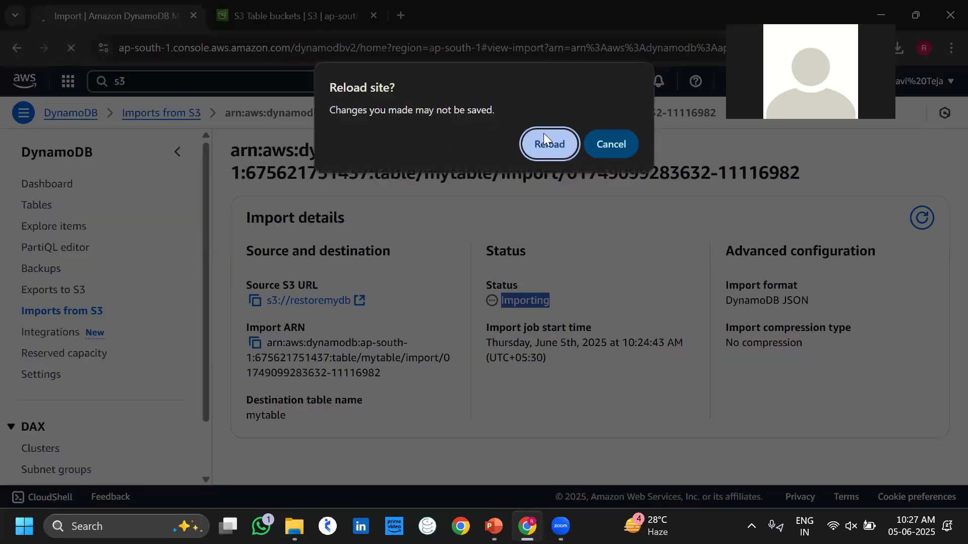
pyautogui.click(623, 150)
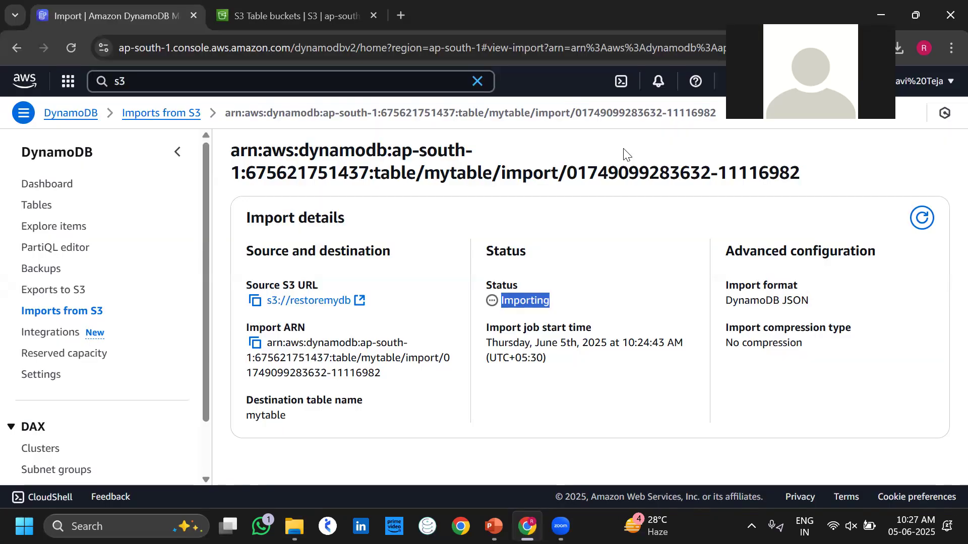
pyautogui.click(921, 219)
pyautogui.click(921, 218)
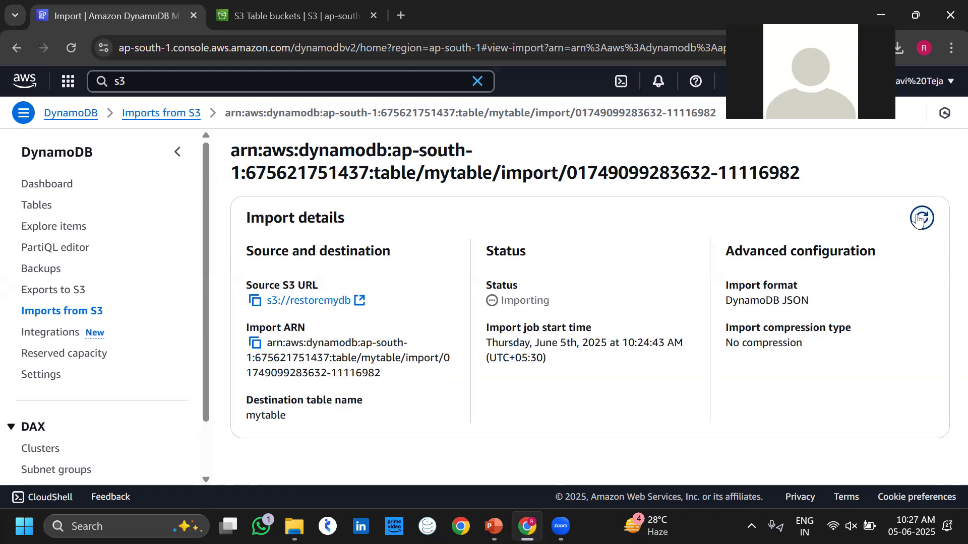
pyautogui.click(921, 219)
pyautogui.click(920, 218)
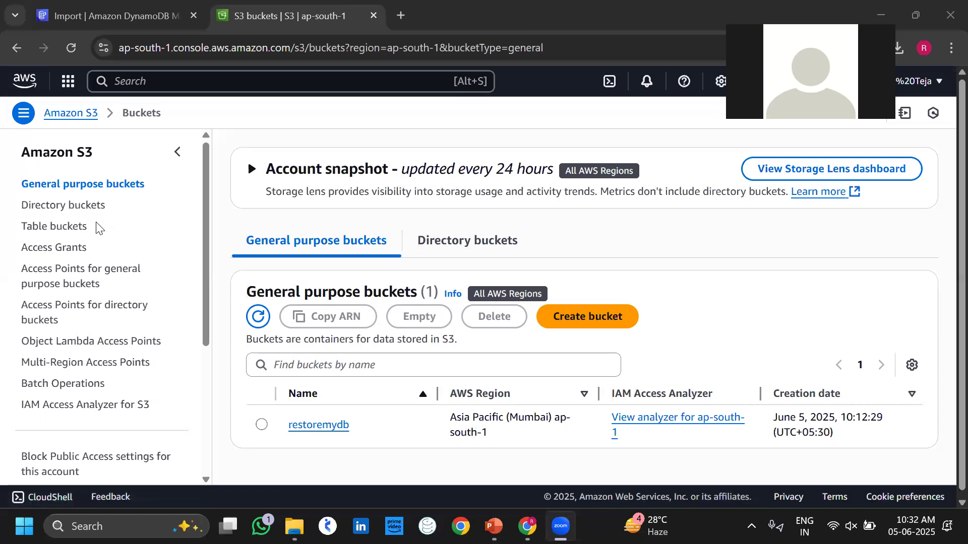
# View the empty S3 Directory buckets list, then minimize the browser to the desktop.
pyautogui.moveTo(82, 206); pyautogui.dragTo(68, 228)
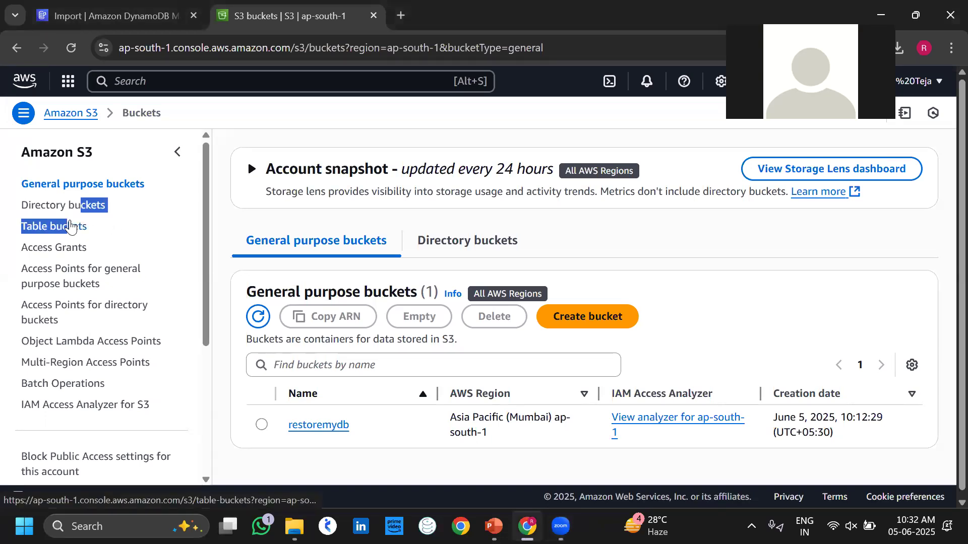
pyautogui.click(72, 212)
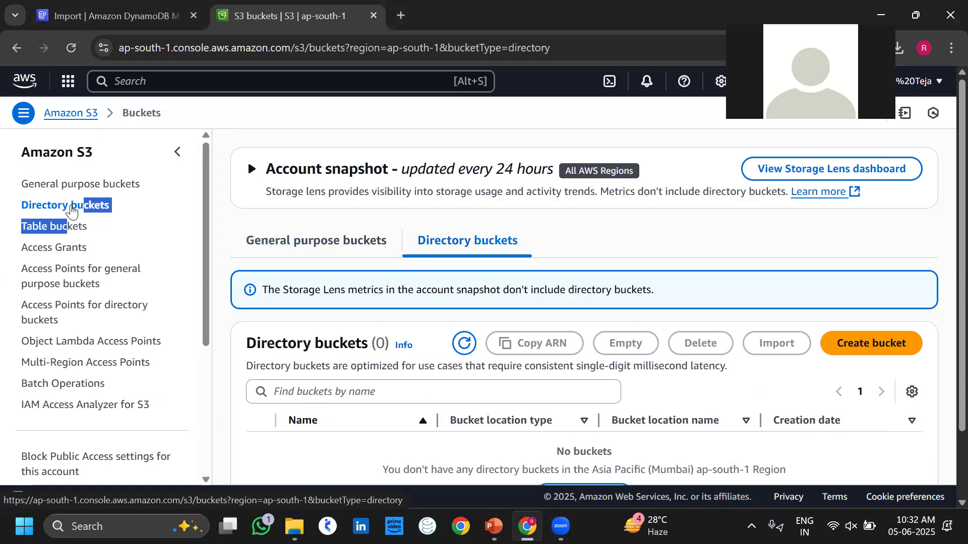
pyautogui.scroll(-2, 462, 342)
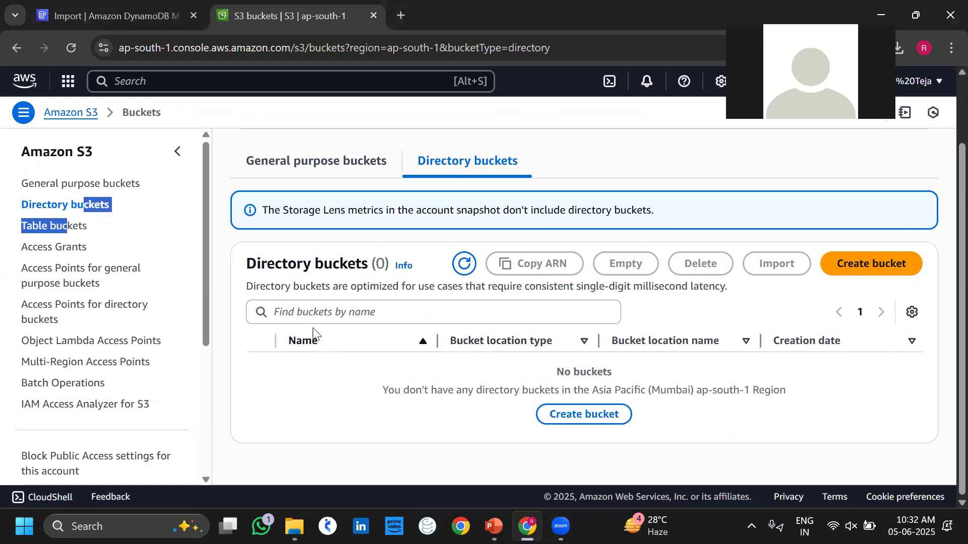
pyautogui.click(197, 241)
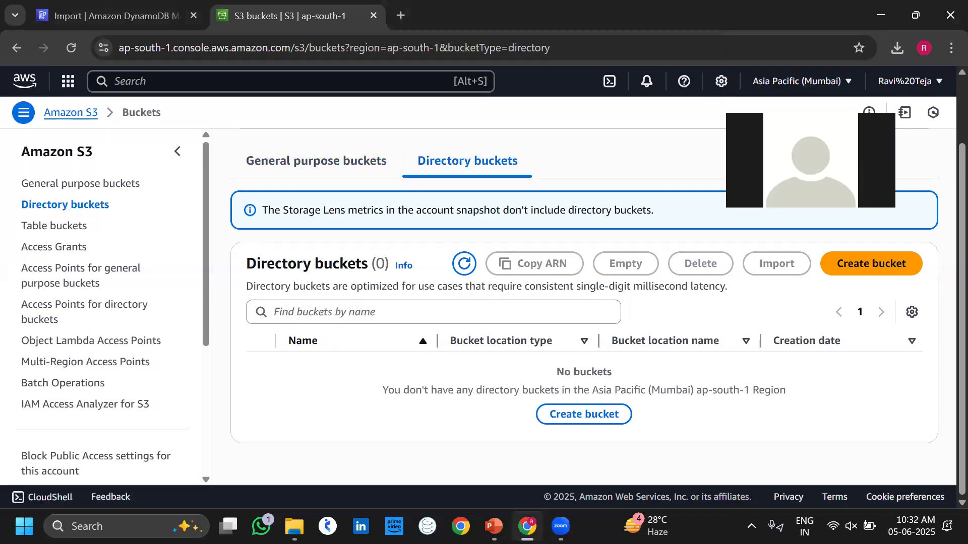
pyautogui.click(879, 7)
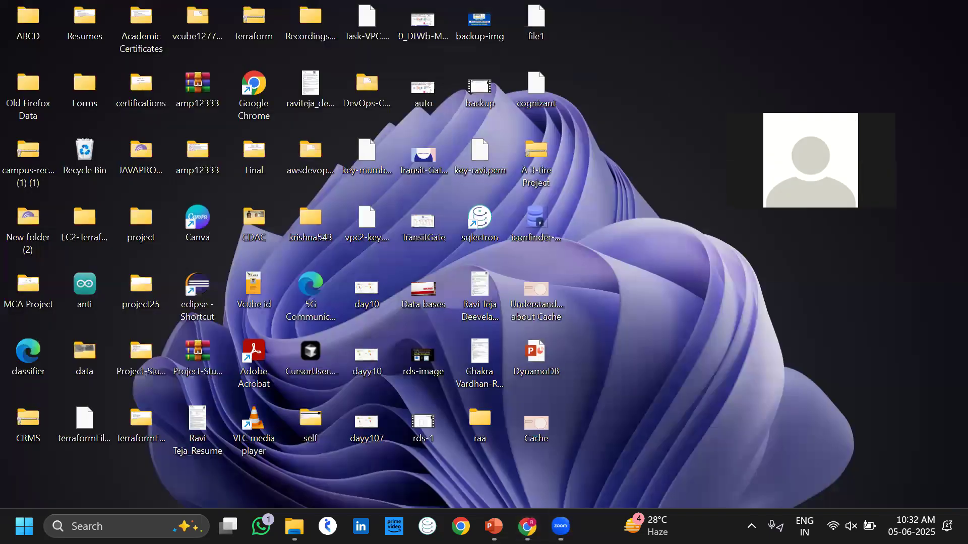